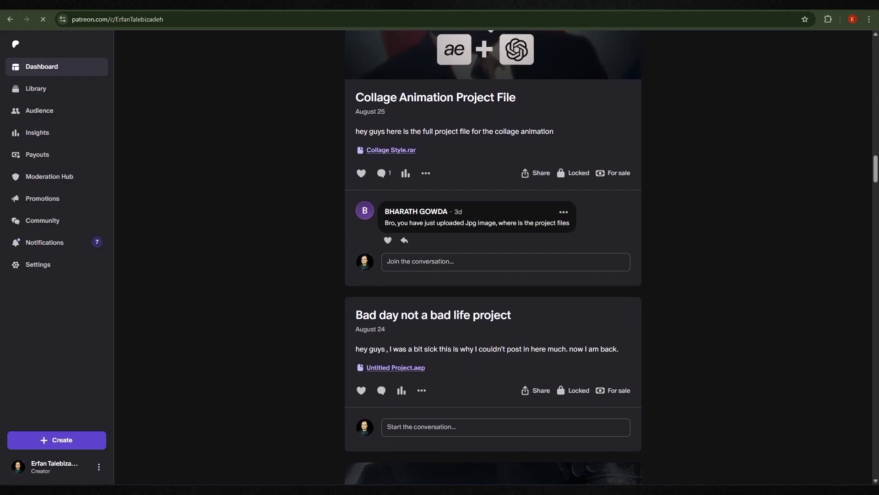
- Look through the project file posts on the Patreon creator page
scroll(494, 256, "down", 15)
scroll(493, 257, "down", 15)
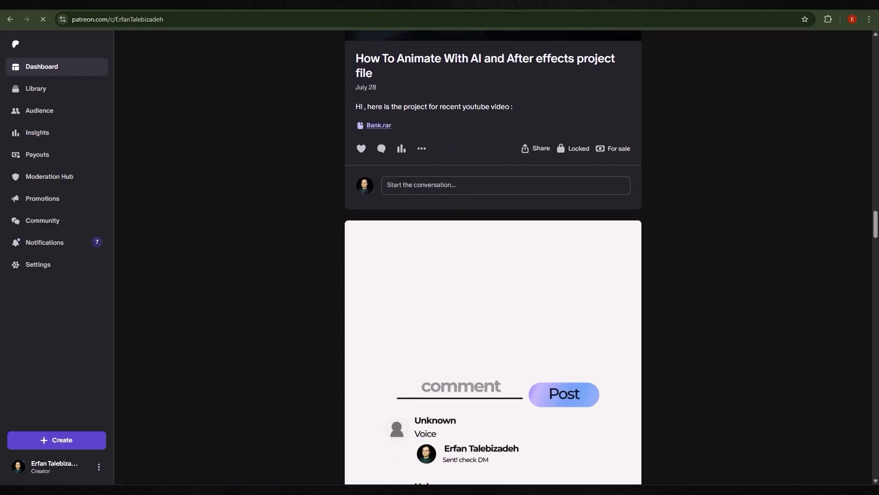
scroll(493, 256, "down", 17)
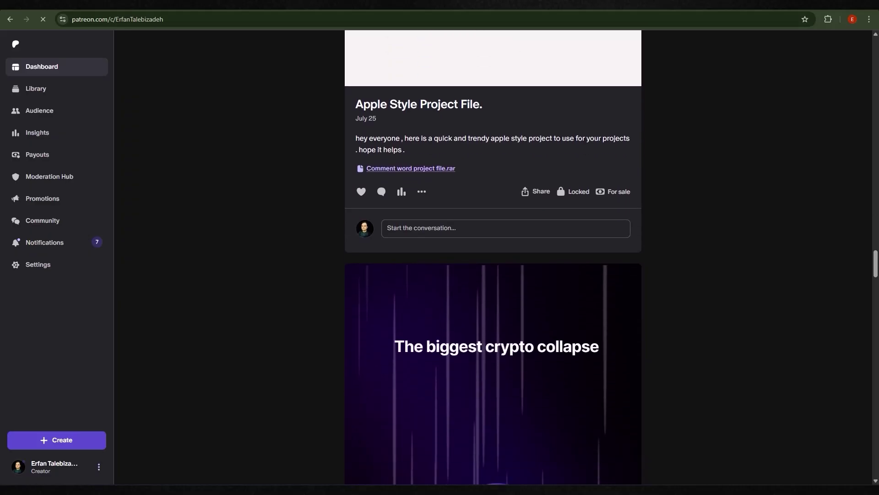
scroll(493, 257, "down", 12)
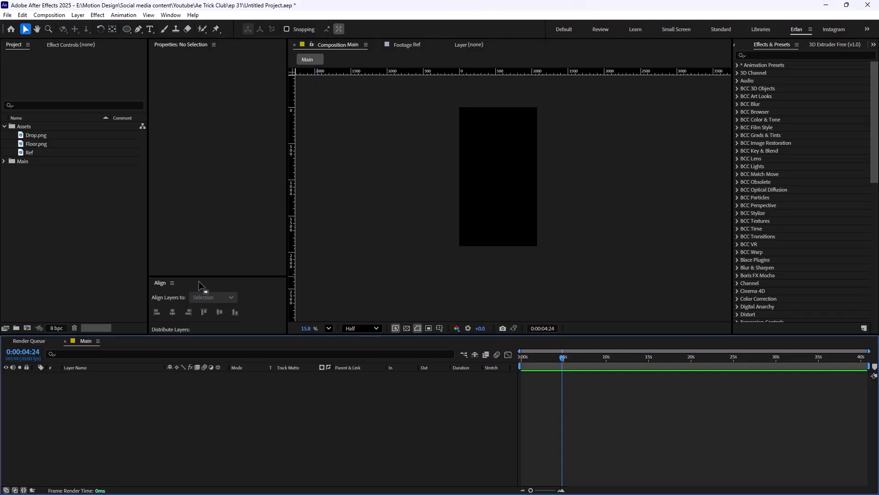
- Switch to After Effects, place the Ref image in the Main composition as a layer, and hide that layer
left_click_drag(33, 153, 498, 218)
scroll(500, 232, "up", 2)
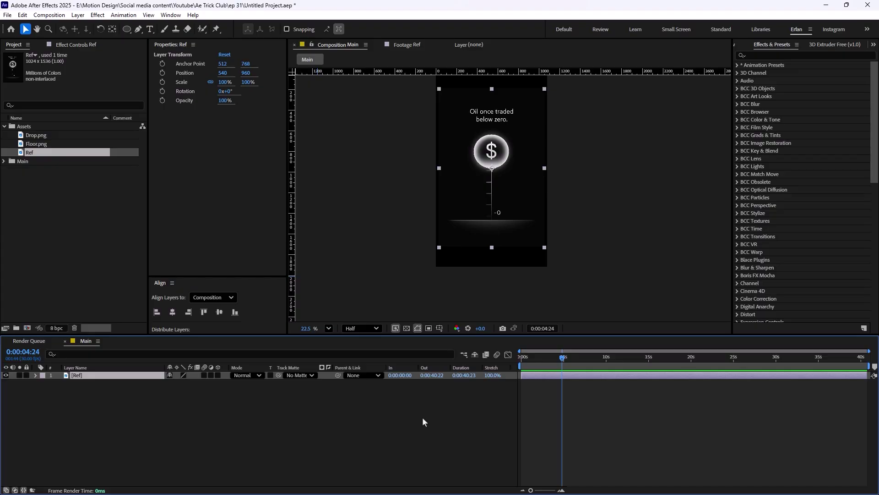
left_click(326, 447)
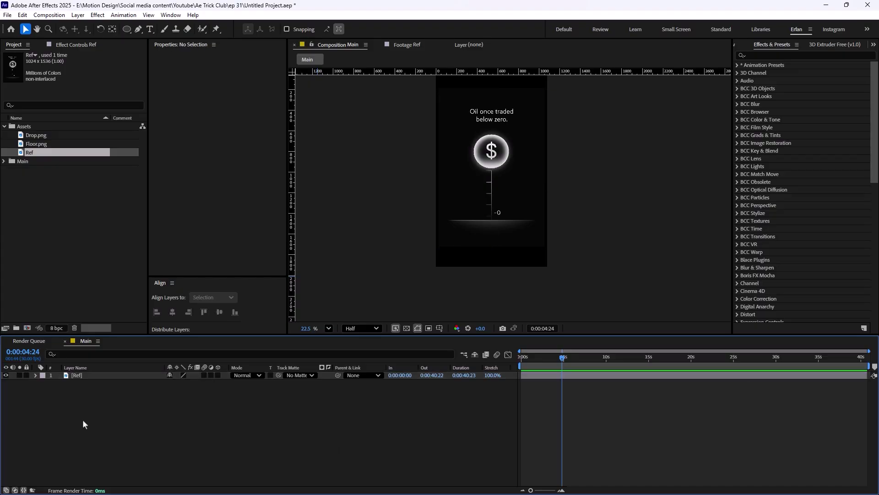
left_click(5, 375)
scroll(549, 189, "down", 3)
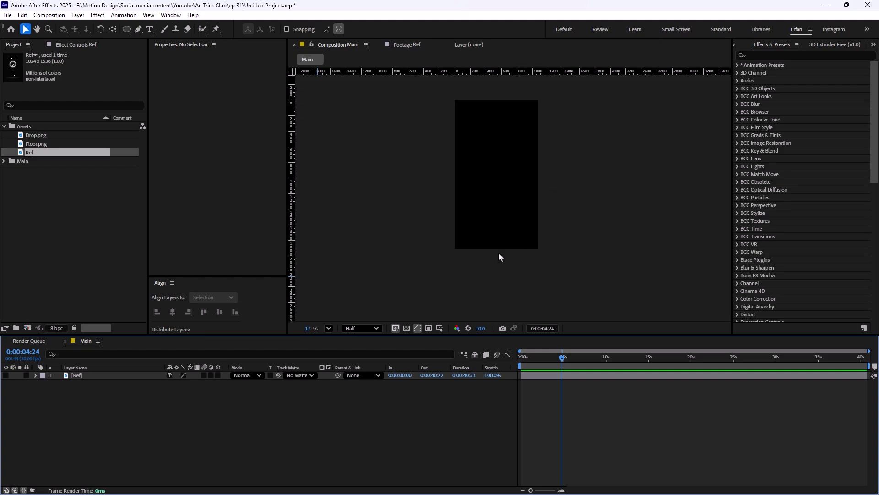
- Create a 1080 x 1920 px solid layer named BG
key("ctrl+y")
type("BG")
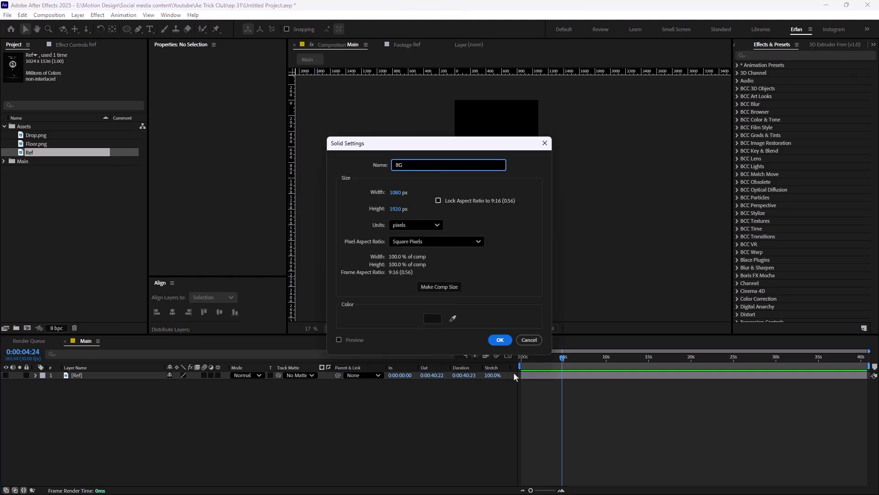
left_click(508, 341)
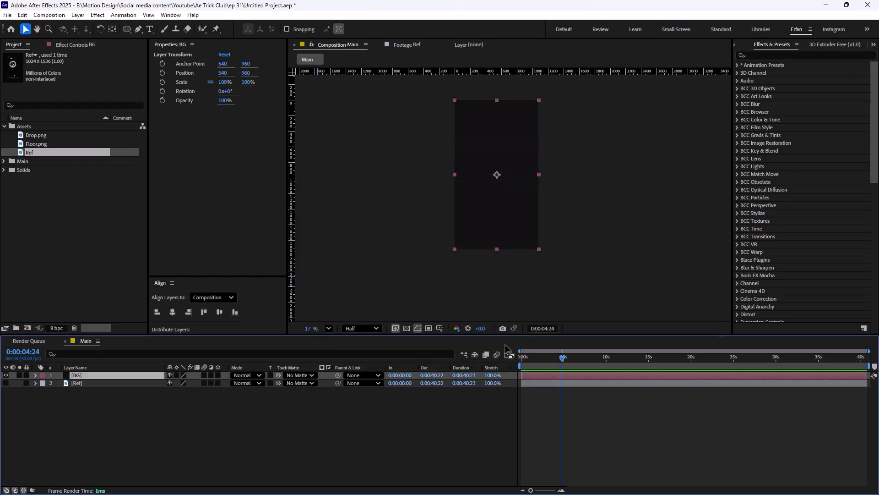
- Find the 4-Color Gradient effect and apply it to the BG layer
left_click(765, 55)
type("4")
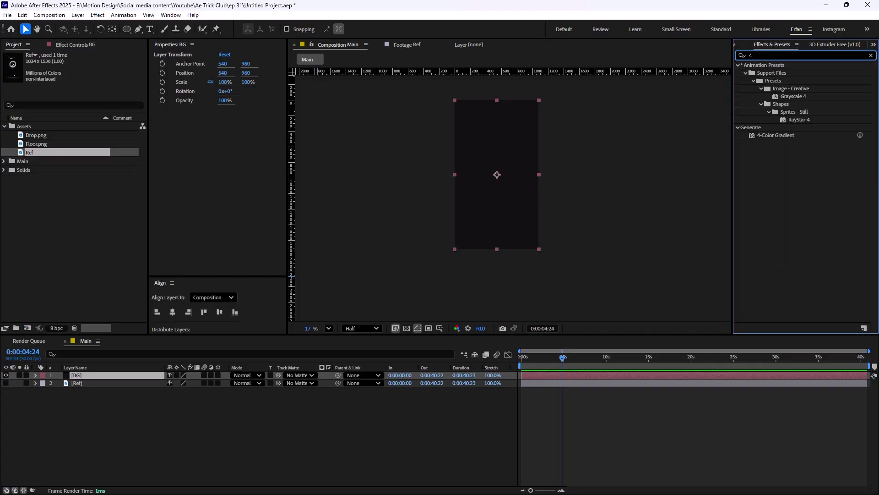
left_click_drag(768, 136, 82, 375)
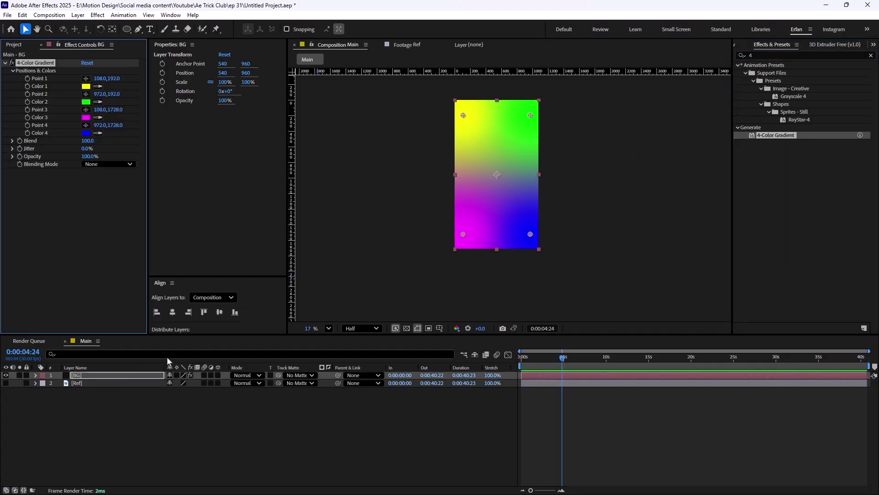
- Set all four gradient colours on BG to near-black greys, with Color 1 at 070707
left_click(86, 86)
left_click_drag(342, 230, 336, 308)
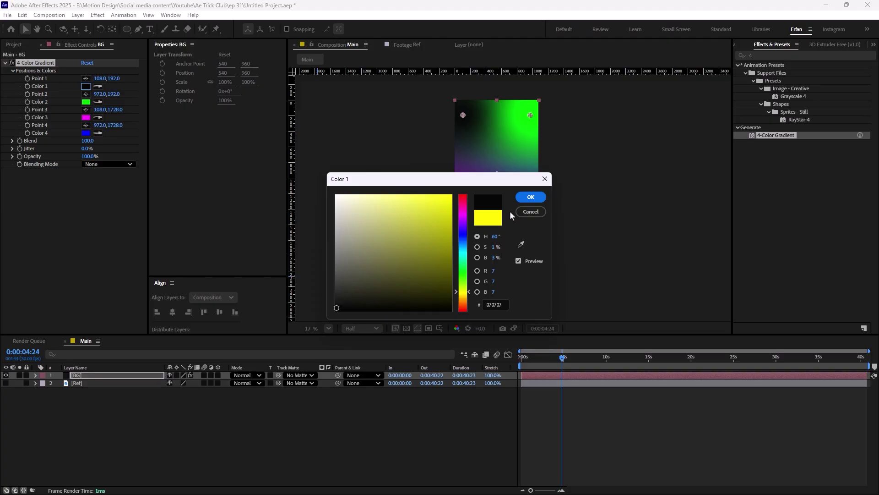
key("Return")
left_click(86, 102)
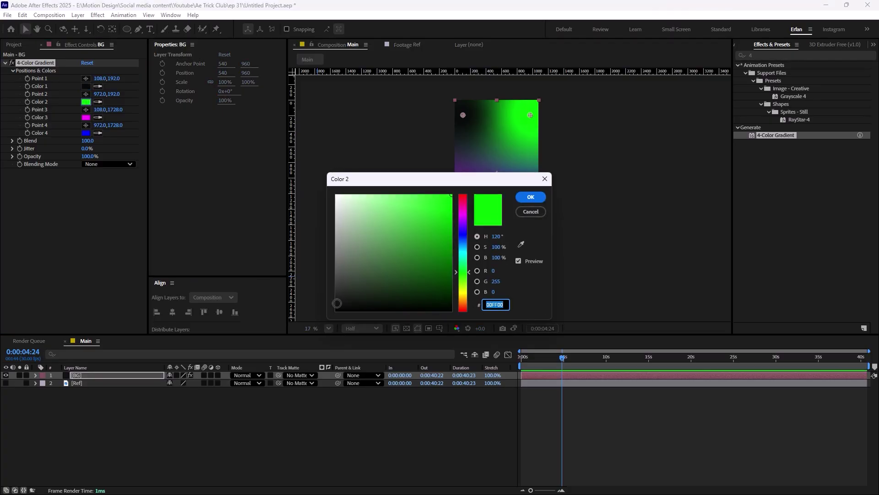
left_click_drag(337, 303, 337, 309)
left_click(524, 199)
left_click(85, 117)
left_click(524, 199)
left_click(85, 133)
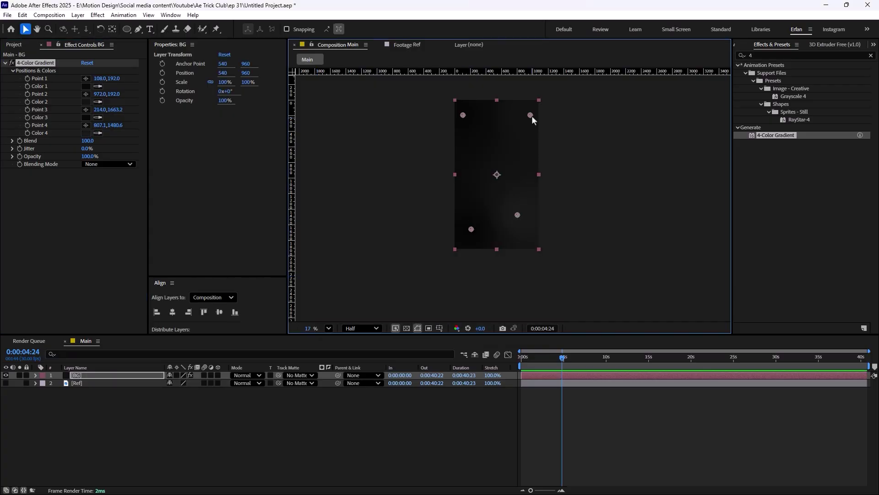
- Reposition the BG gradient points, with Point 1 at about 903, 899, Point 2 at about 619, 104 and Point 4 at about 707, 1327
left_click_drag(532, 116, 502, 108)
left_click_drag(513, 211, 510, 204)
left_click(402, 269)
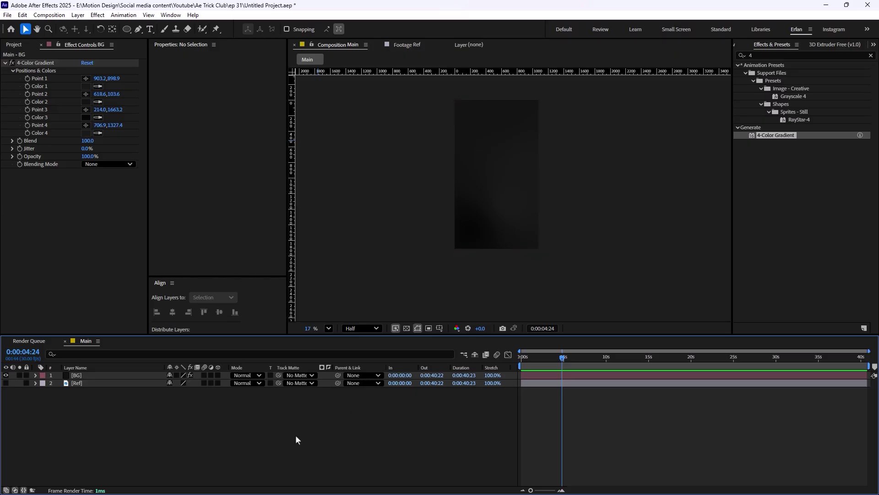
- Draw a rectangle shape about 1425 x 436 px across the composition's upper end and center its anchor point
left_click_drag(127, 31, 175, 28)
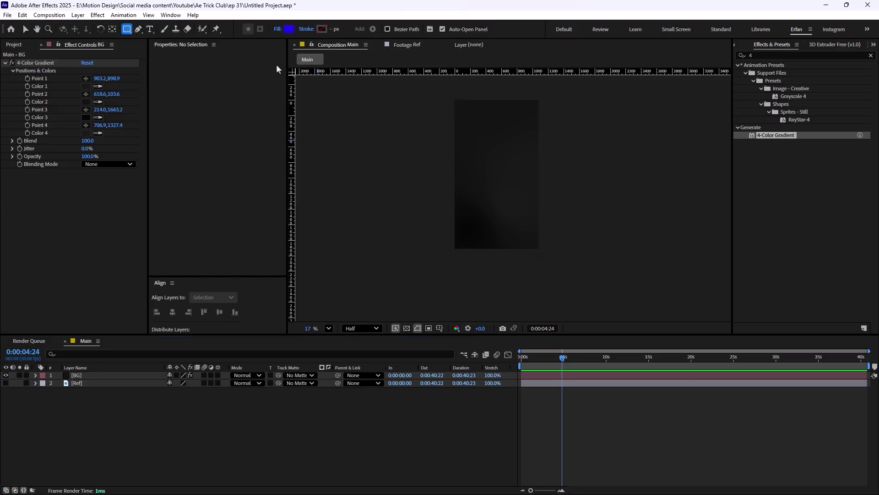
left_click_drag(439, 94, 550, 129)
key("ctrl+alt+Home")
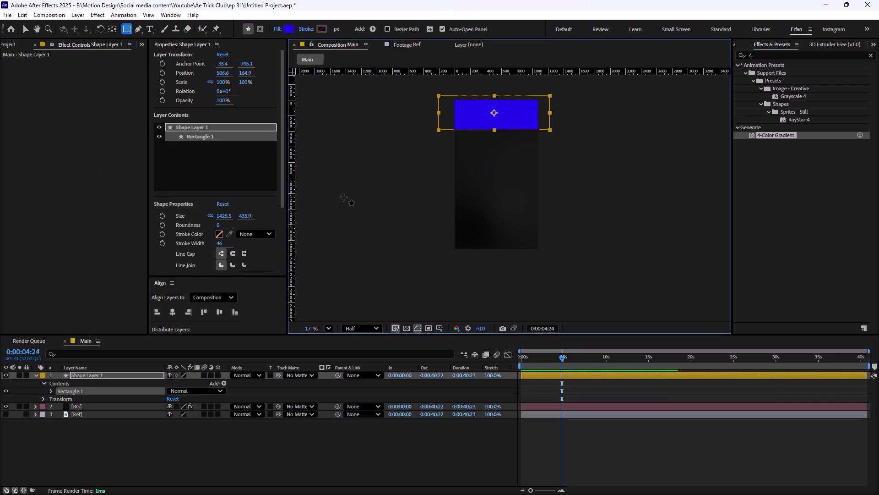
- Rename the rectangle's shape layer to Light Arrays
left_click(125, 375)
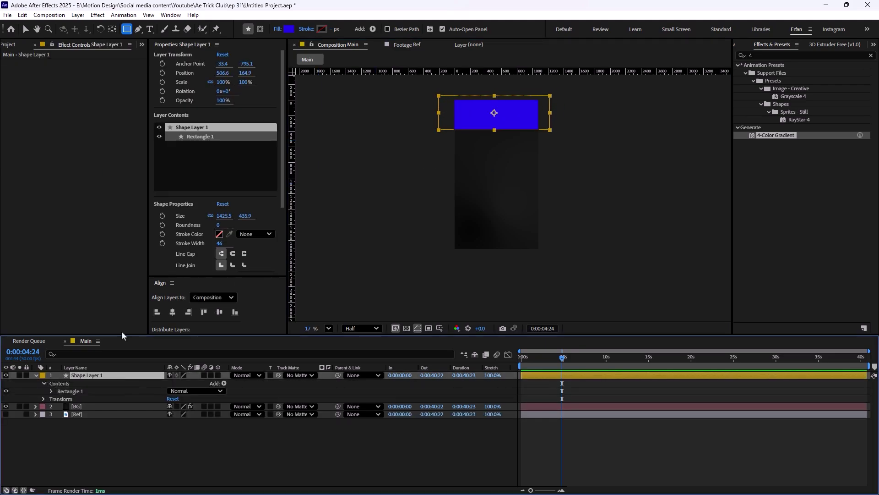
key("Return")
type("Light Arrays")
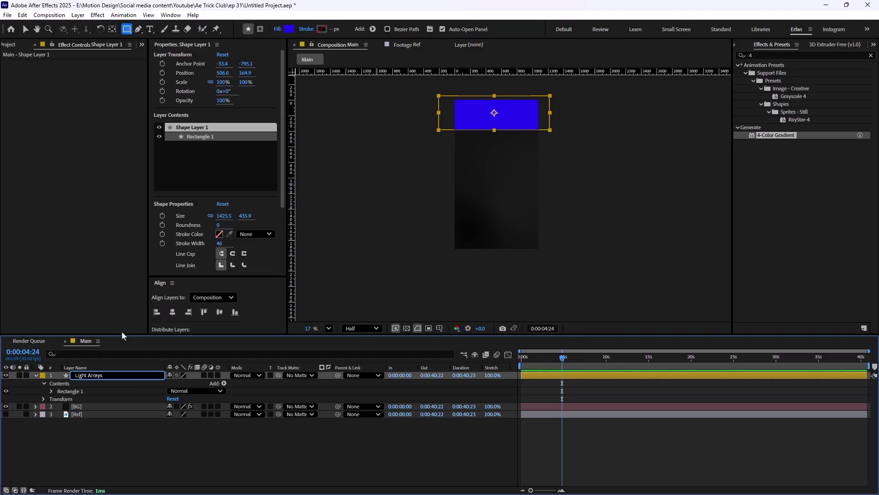
key("Return")
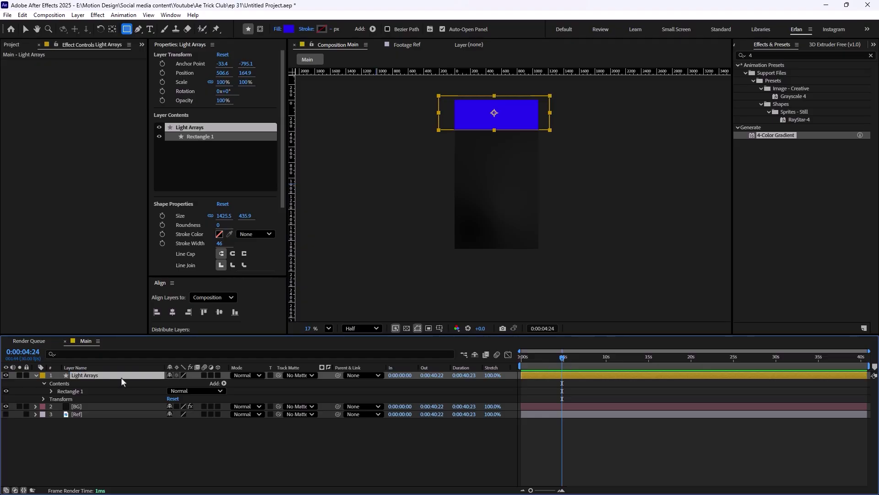
- Find the Fractal Noise effect and apply it to the Light Arrays layer
left_click(768, 55)
type("frac")
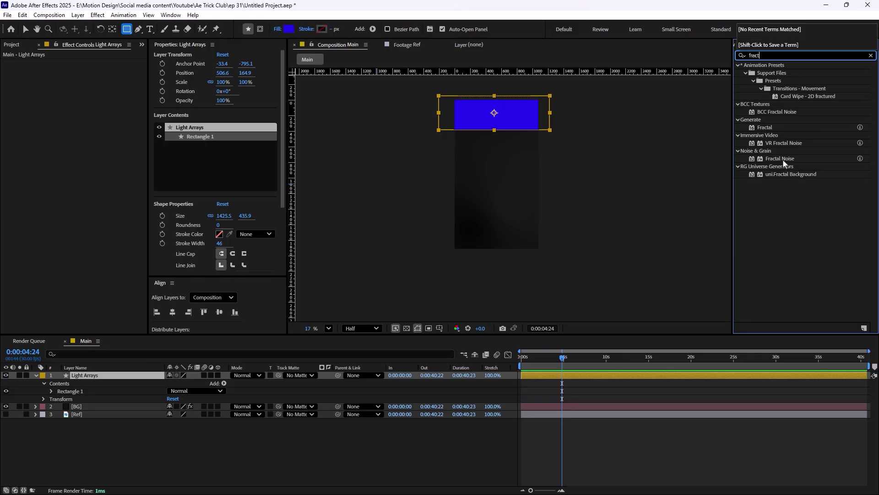
type("t")
left_click_drag(784, 161, 110, 377)
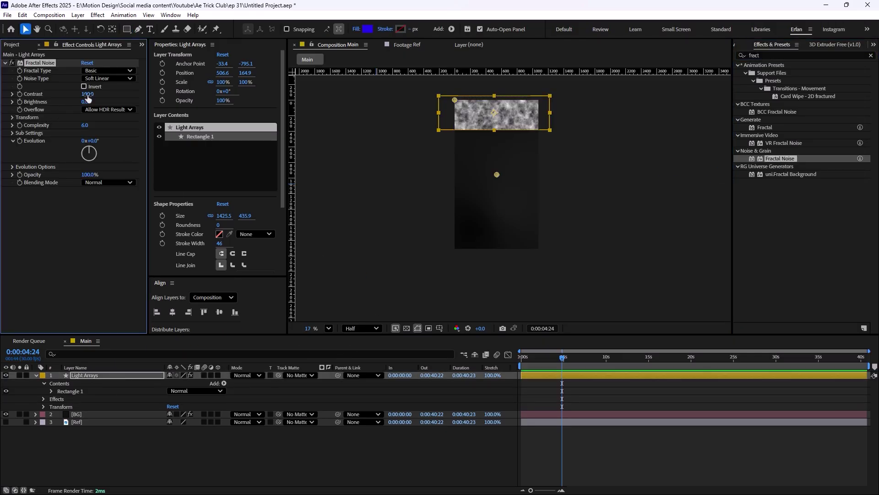
- Set the Fractal Noise contrast to 1312 and its brightness to -68
left_click_drag(88, 96, 210, 108)
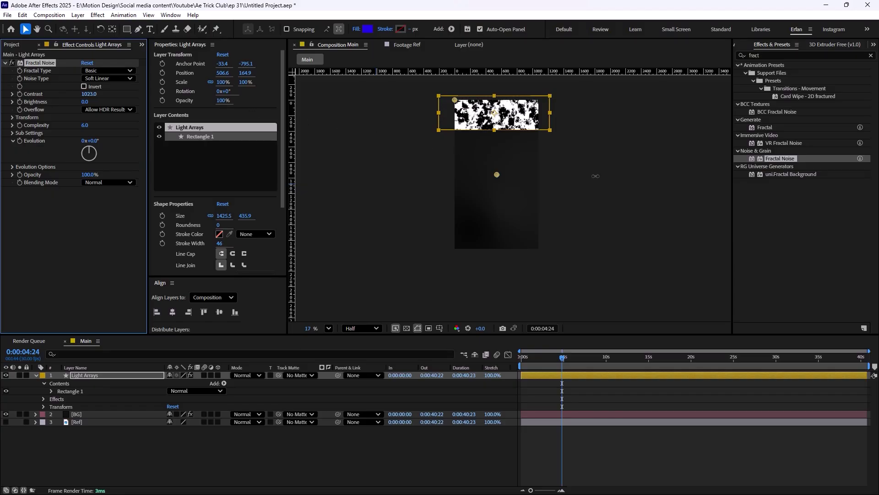
left_click_drag(666, 188, 559, 174)
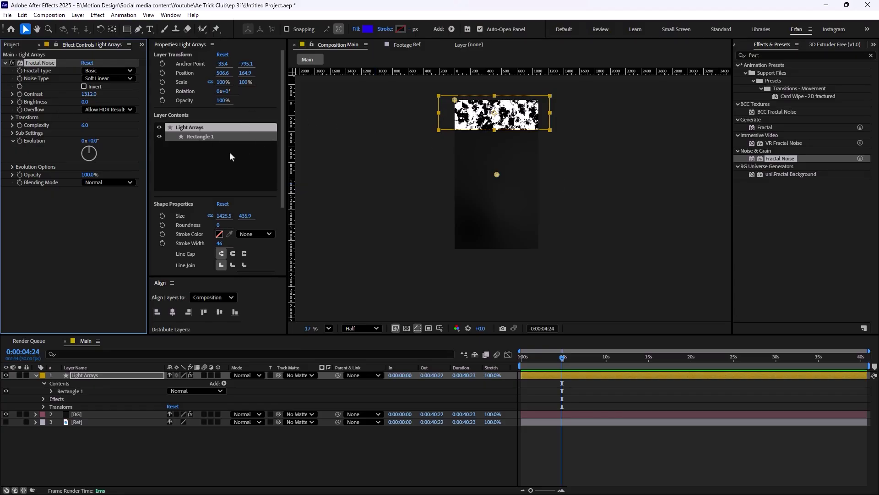
left_click_drag(87, 105, 64, 111)
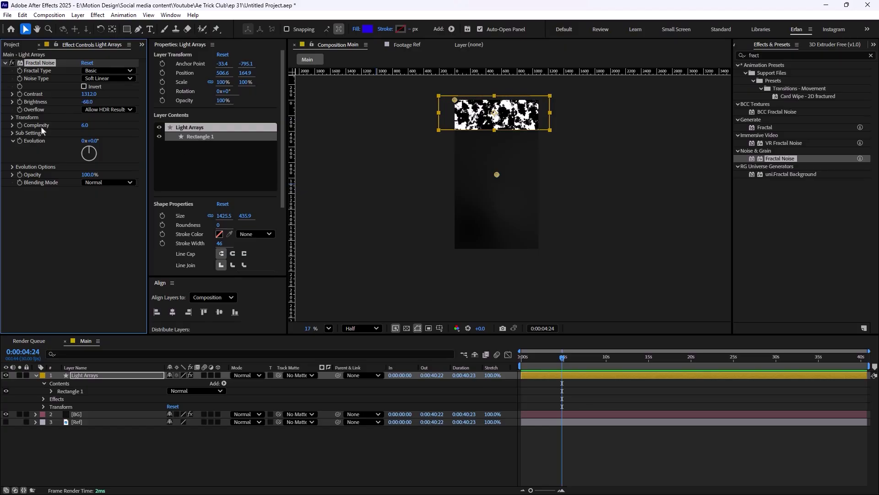
- Animate the Fractal Noise Evolution with the expression time*50
left_click(19, 141, "alt")
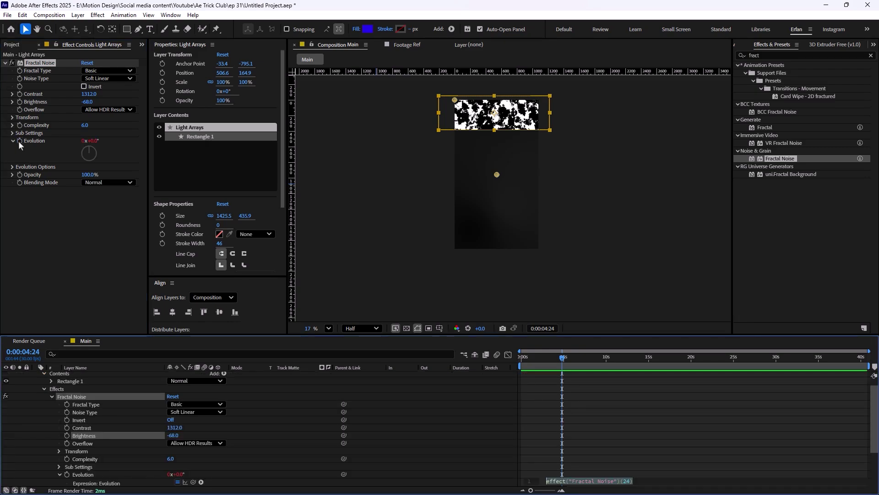
type("time")
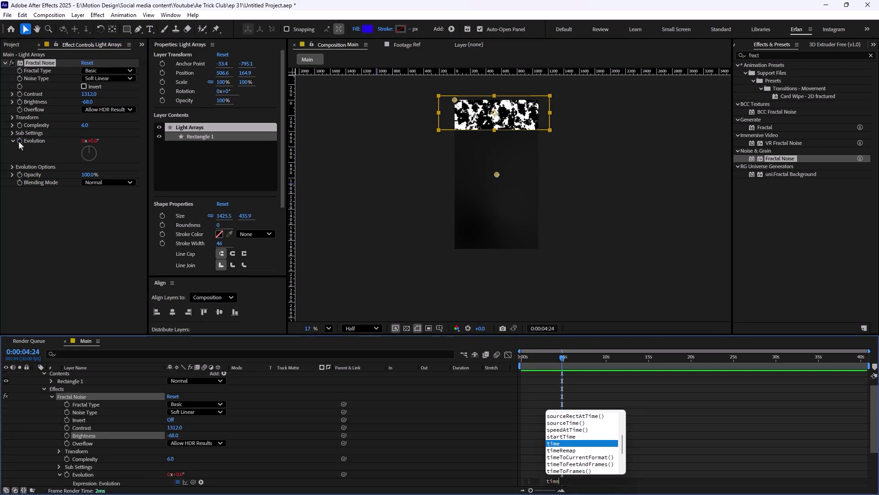
type("*")
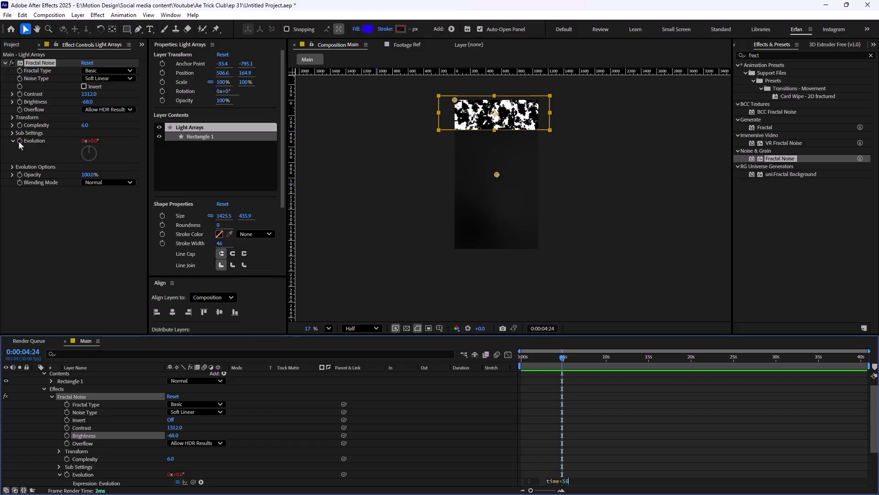
type("50")
left_click(658, 261)
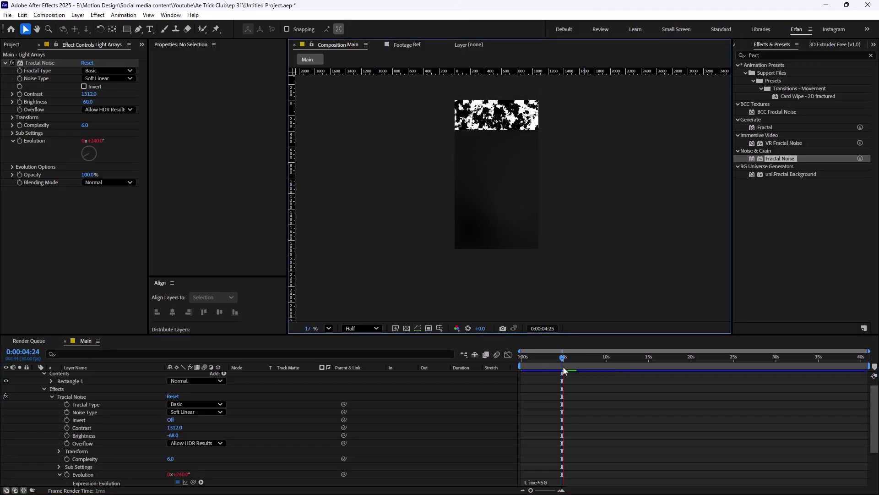
- Find the CC Light Burst 2.5 effect and apply it to the Light Arrays layer
scroll(493, 167, "up", 2)
left_click_drag(456, 139, 439, 207)
scroll(100, 397, "up", 1)
left_click(87, 377)
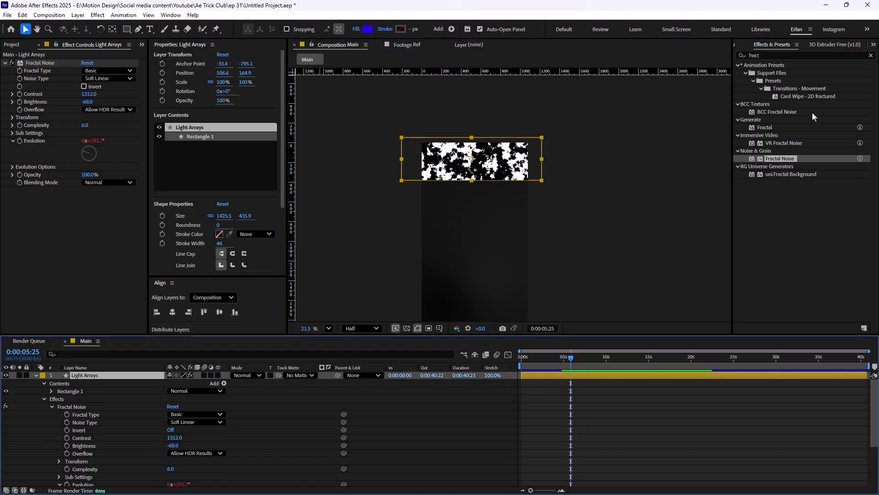
left_click(774, 55)
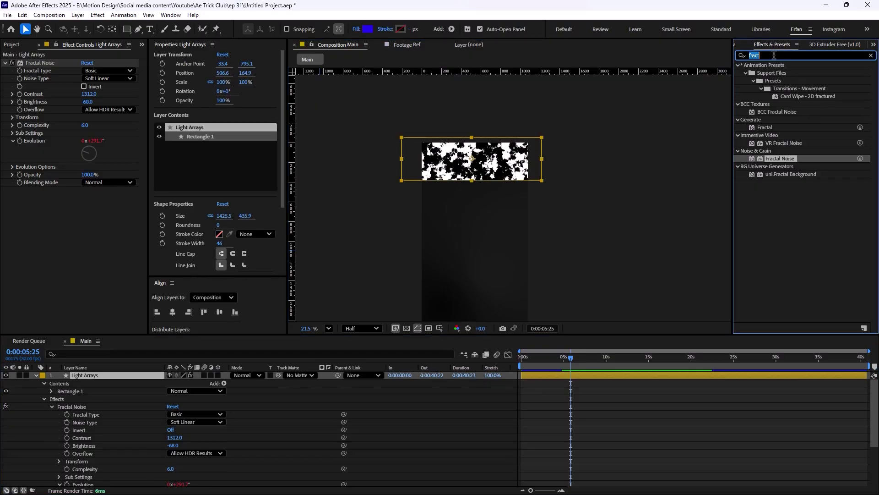
type("cc light")
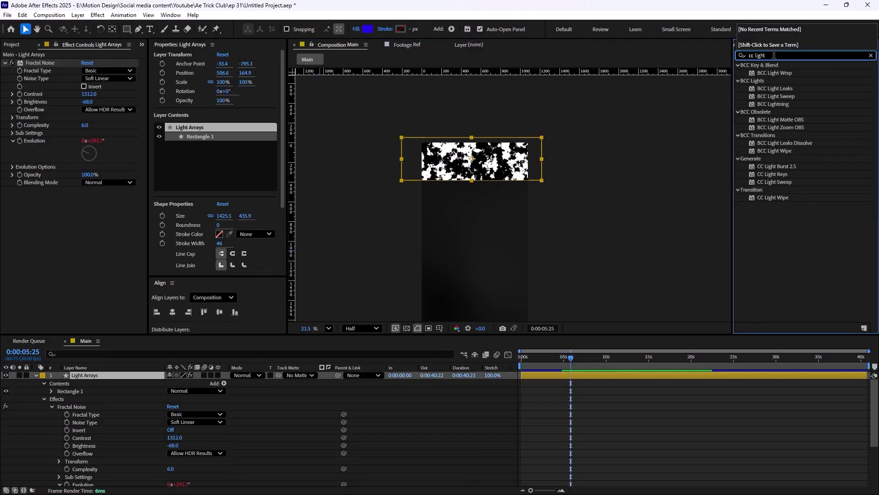
left_click_drag(790, 168, 110, 377)
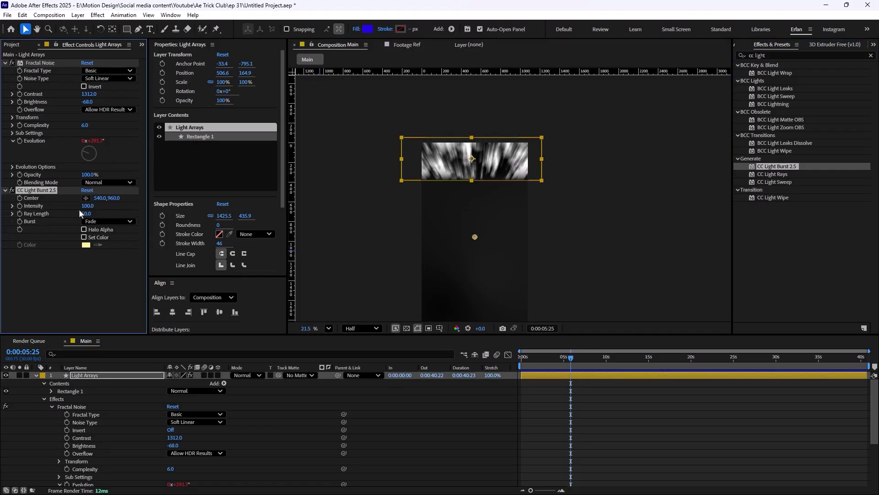
- Set the light burst's Ray Length to 200 and its Intensity to 90
left_click_drag(84, 207, 112, 210)
key("ctrl+z")
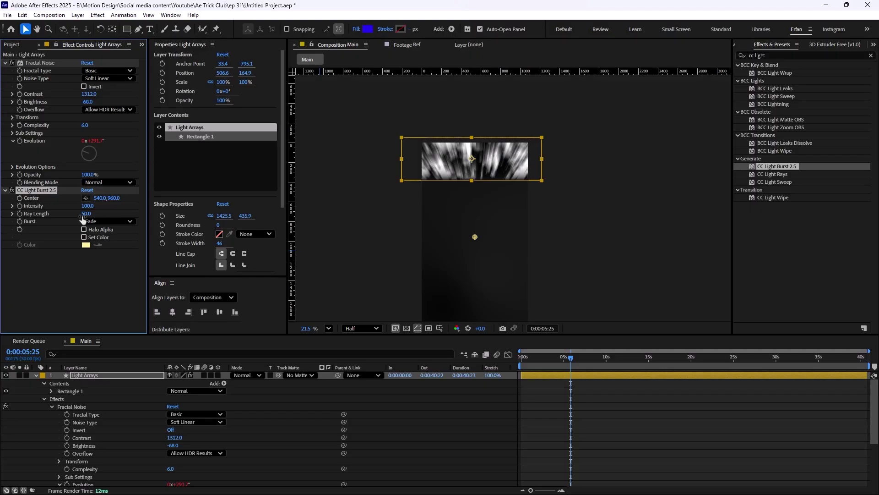
left_click_drag(83, 218, 147, 219)
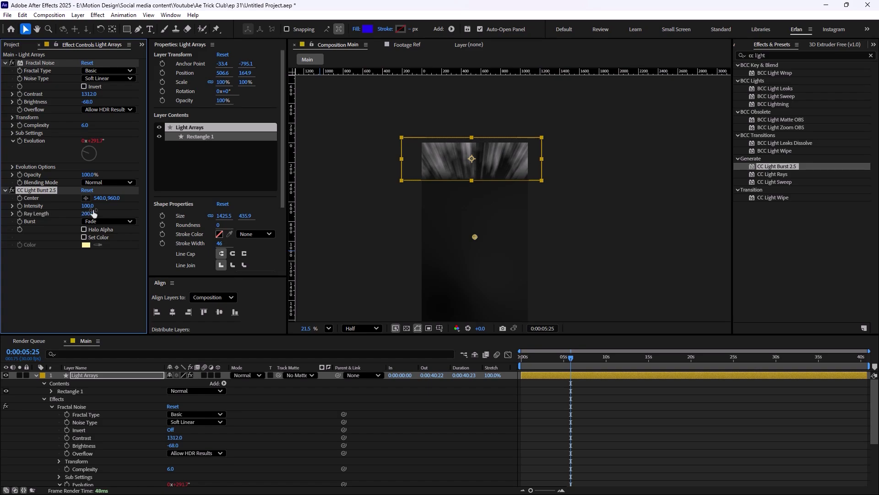
left_click_drag(88, 205, 89, 213)
- Move the light burst's center to about -183, -333, outside the composition's upper-left corner, so the rays fall diagonally
scroll(458, 219, "down", 1)
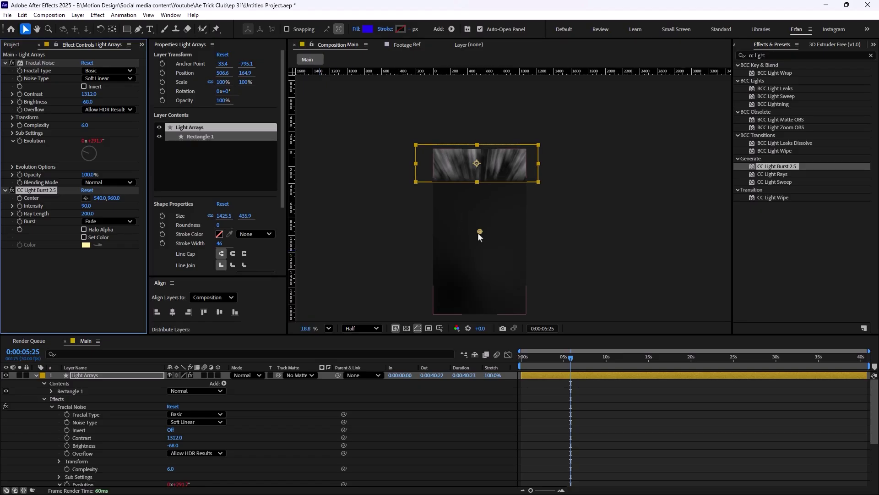
left_click_drag(479, 232, 417, 120)
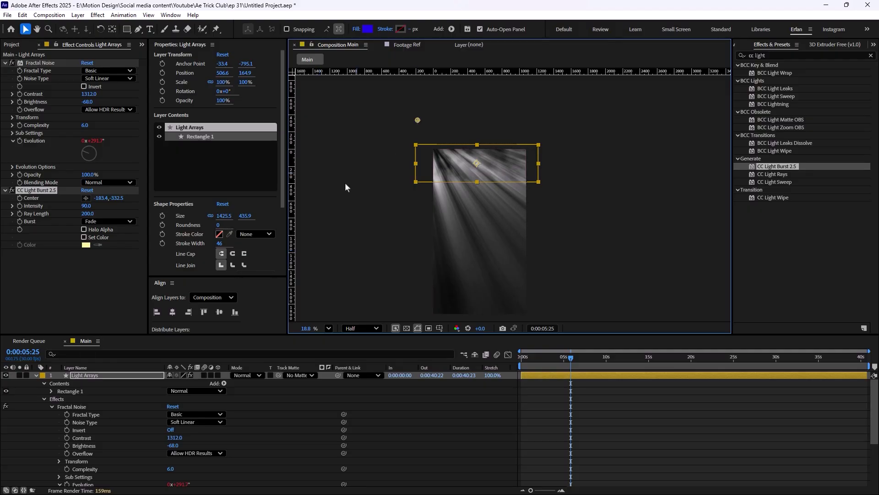
- Set the Light Arrays layer's opacity to 50%
left_click(100, 378)
key("t")
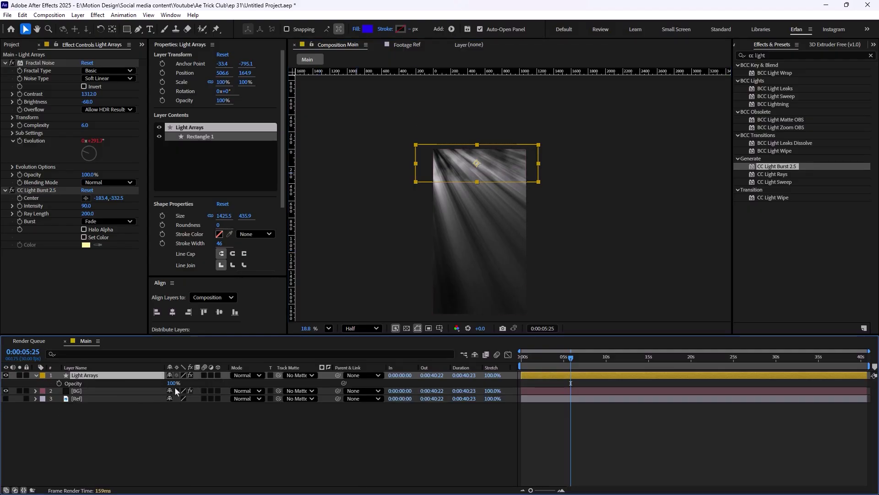
type("50")
key("Return")
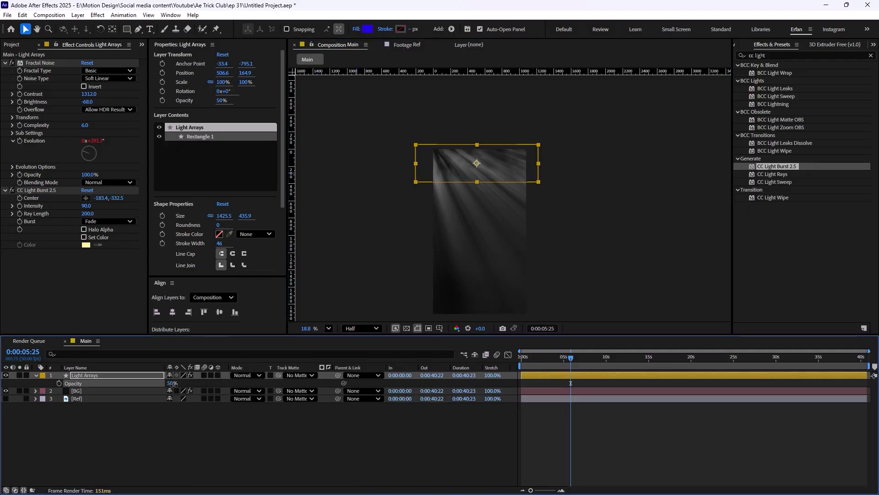
- Find the Fast Box Blur effect, apply it to the Light Arrays layer, and set its Blur Radius to 46
left_click(84, 378)
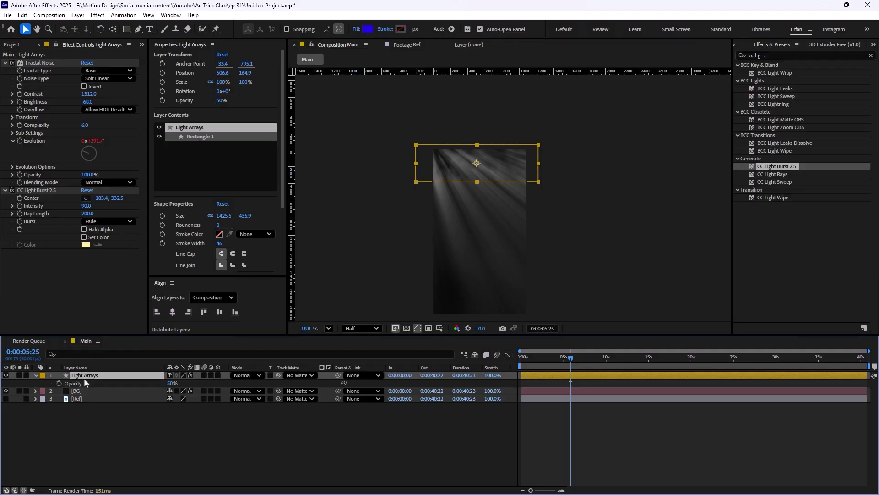
triple_click(777, 56)
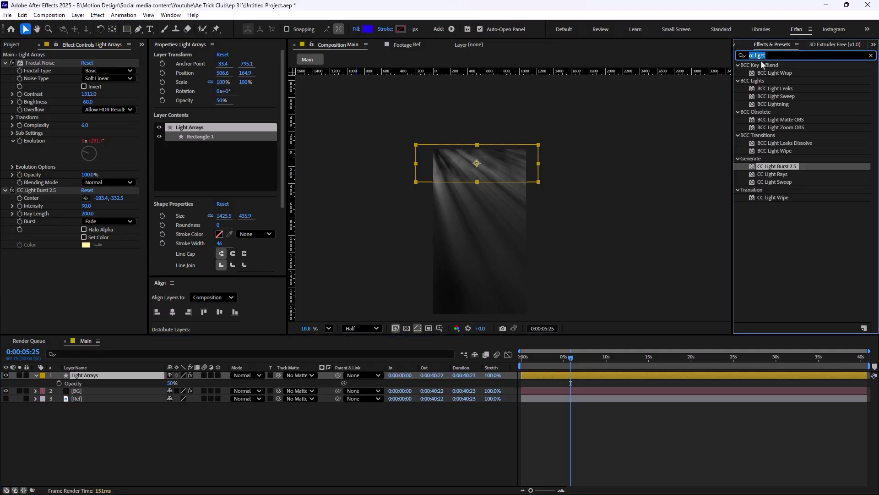
type("fast box")
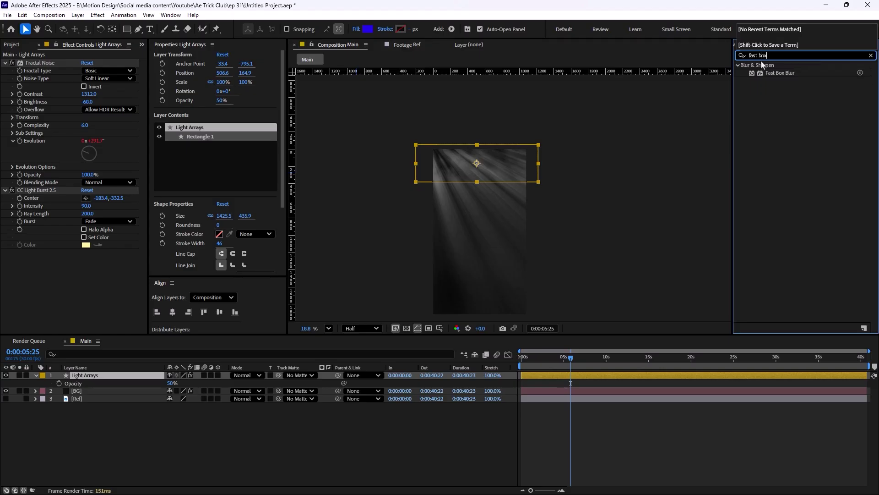
left_click_drag(780, 73, 100, 377)
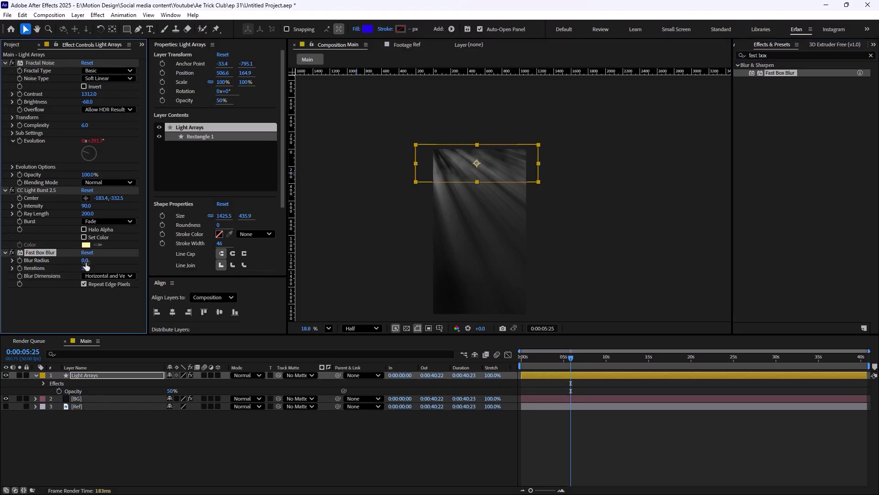
left_click_drag(85, 261, 95, 262)
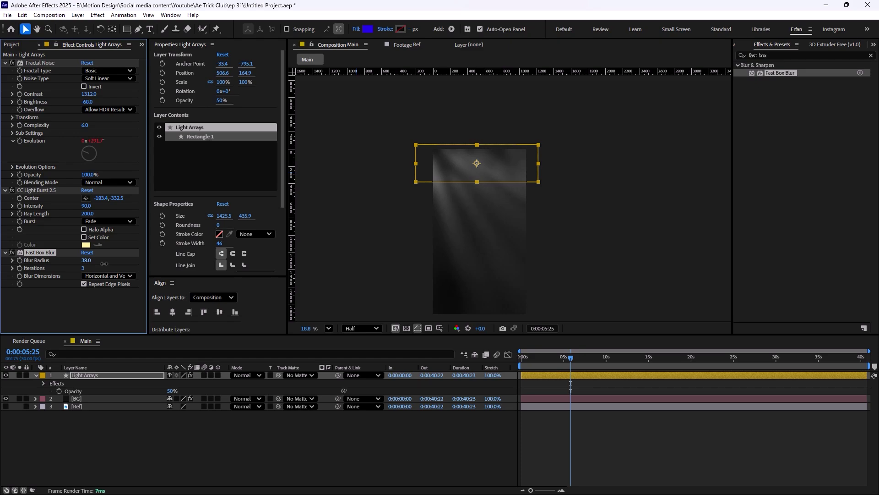
- End the work area at about the five-second mark and preview the light ray animation from the start
left_click_drag(471, 231, 457, 178)
left_click_drag(564, 361, 534, 369)
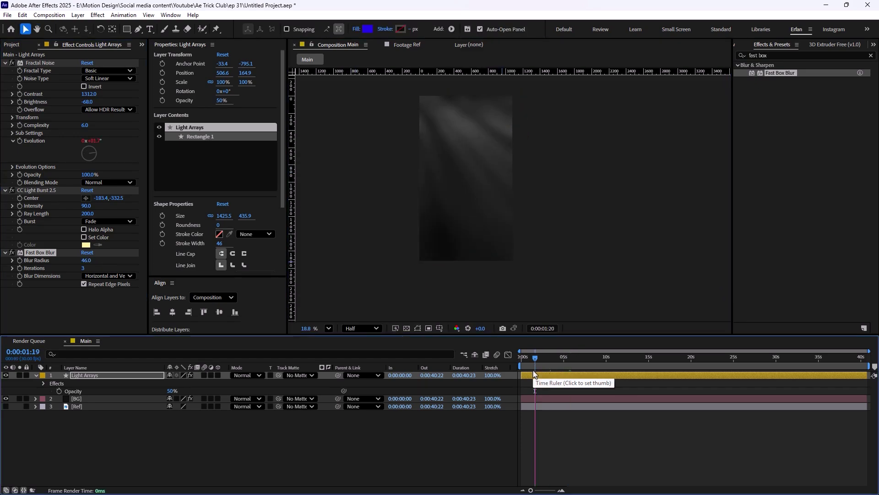
key("space")
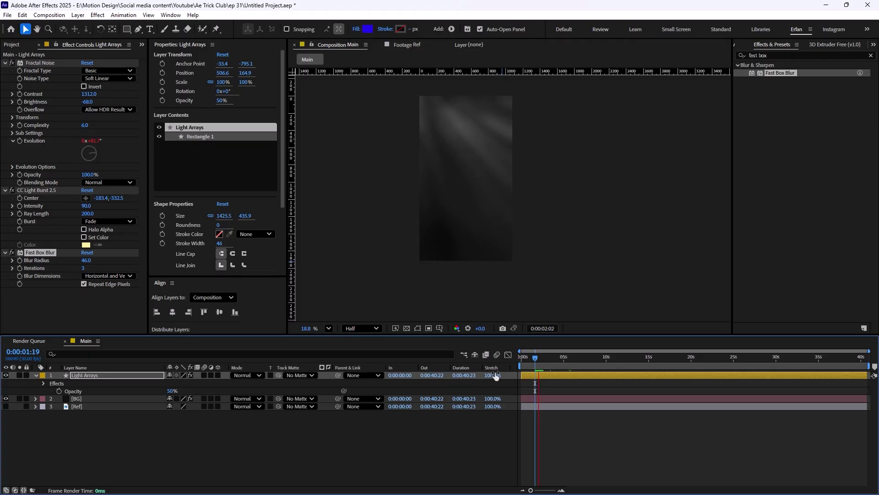
key("n")
key("Home")
key("space")
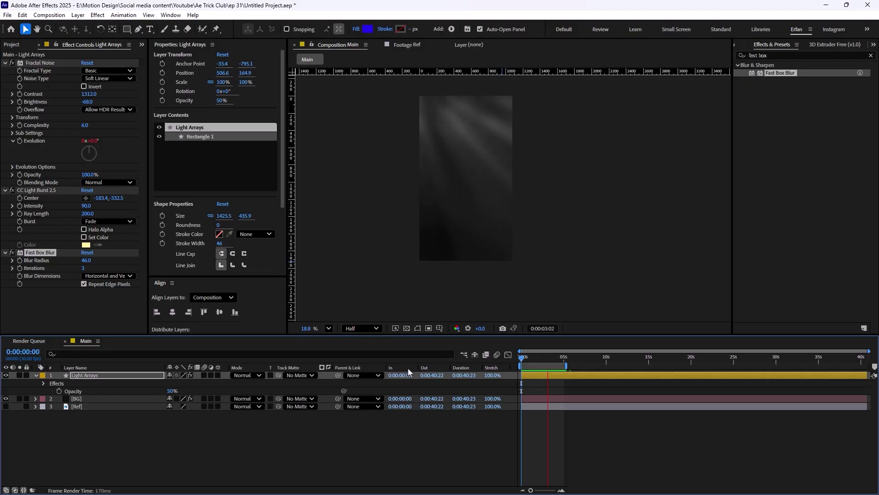
key("space")
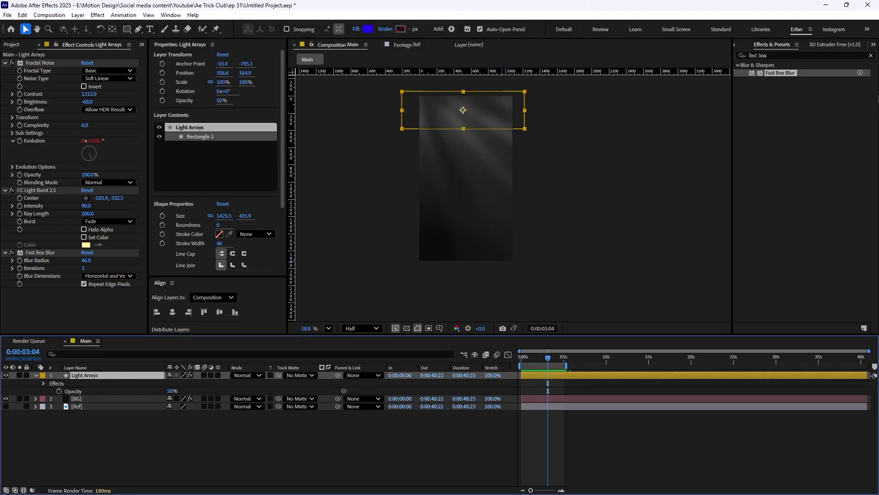
- Find the Tint effect, apply it to the Light Arrays layer, and set Map White To to a near-black grey
left_click(787, 58)
type("tint")
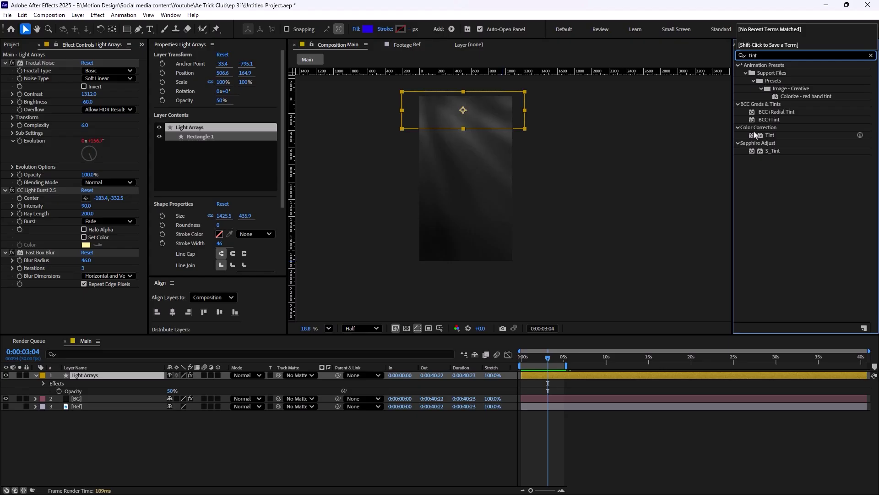
left_click_drag(768, 135, 96, 376)
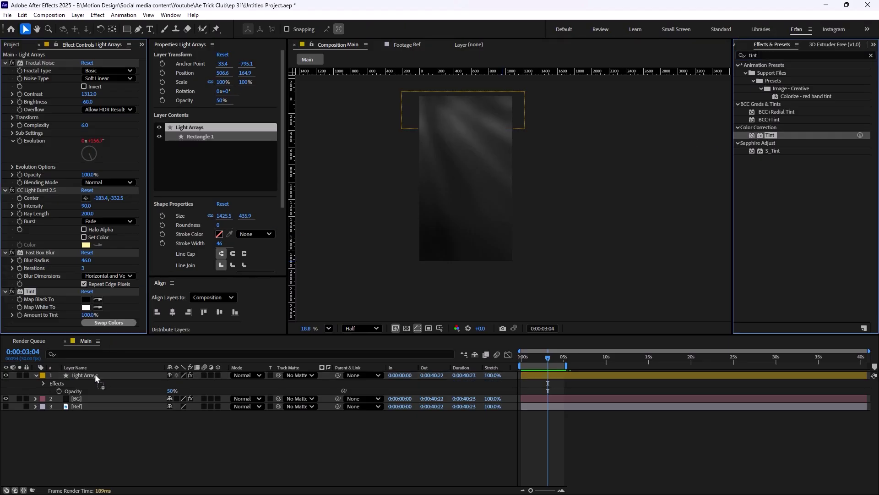
left_click(86, 307)
left_click(336, 307)
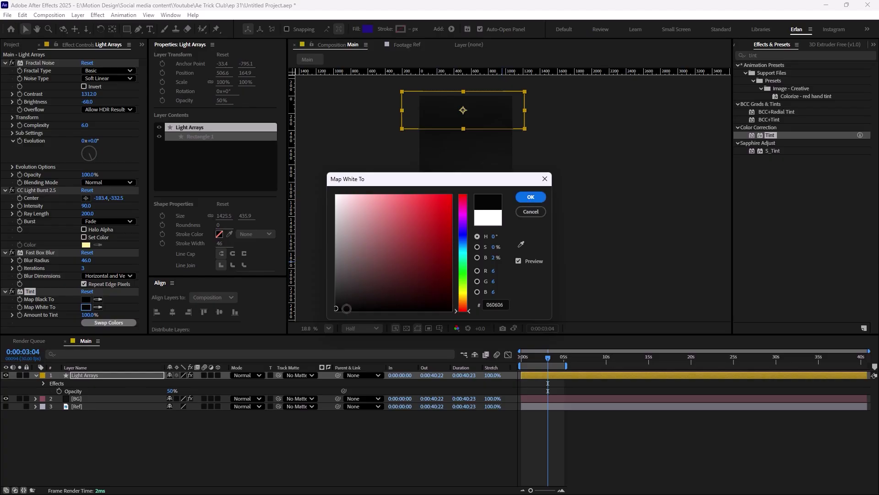
left_click(337, 309)
left_click(531, 197)
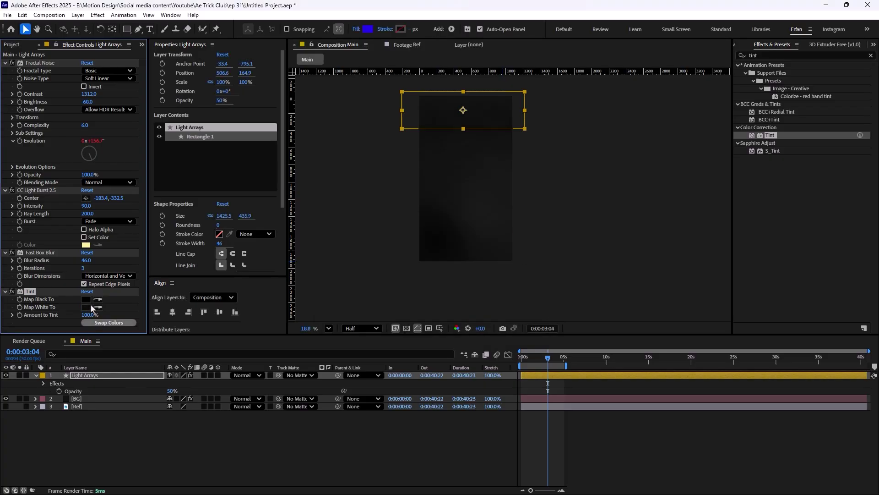
- Set the Tint effect's Map Black To color to a deep violet, about hue 261°, saturation 88% and brightness 80%
left_click(86, 299)
left_click(438, 218)
left_click_drag(468, 188, 619, 222)
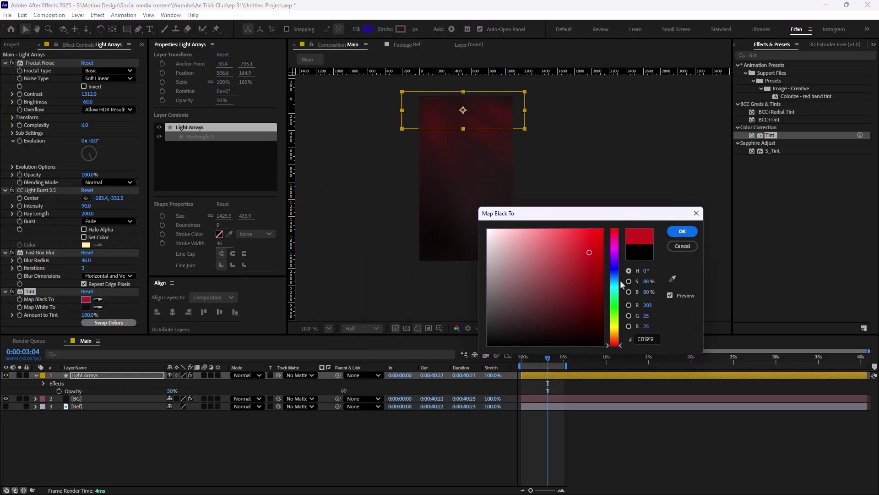
left_click_drag(615, 280, 616, 266)
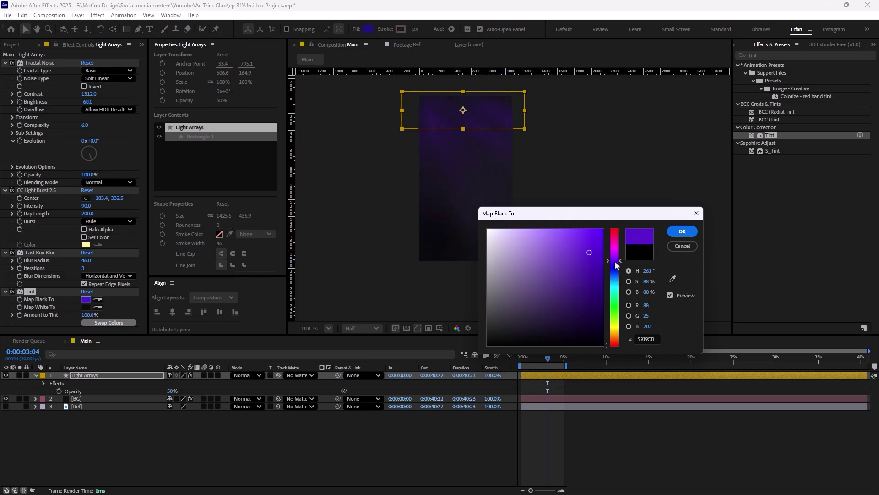
left_click(682, 232)
left_click(449, 383)
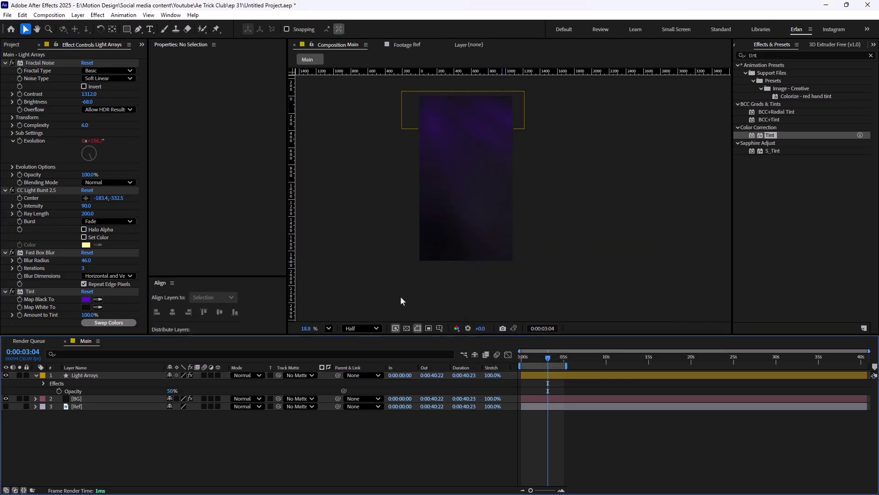
- Collapse the settings of all four Light Arrays effects and the layer's properties in the timeline
left_click(5, 63)
left_click(5, 71)
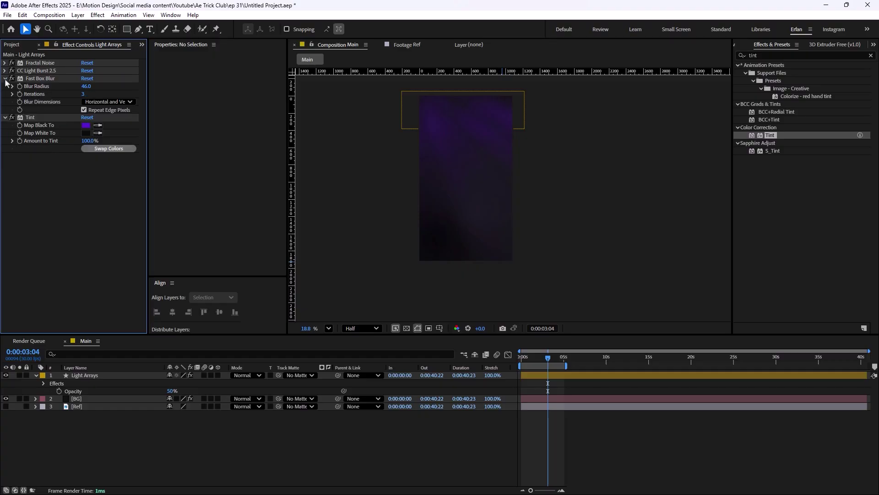
left_click(4, 79)
left_click(5, 86)
left_click(193, 451)
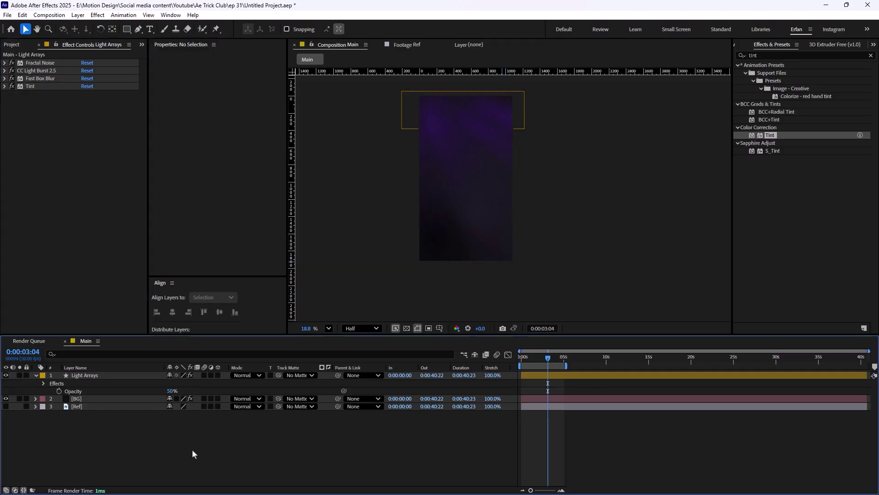
left_click(36, 375)
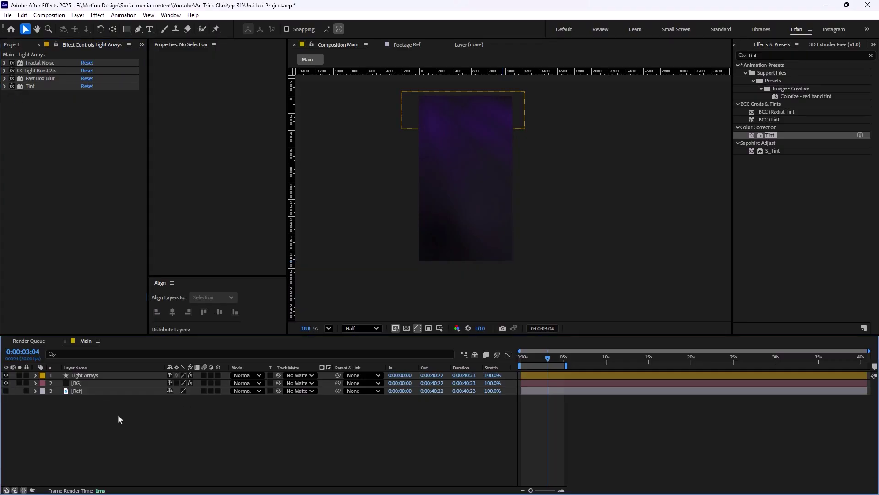
- Make the Ref layer visible and move it above all other layers to view the reference coin
left_click(5, 391)
left_click_drag(114, 391, 97, 373)
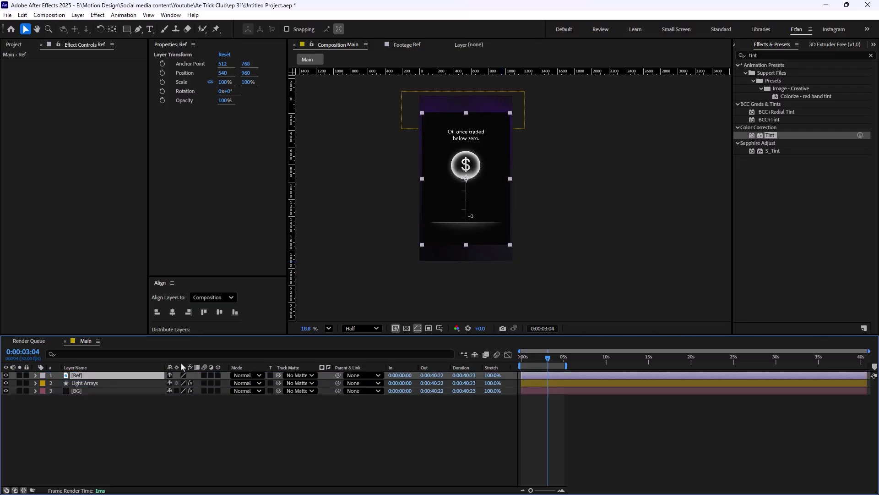
scroll(468, 204, "up", 4)
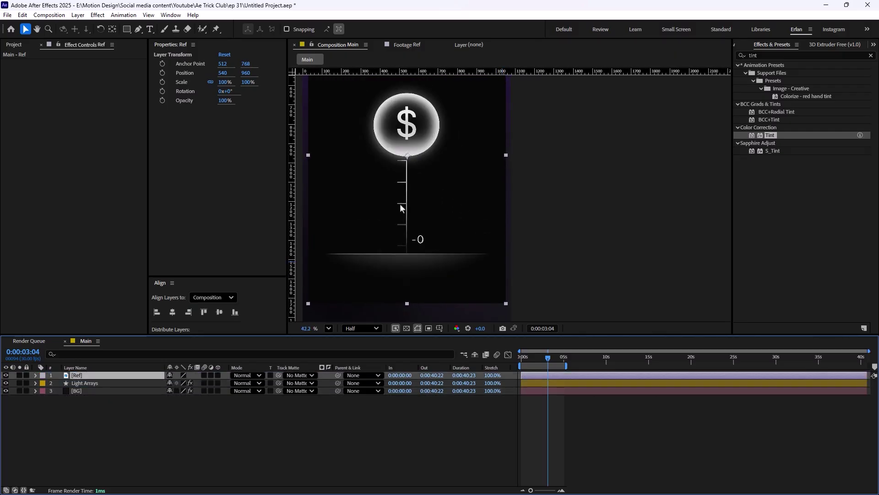
left_click_drag(398, 178, 417, 244)
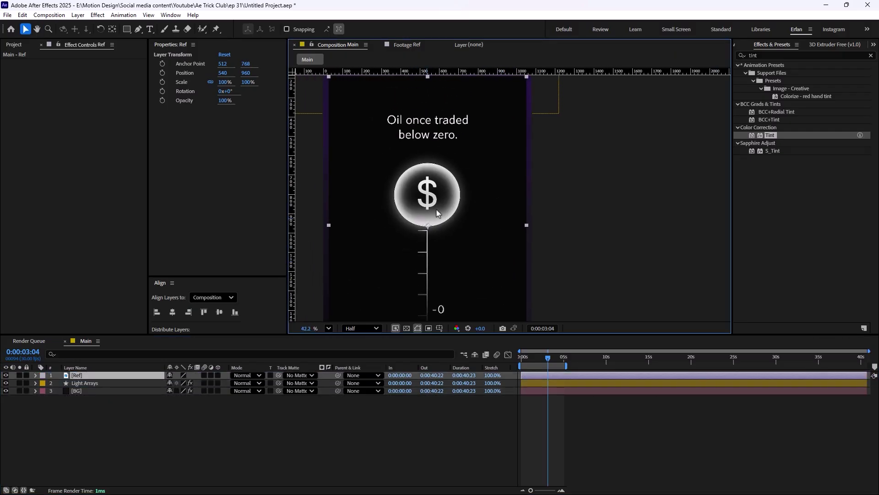
- With no layer selected, choose the Ellipse tool and set its fill type to Radial Gradient
left_click(319, 459)
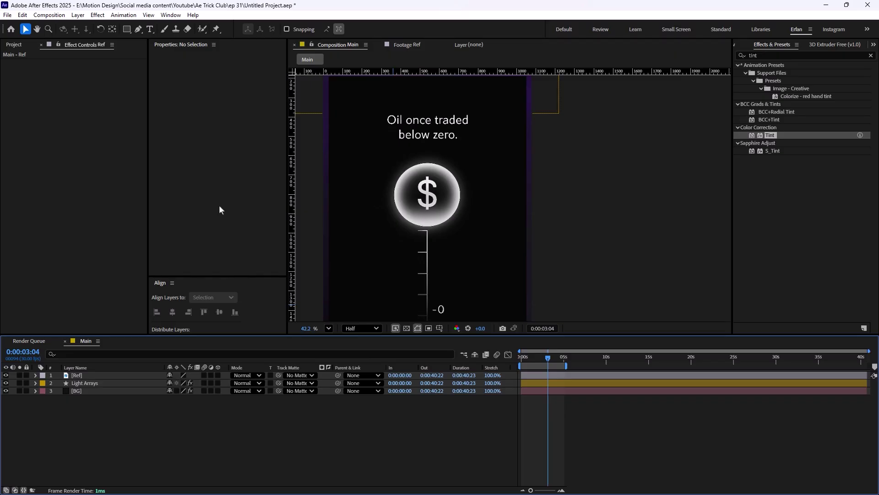
left_click_drag(127, 29, 171, 45)
left_click(278, 29)
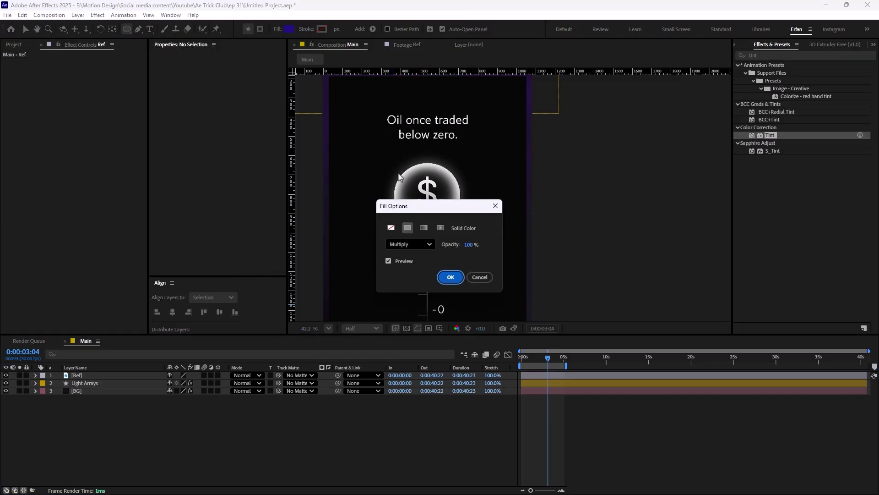
left_click(442, 229)
left_click_drag(452, 209, 543, 224)
left_click(542, 291)
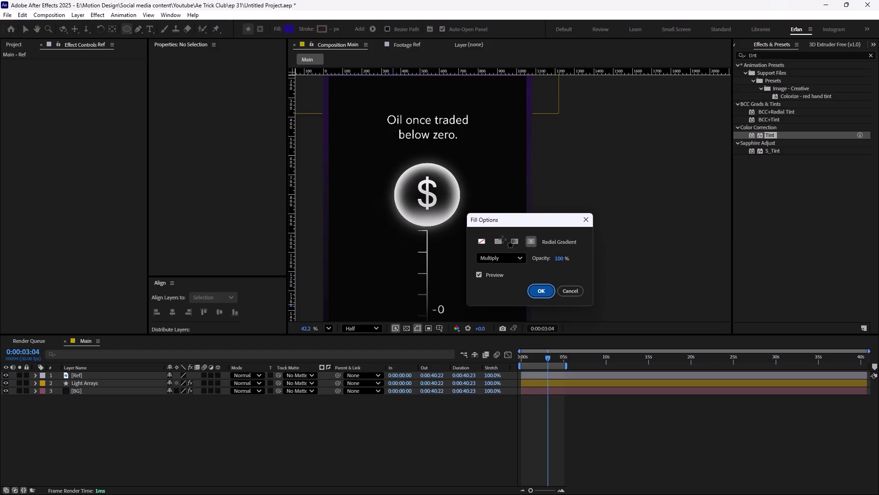
- Set the radial gradient's start stop to near-black, about 0C0C0C, and its end stop to light grey, about CECBCB
left_click(288, 30)
left_click_drag(348, 139, 534, 162)
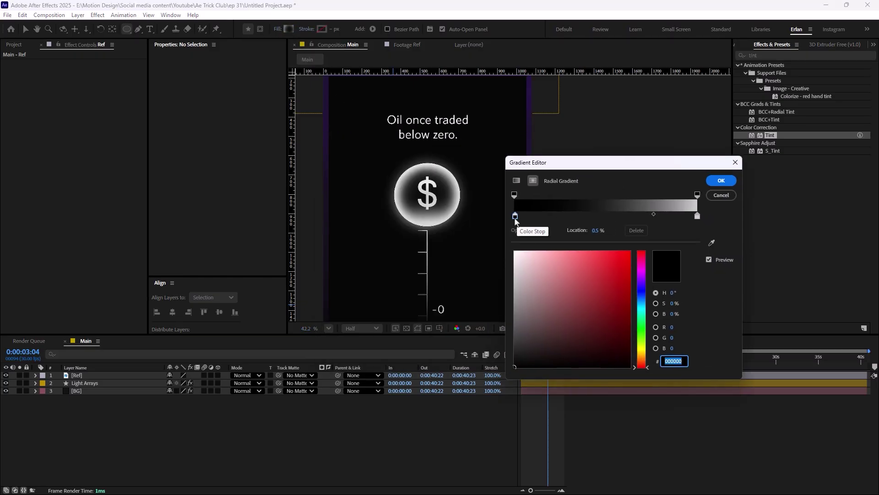
left_click(515, 216)
left_click_drag(515, 363, 515, 362)
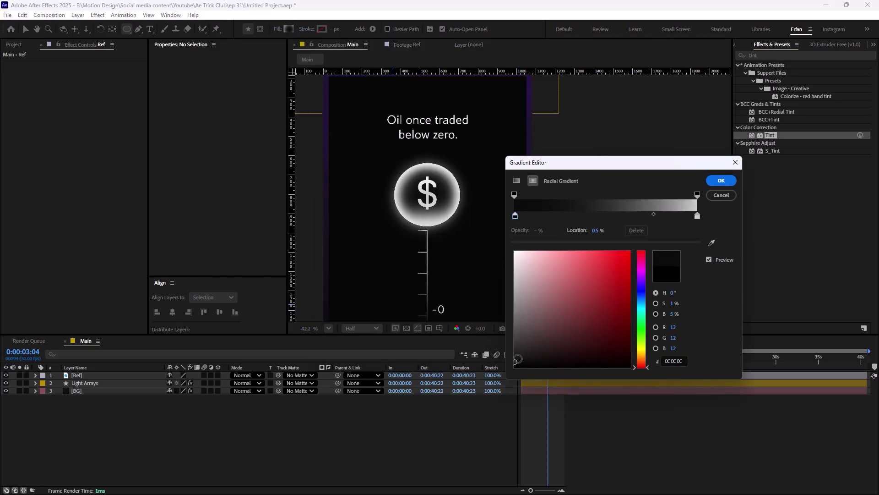
left_click(697, 215)
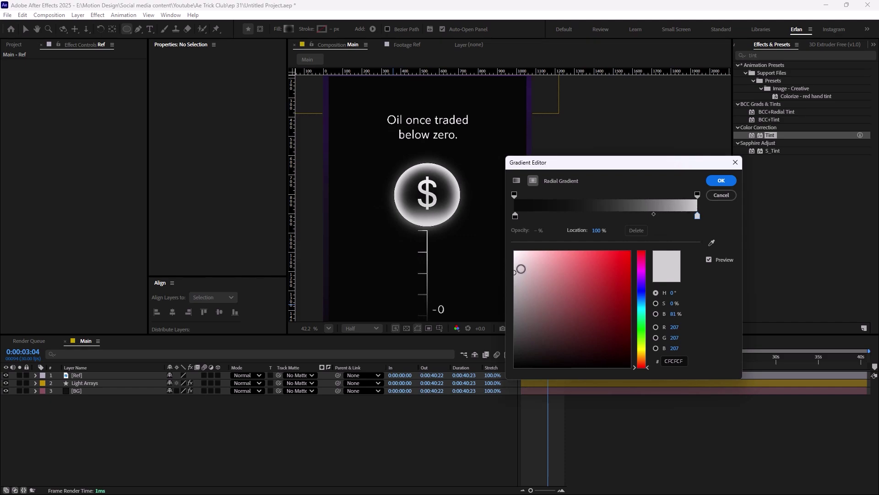
left_click(515, 273)
left_click(722, 183)
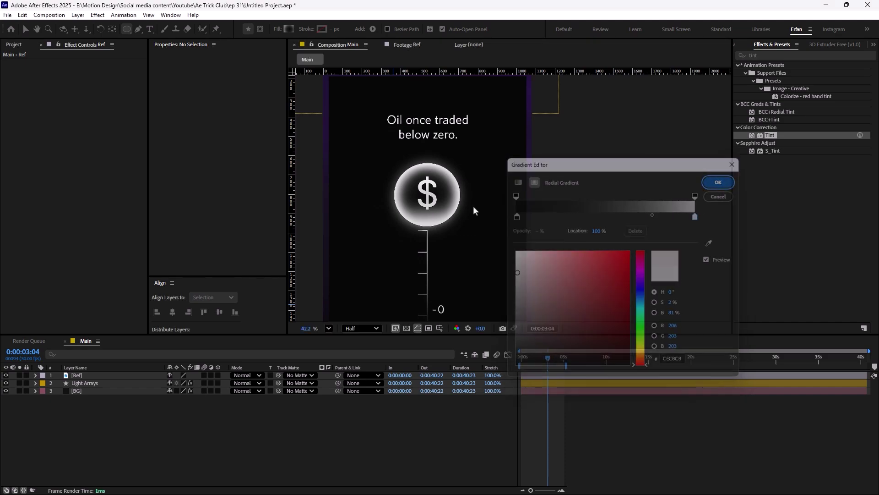
- Draw a circle about 341 px wide over the reference coin and extend its radial gradient to the circle's lower edge
left_click_drag(428, 197, 462, 206)
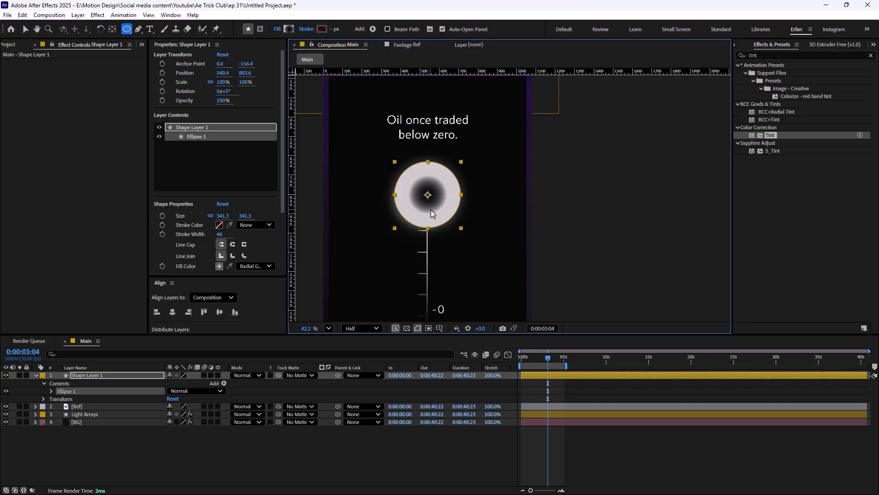
left_click(26, 29)
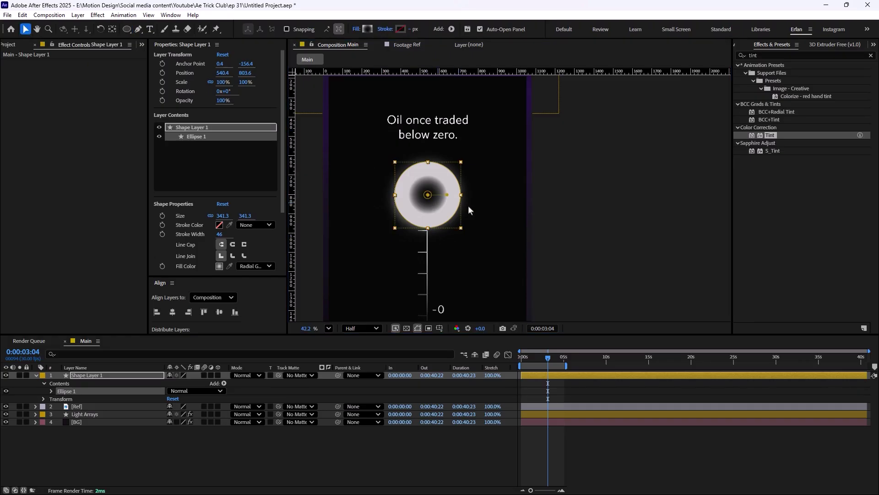
left_click_drag(448, 197, 431, 230)
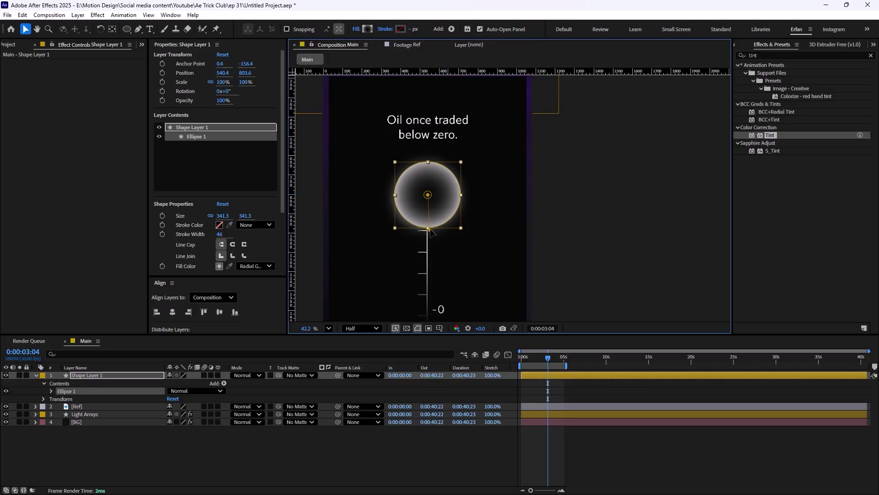
- Rename the new circle shape layer as Base
left_click(118, 373)
key("Return")
type("B")
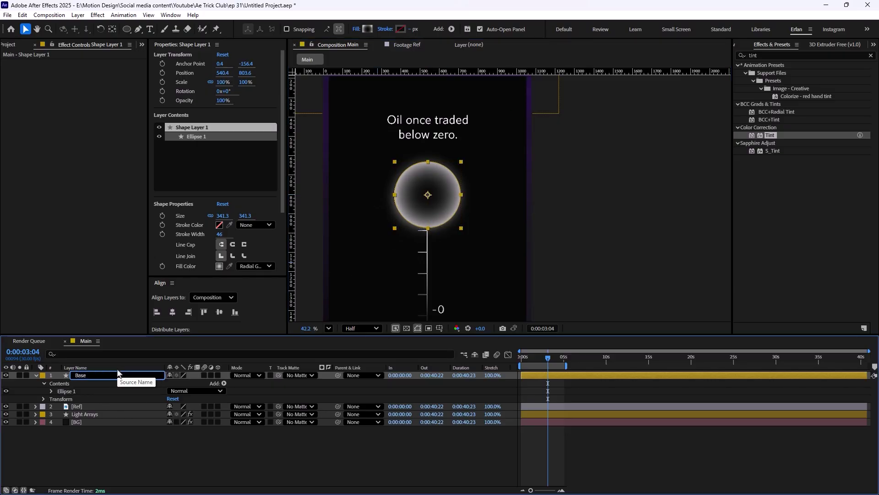
type("ase")
key("Return")
- Add Drop.png from the project assets to the composition, placed over the middle of the Base circle
left_click(19, 47)
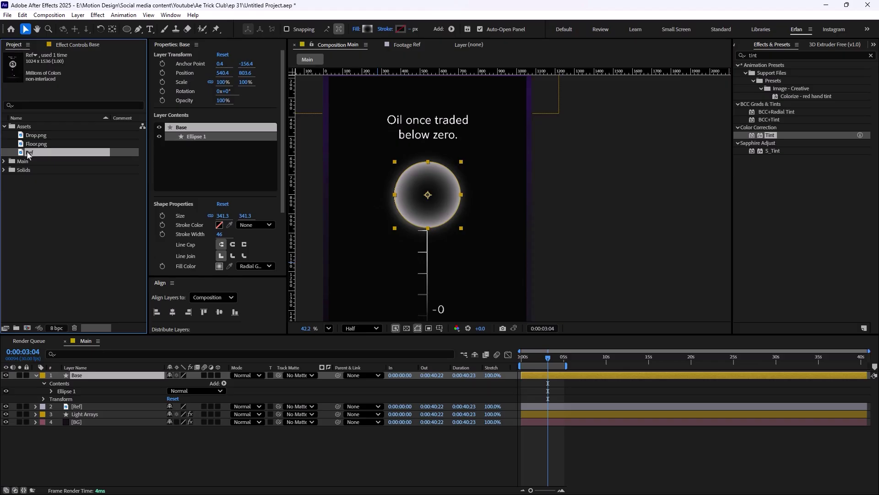
left_click(36, 136)
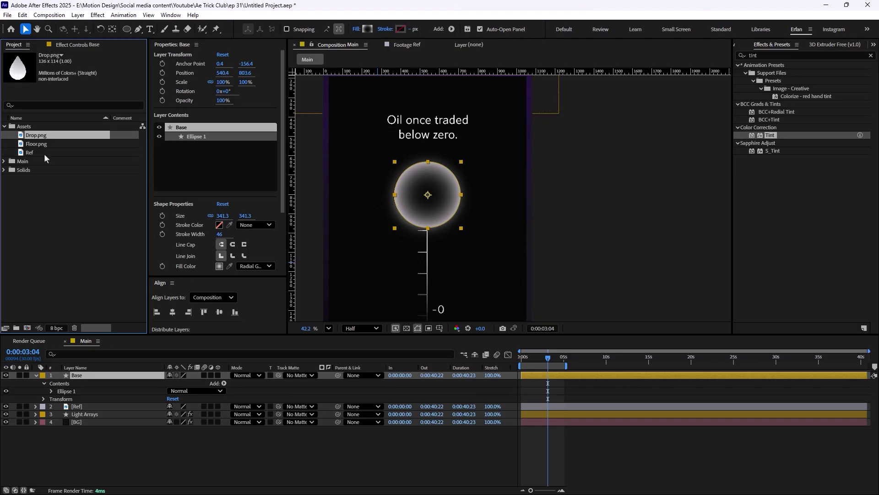
left_click_drag(37, 137, 429, 196)
scroll(429, 197, "up", 2)
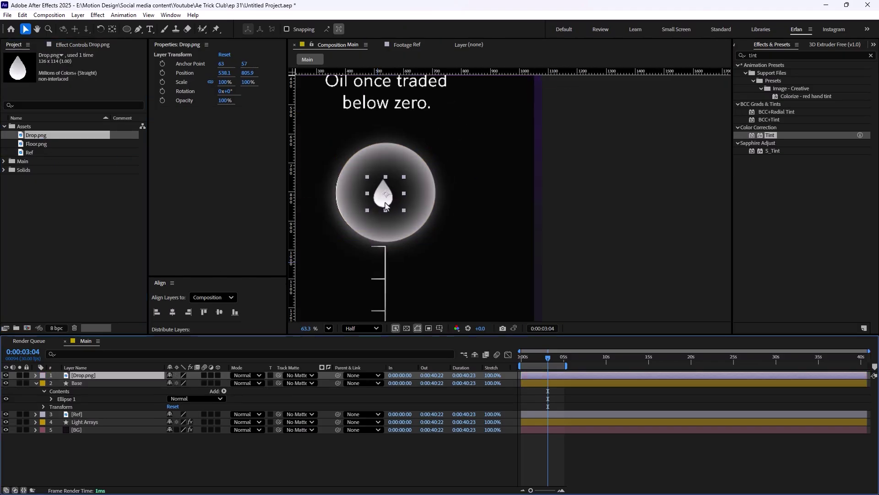
- Scale the Drop.png layer to 154% and reposition it in the middle of the circle
key("s")
left_click_drag(181, 384, 205, 384)
left_click(386, 205)
left_click_drag(386, 205, 390, 205)
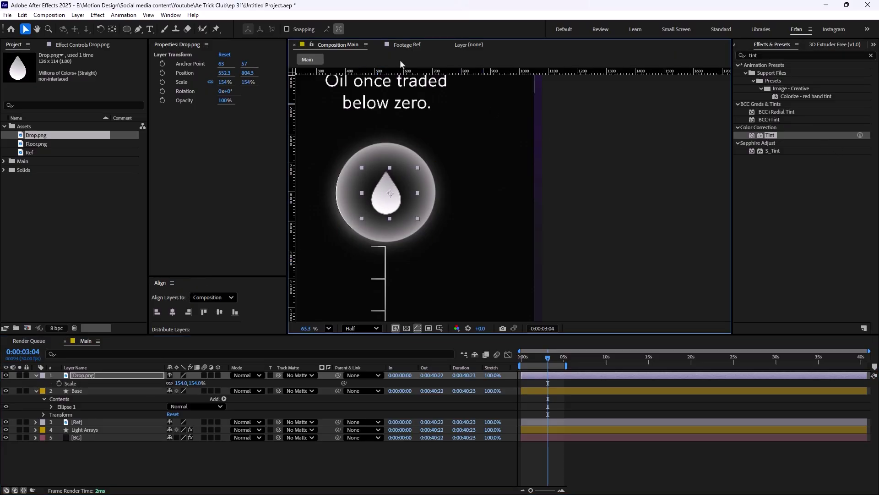
left_click(176, 16)
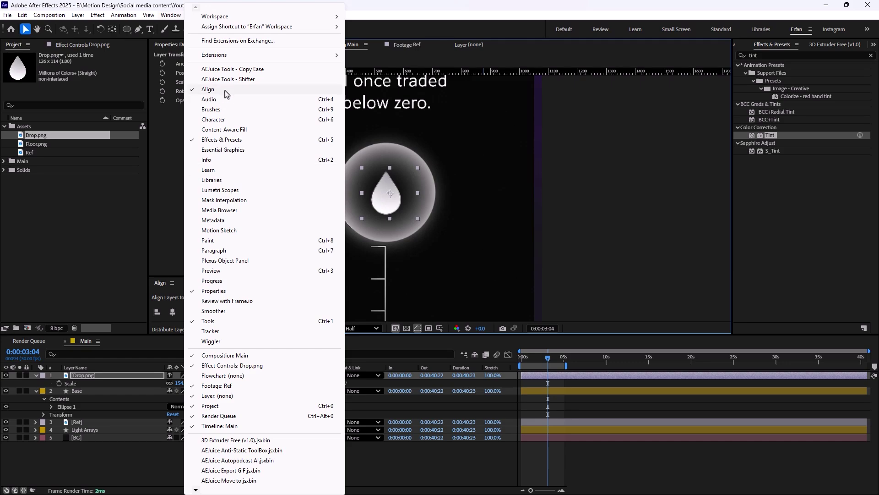
left_click(225, 90)
left_click(171, 15)
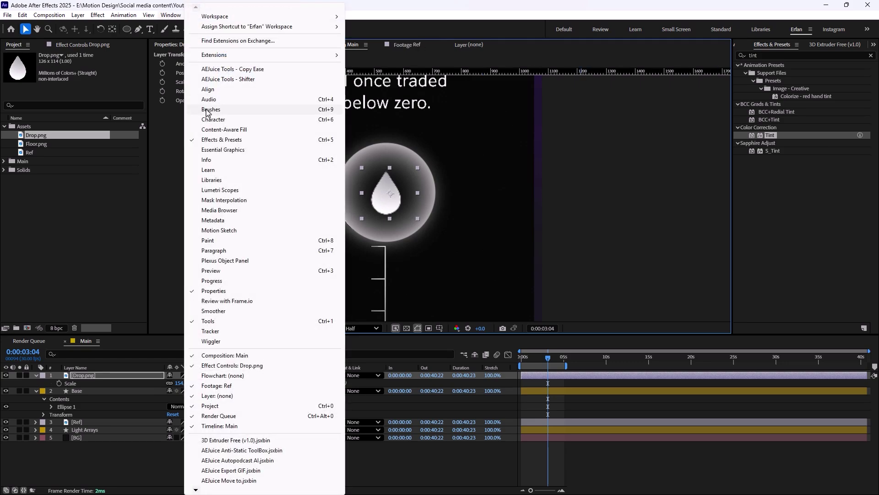
left_click(216, 90)
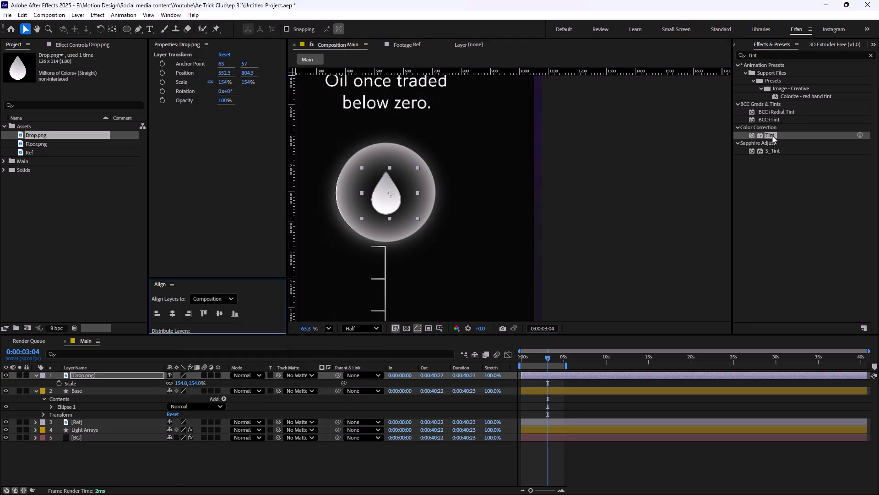
- Align the Drop.png layer to the composition's horizontal and vertical center, and center the Base layer vertically too
left_click(172, 314)
left_click(219, 314)
left_click(105, 391)
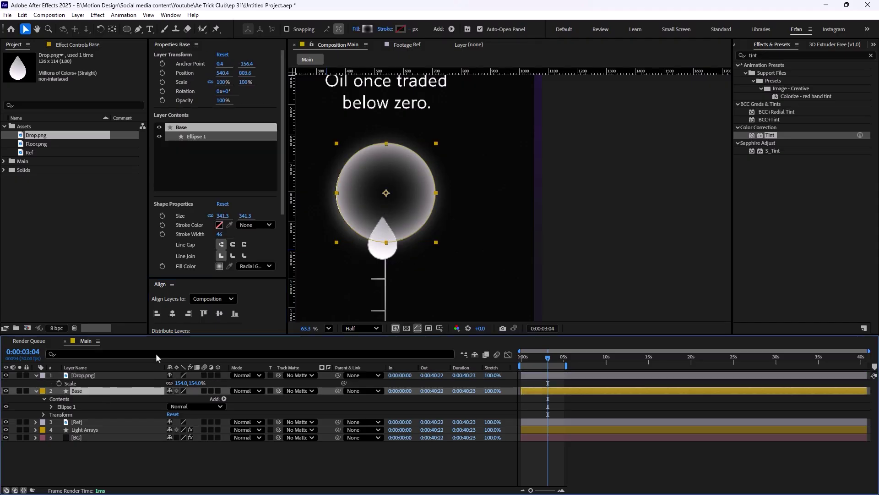
left_click(219, 314)
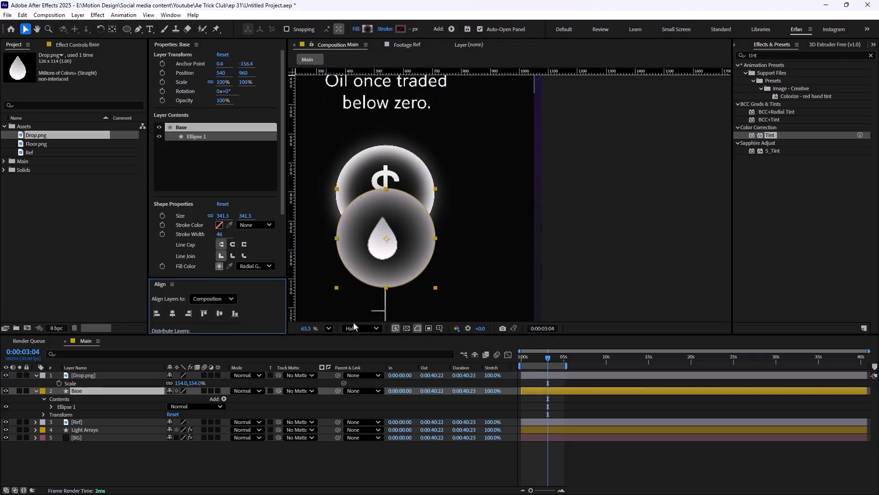
left_click(123, 469)
- Nudge the Base circle to about 528, 958 so that it is centered around the drop
scroll(407, 285, "down", 5)
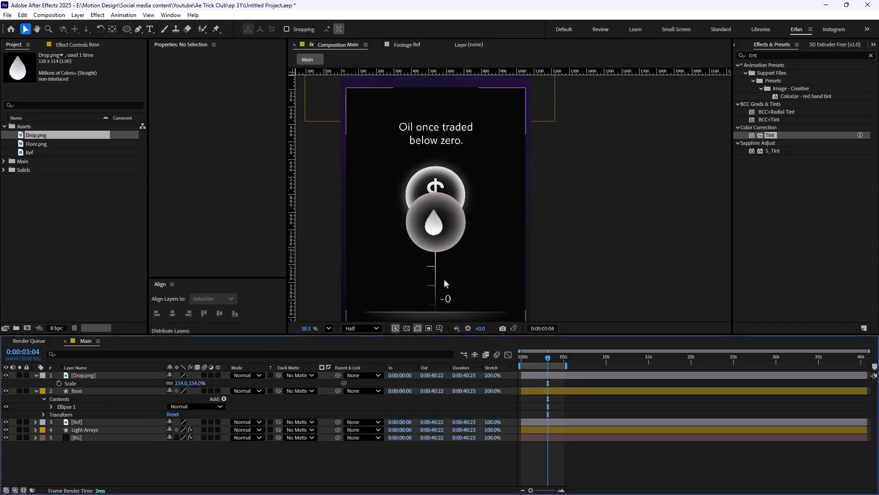
scroll(432, 247, "up", 1)
left_click(432, 247)
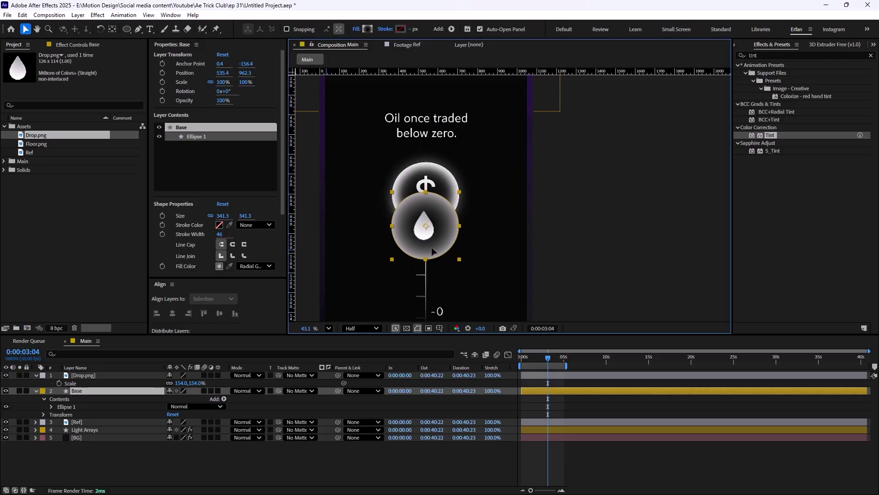
left_click_drag(430, 246, 430, 246)
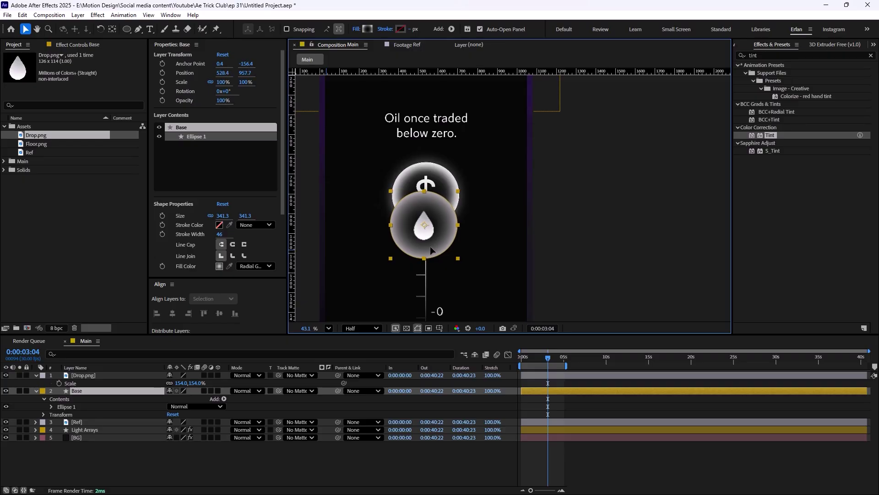
- Parent the Drop.png layer to the Base layer
left_click(129, 389)
key("Return")
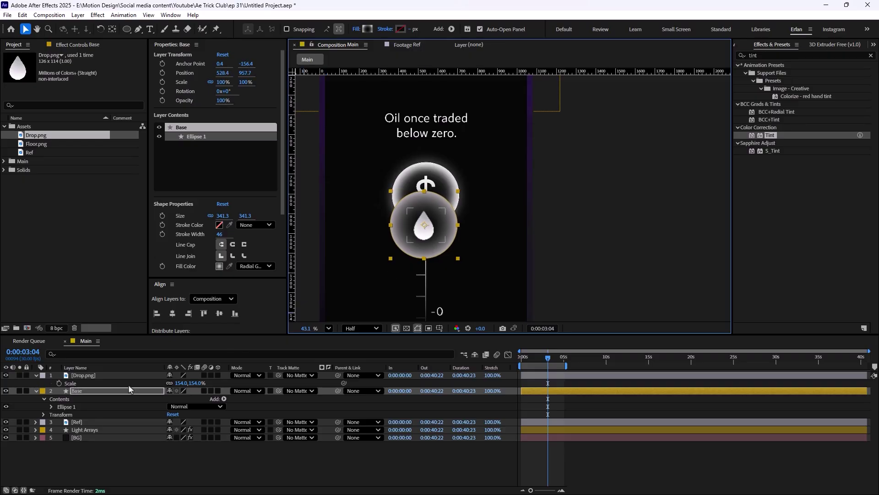
left_click(84, 379)
left_click_drag(338, 375, 76, 391)
- Move the Base circle up over the reference coin to about 538, 807, and collapse the Base and Drop.png layer properties
left_click(442, 240)
left_click_drag(444, 241, 443, 215)
left_click(76, 392)
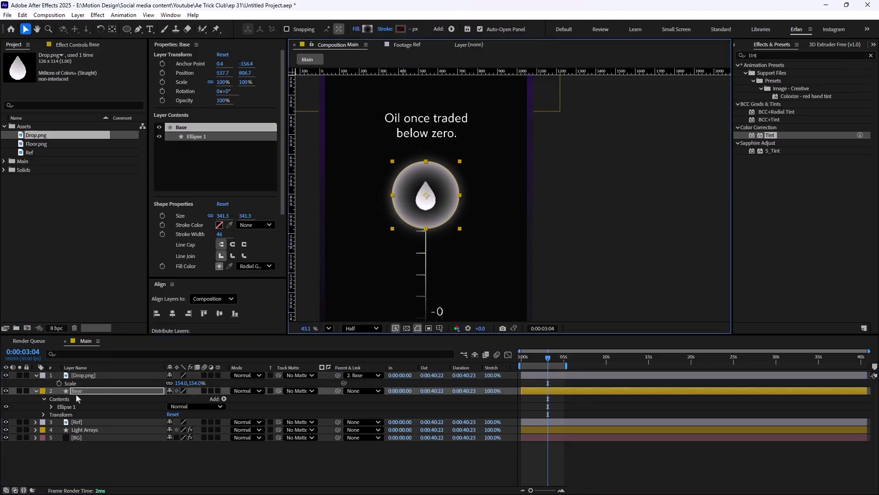
left_click(37, 391)
left_click(36, 376)
left_click(99, 424)
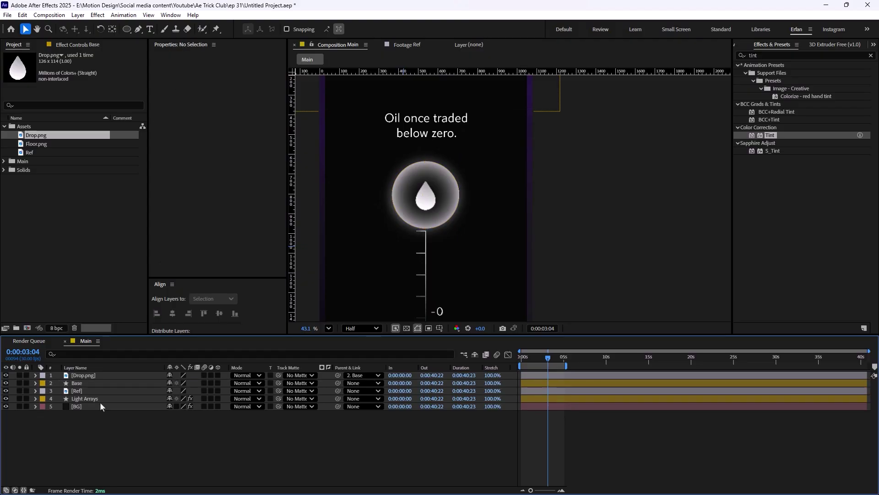
- Pre-compose the Drop.png and Base layers into a new composition named Oil, moving all attributes into it
left_click(89, 384)
left_click(87, 375, "ctrl")
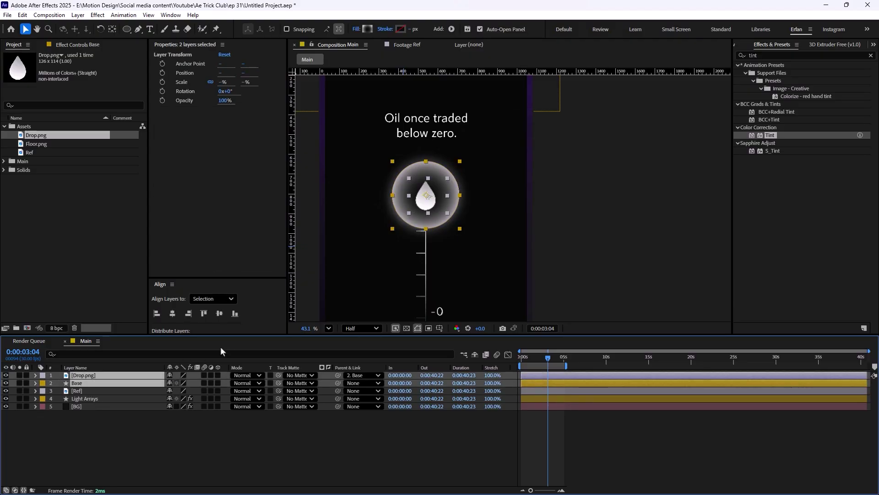
key("ctrl+shift+c")
type("Oil")
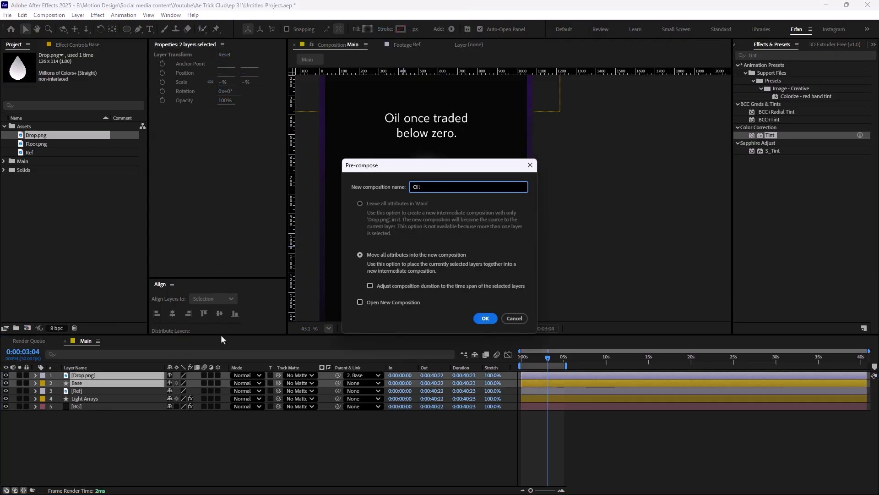
key("Return")
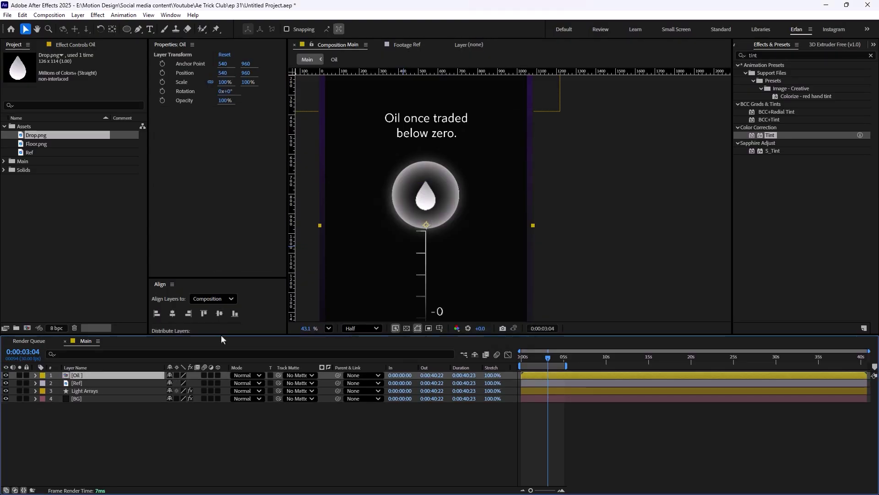
- Open the Oil composition and crop it to a region of interest drawn around the drop coin
double_click(76, 375)
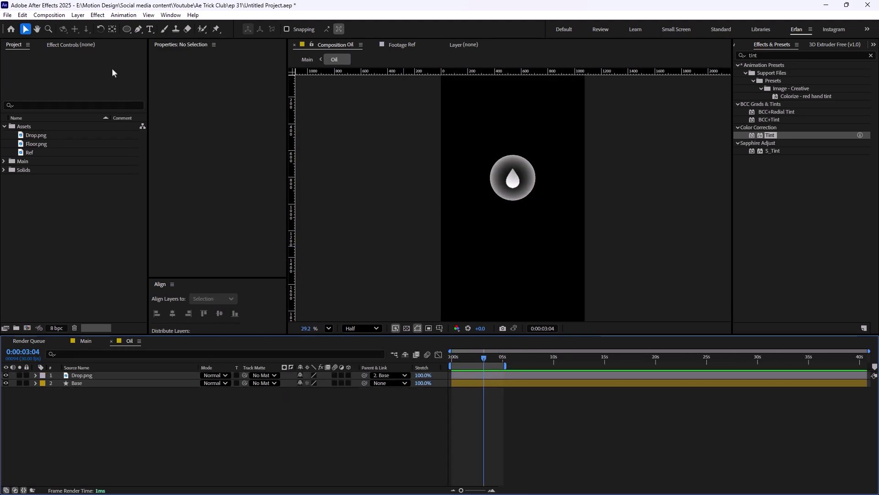
left_click(428, 329)
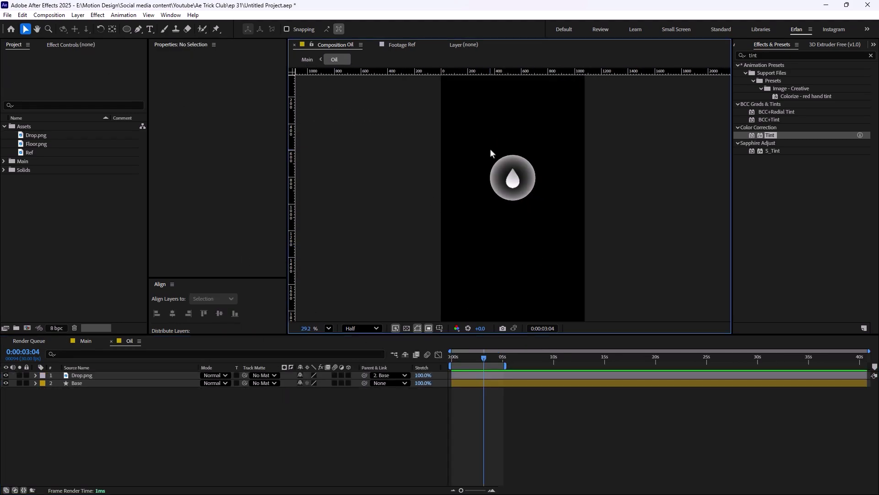
left_click_drag(478, 135, 548, 210)
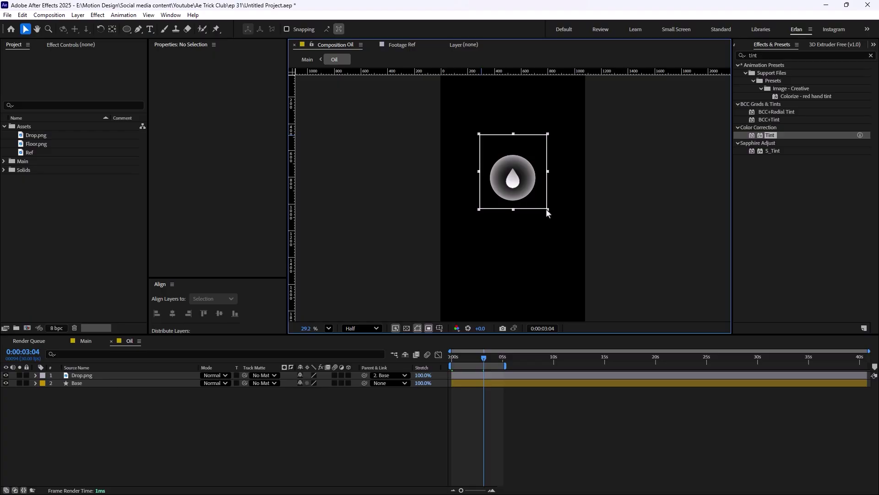
left_click(49, 15)
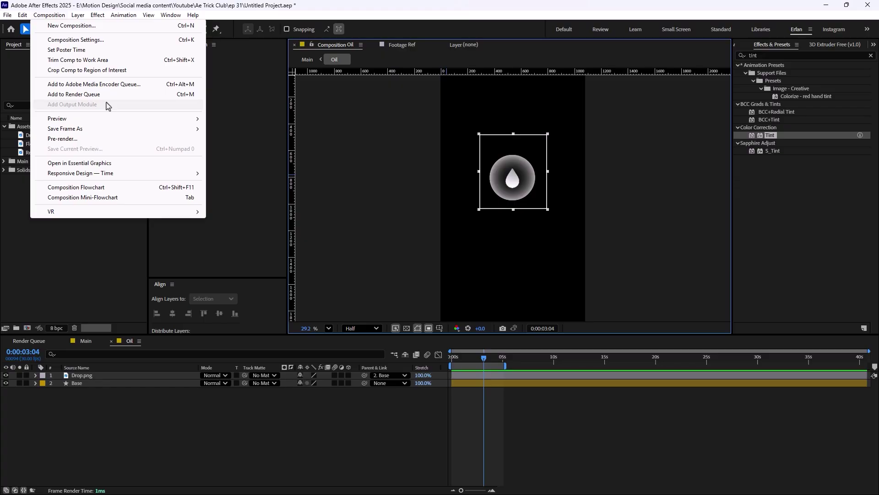
left_click(95, 71)
- Move the Base circle up slightly to center the drop coin vertically in the cropped Oil composition
key("ctrl+a")
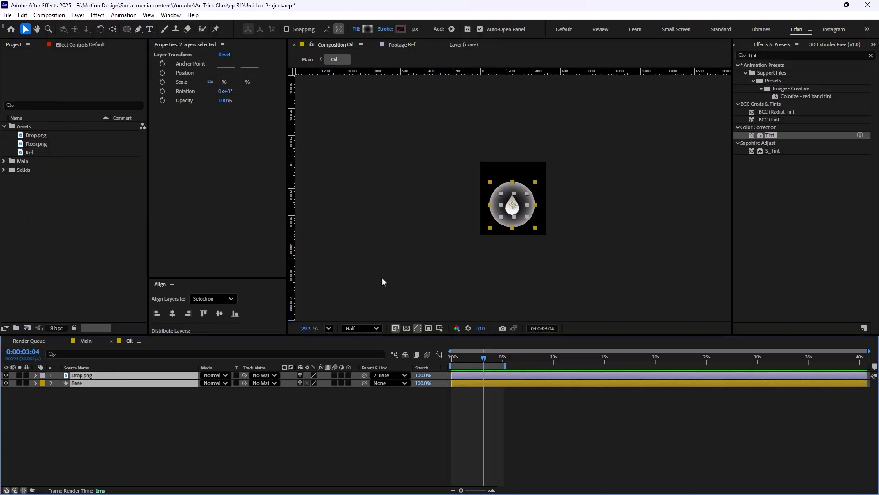
left_click(191, 444)
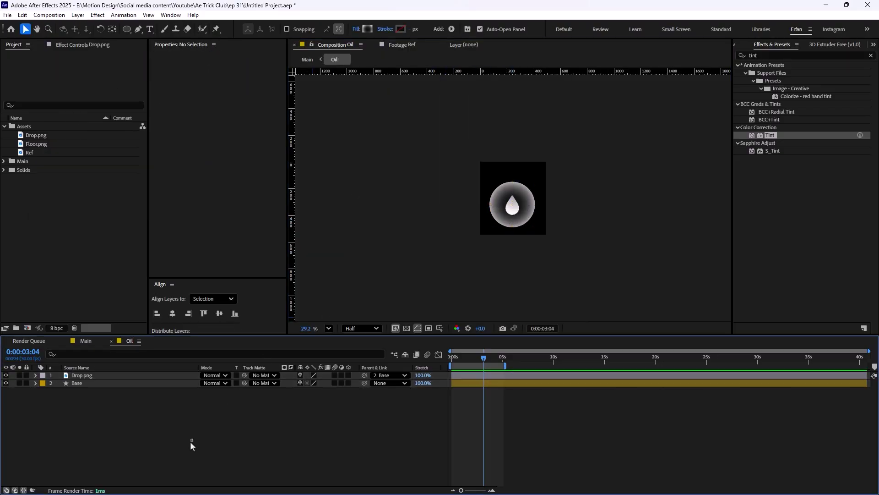
left_click(78, 383)
left_click_drag(525, 221, 525, 215)
left_click(451, 270)
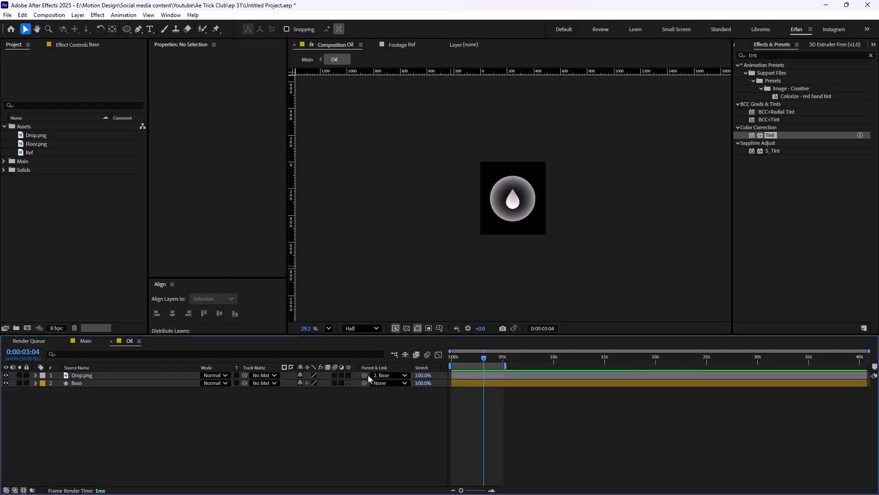
- With no layer selected, choose the Ellipse tool and set its fill to a solid light blue, 289FF3
scroll(534, 249, "up", 3)
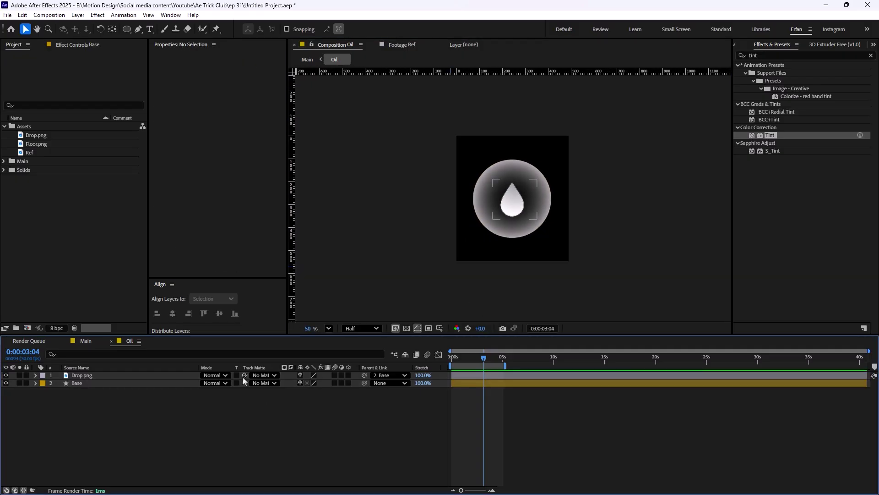
scroll(525, 221, "down", 1)
left_click(127, 29)
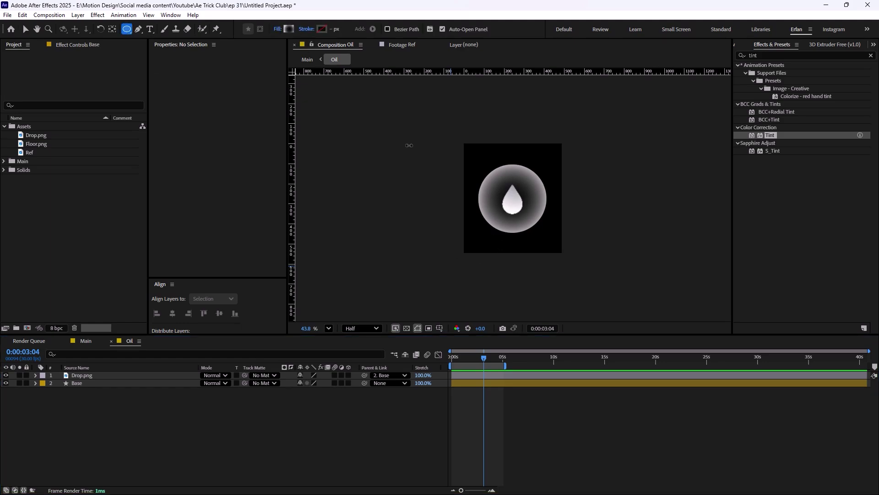
left_click(277, 29)
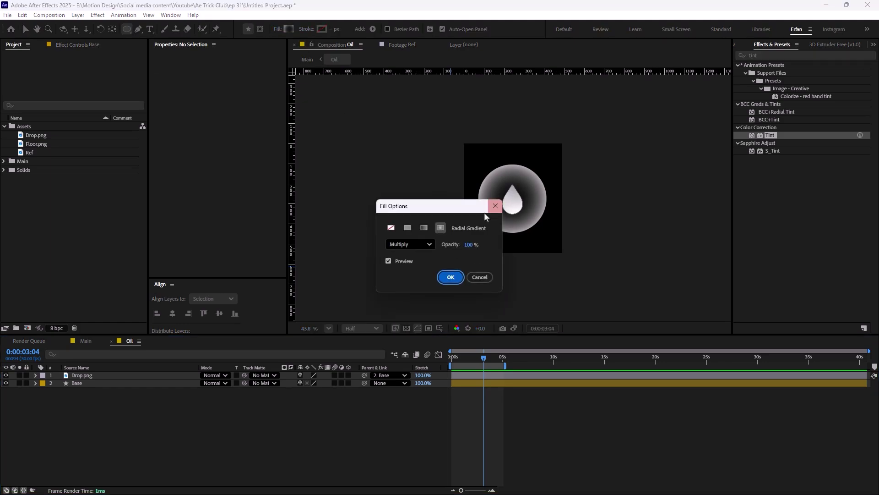
left_click(450, 277)
left_click(289, 29)
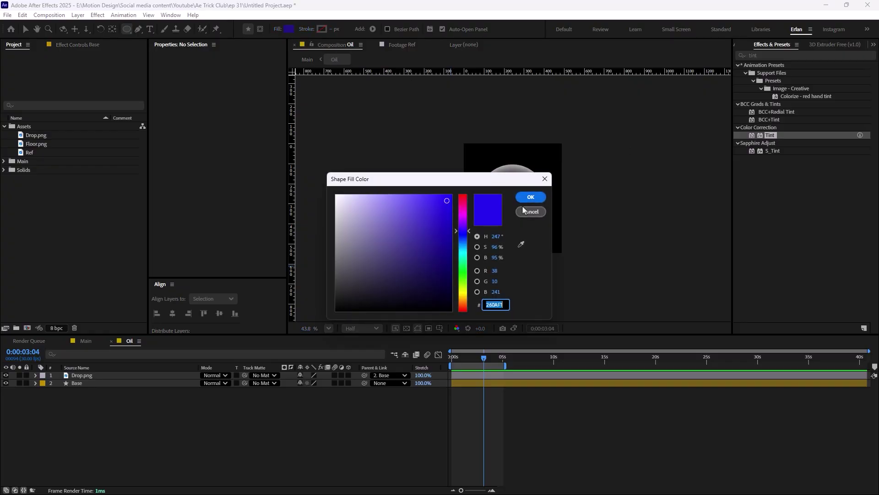
left_click_drag(463, 247, 463, 244)
left_click(432, 201)
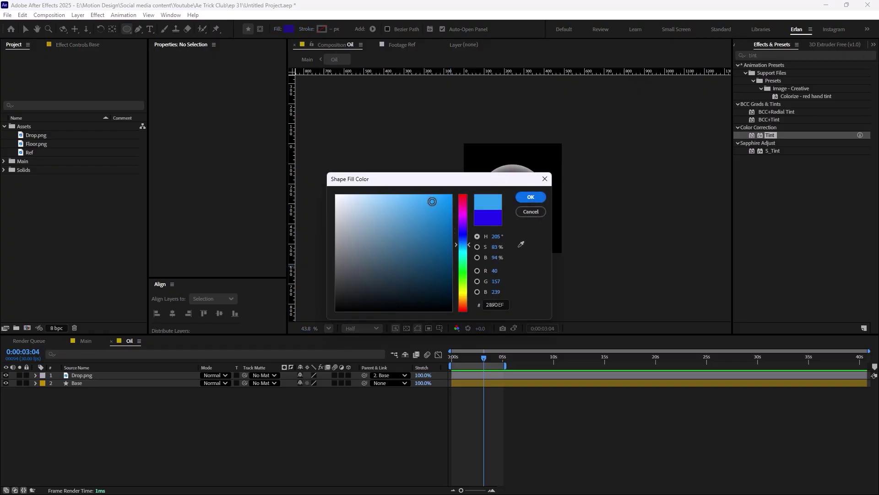
left_click(531, 196)
- Draw a blue circle about 286 px wide over the lower part of the coin with a centered anchor point, naming its layer Shade
left_click_drag(484, 182, 541, 232)
key("ctrl+alt+Home")
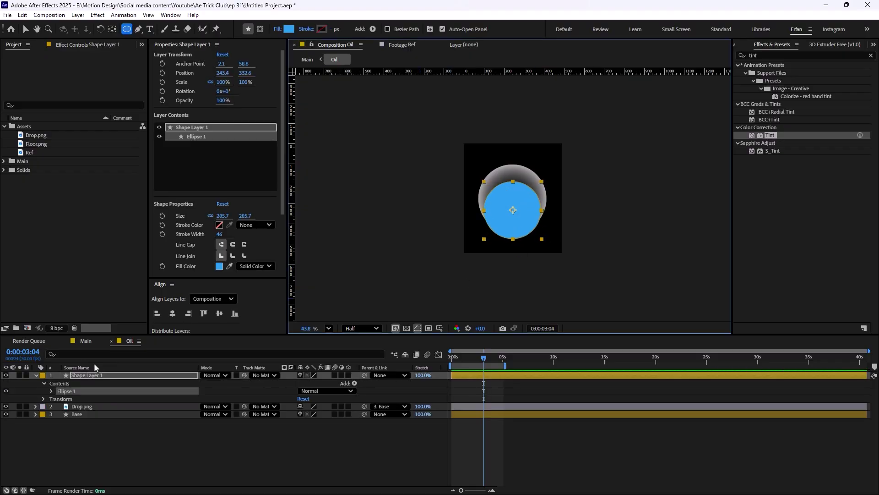
left_click(83, 375)
key("Return")
type("Shade")
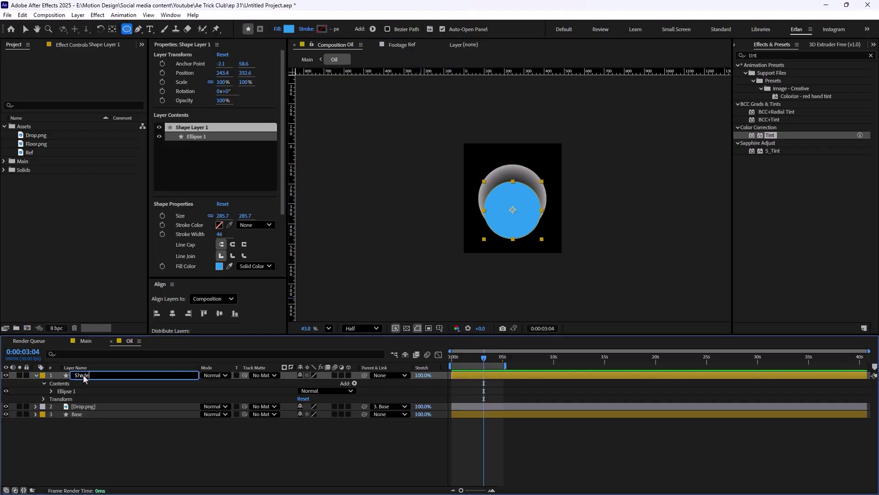
key("Return")
- Collapse the Shade layer and set the Base layer as its track matte
left_click(37, 375)
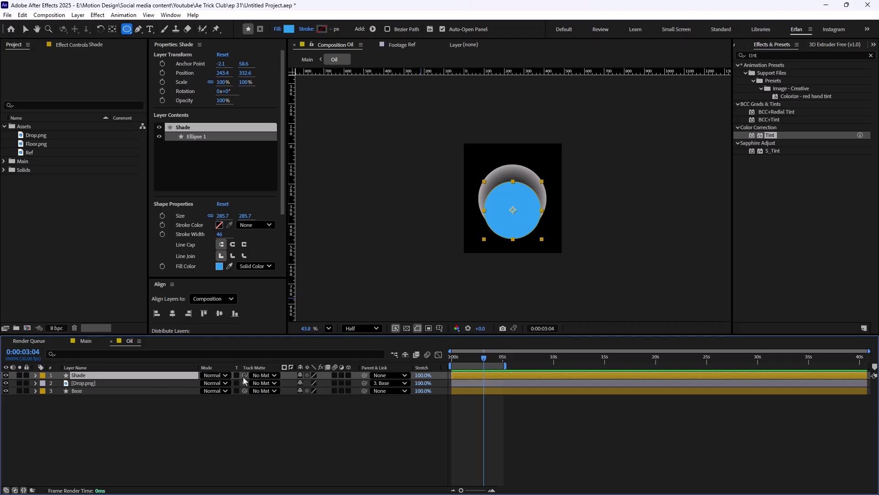
left_click_drag(245, 375, 118, 398)
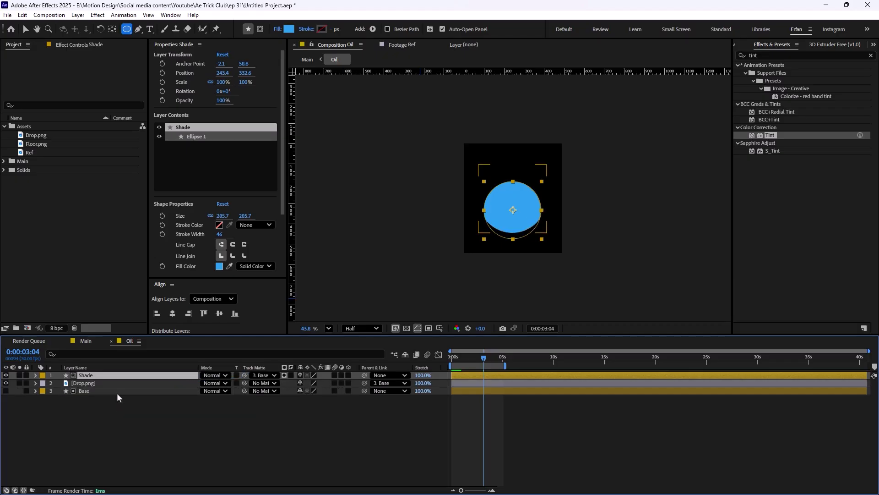
- Make the Base layer visible again and blur the Shade layer using Fast Box Blur with a radius of 51
left_click(128, 426)
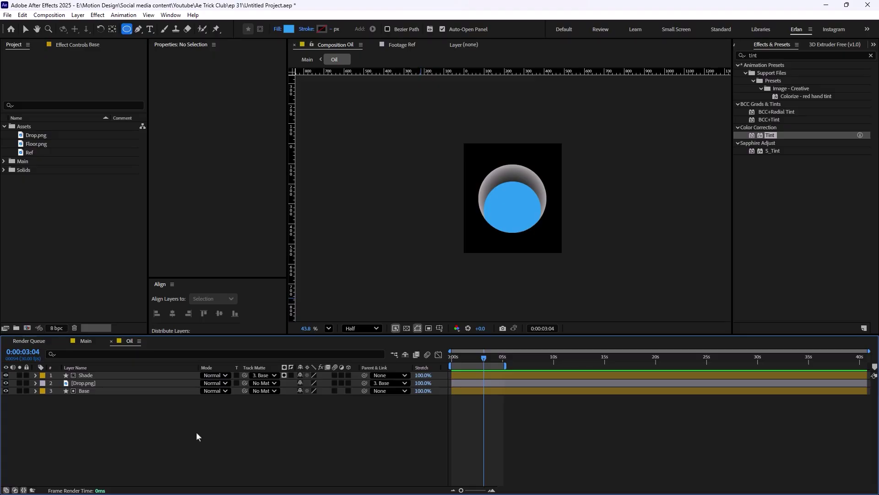
left_click(104, 375)
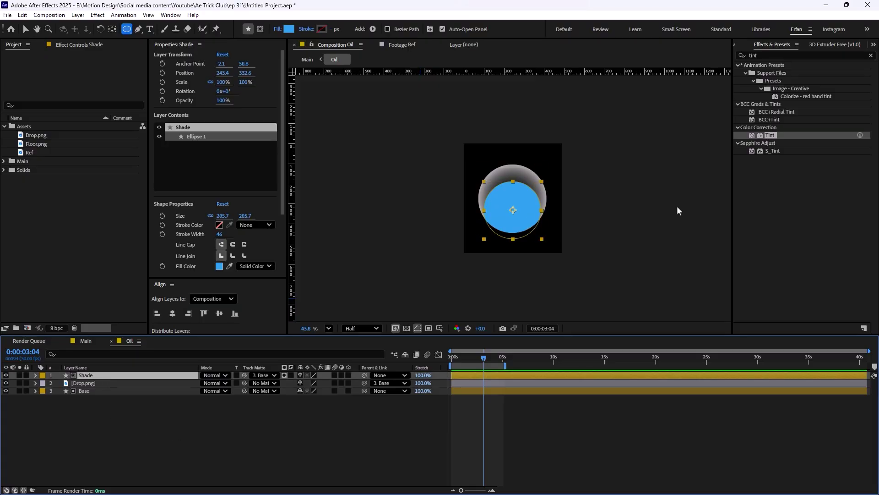
left_click(760, 55)
type("fast")
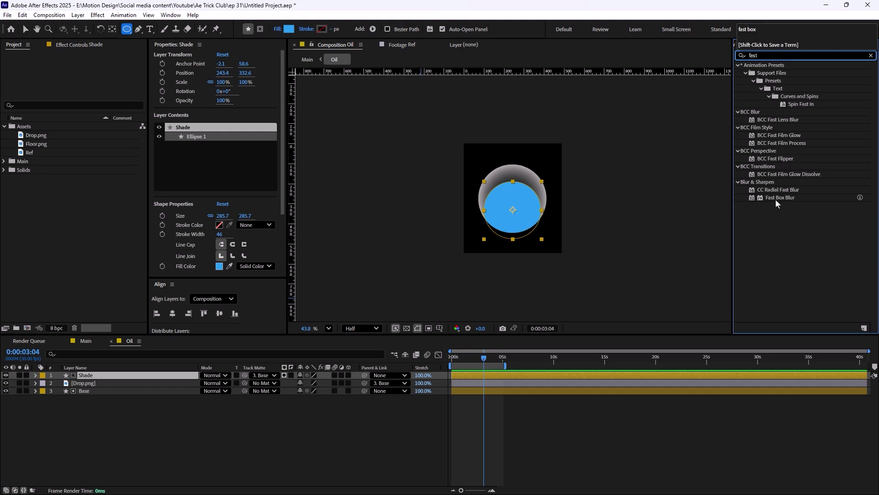
left_click_drag(776, 199, 108, 376)
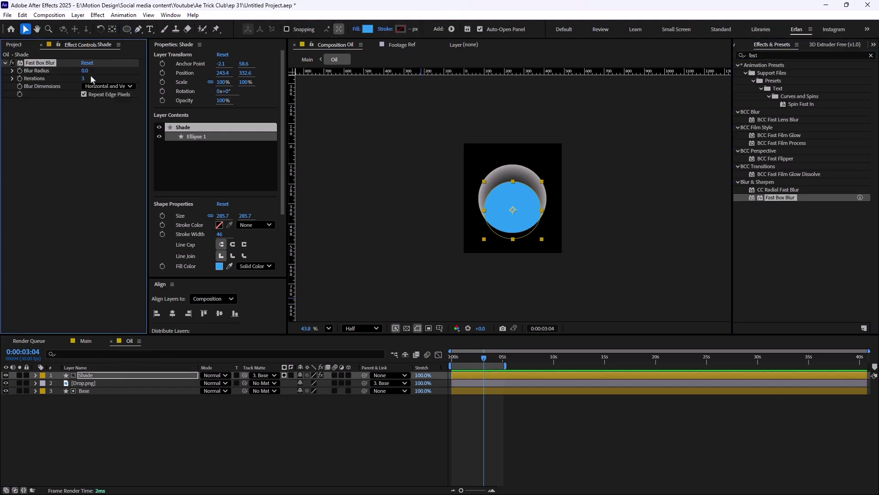
left_click_drag(84, 73, 101, 73)
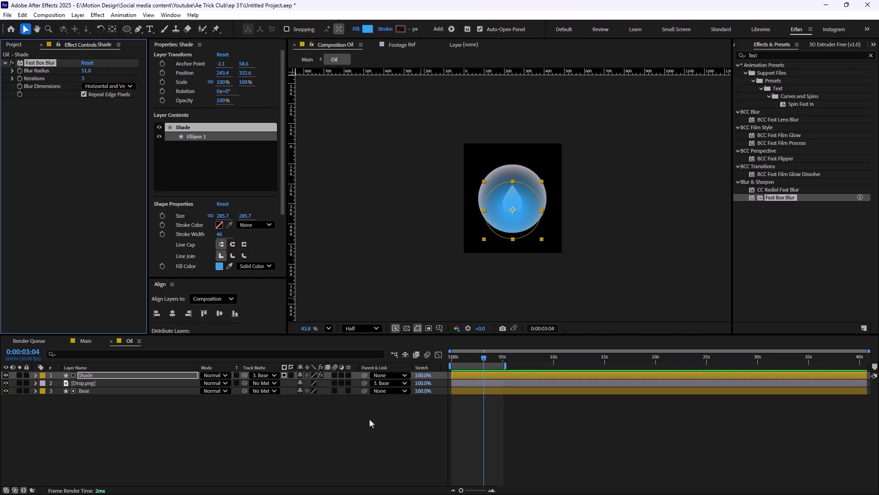
left_click(255, 414)
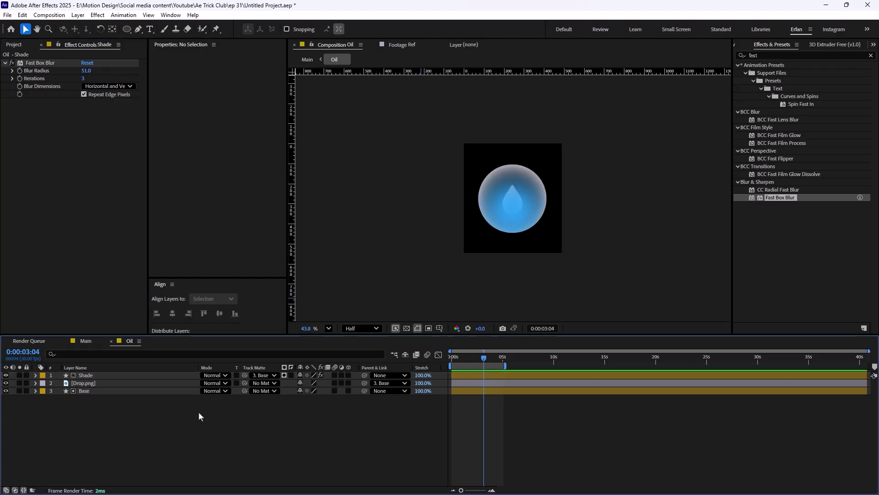
- Set the Shade layer's blending mode to Classic Color Dodge
left_click(213, 376)
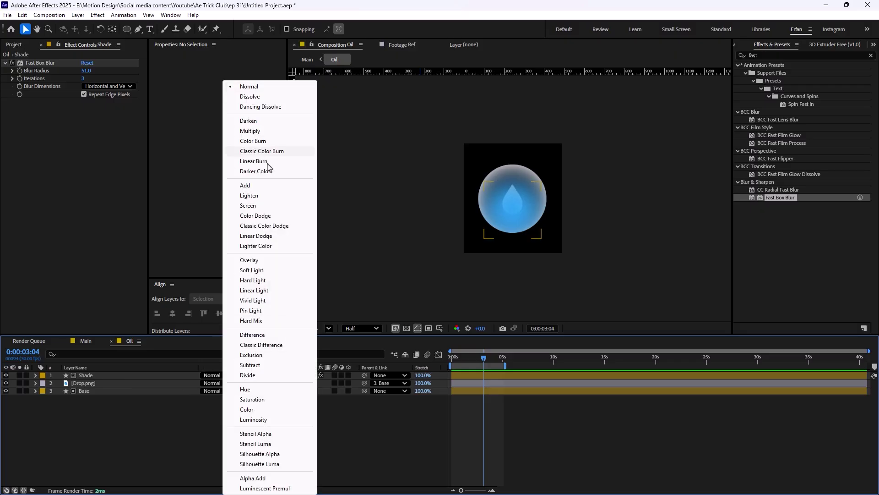
left_click(264, 226)
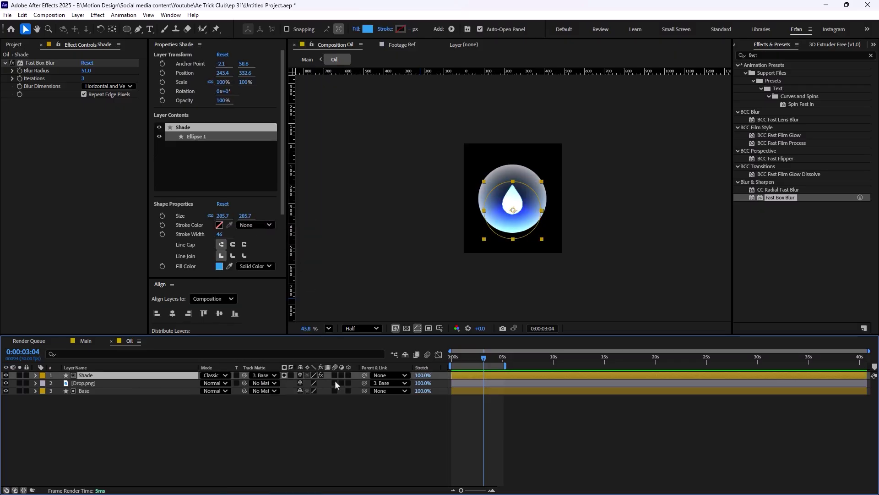
left_click(282, 413)
scroll(563, 272, "up", 1)
- Shift the Shade circle's fill color to a deeper violet-blue, 2840F3
left_click(87, 375)
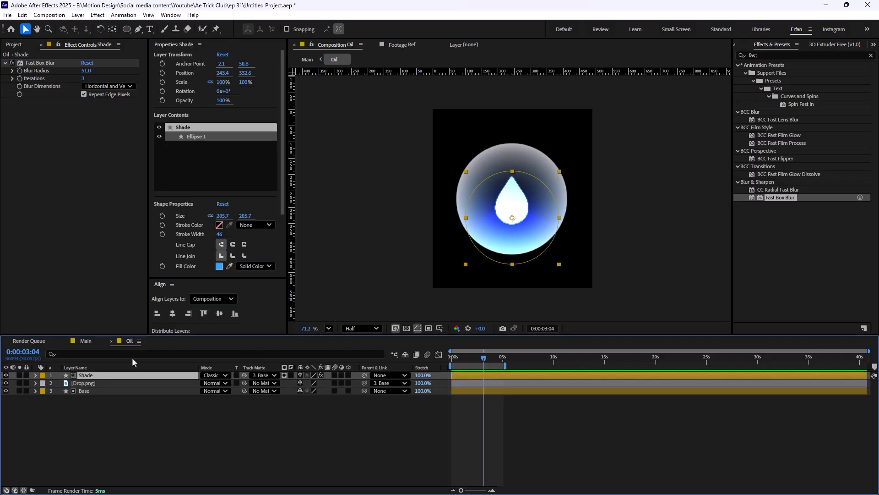
left_click(367, 28)
left_click_drag(458, 180, 323, 185)
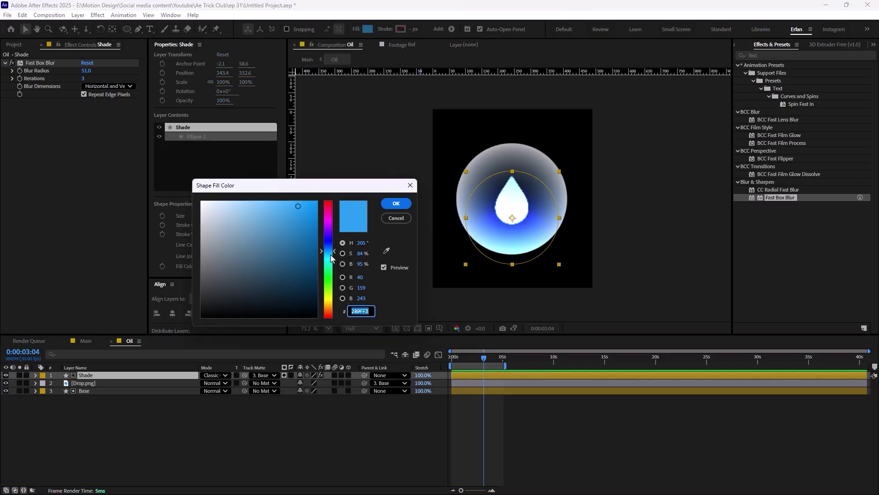
left_click(329, 235)
left_click_drag(330, 235, 330, 243)
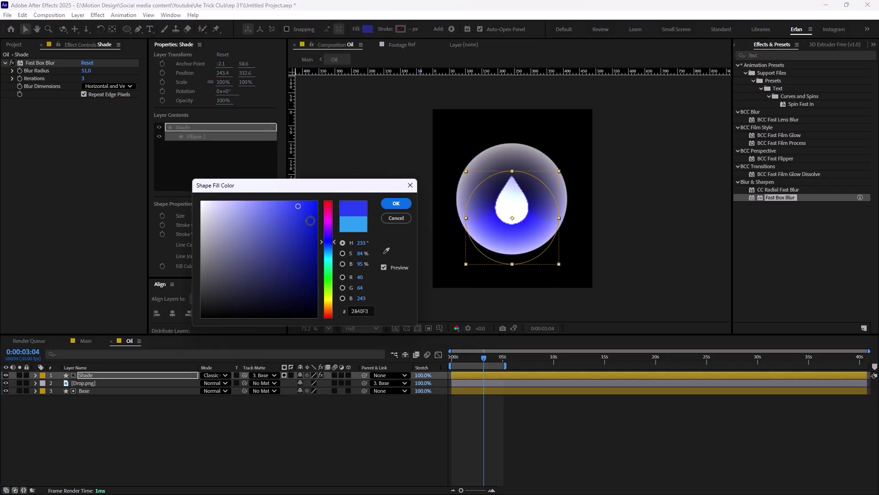
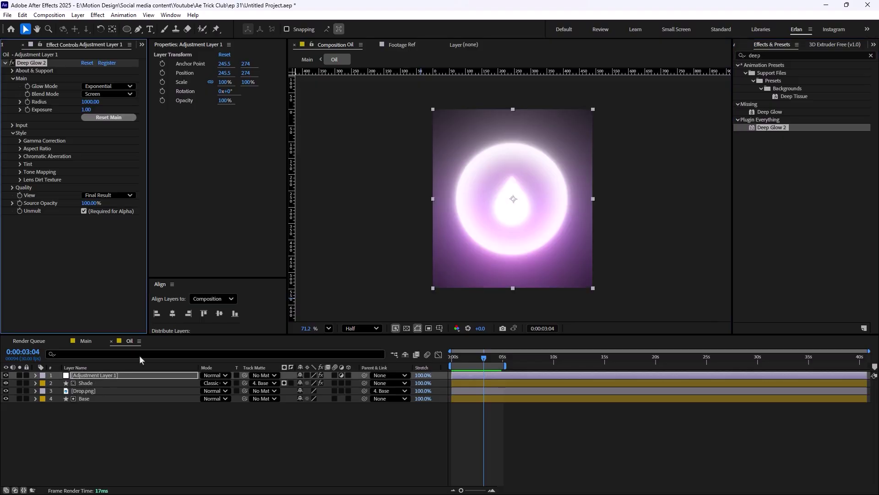
- Set the adjustment layer's Deep Glow 2 exposure to 0.10 and its threshold to 94%
left_click(88, 110)
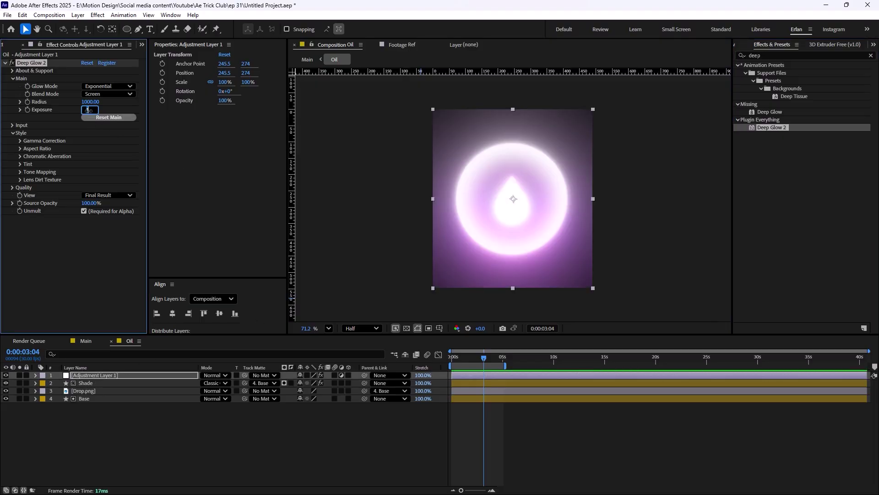
type("0.1")
key("Return")
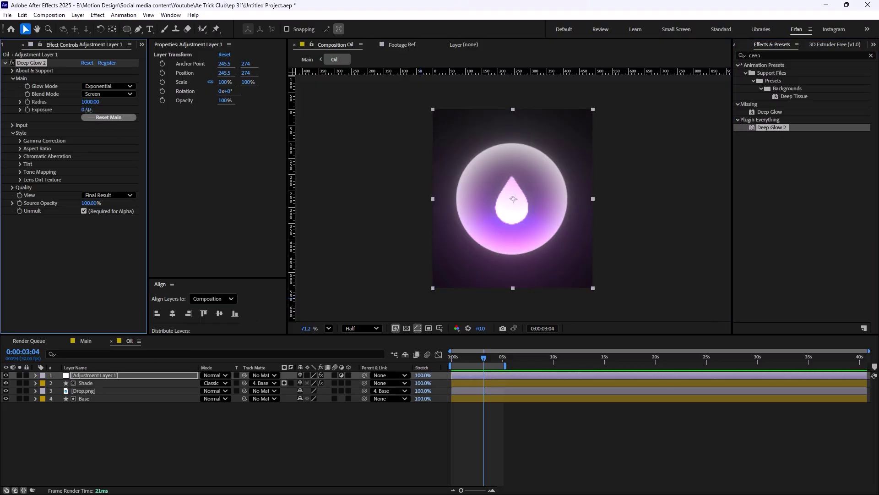
left_click(12, 126)
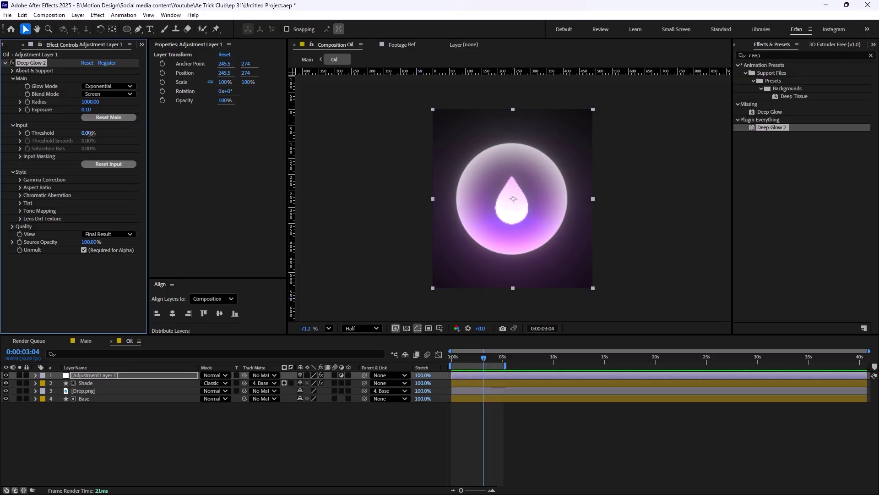
left_click_drag(88, 134, 138, 141)
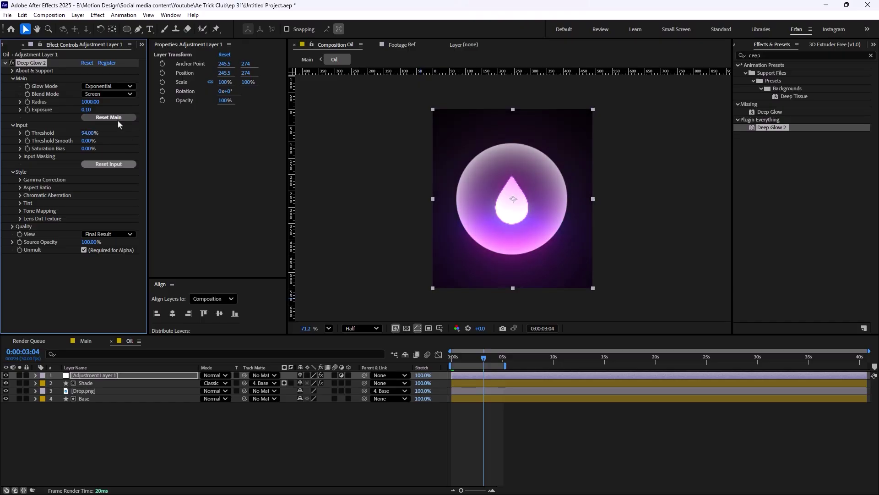
- Reduce the Deep Glow 2 radius to 447 and preview the Oil composition at Full resolution
left_click(90, 101)
type("500")
key("Return")
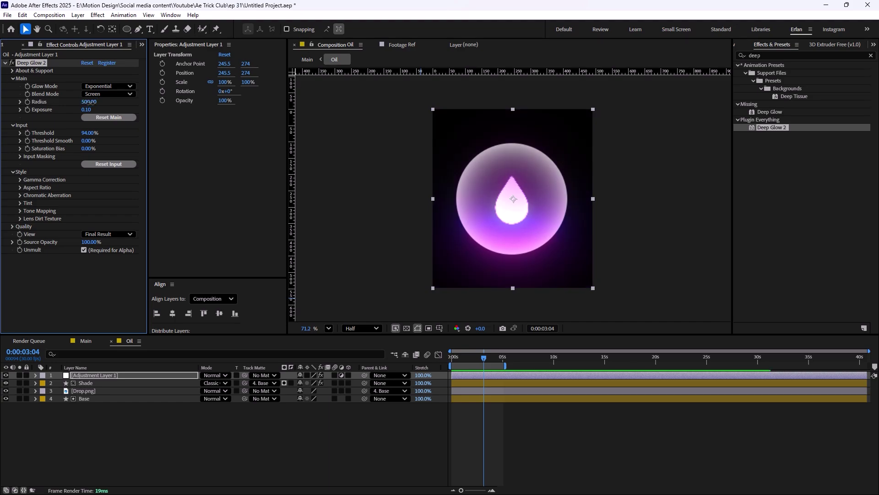
left_click_drag(90, 102, 74, 105)
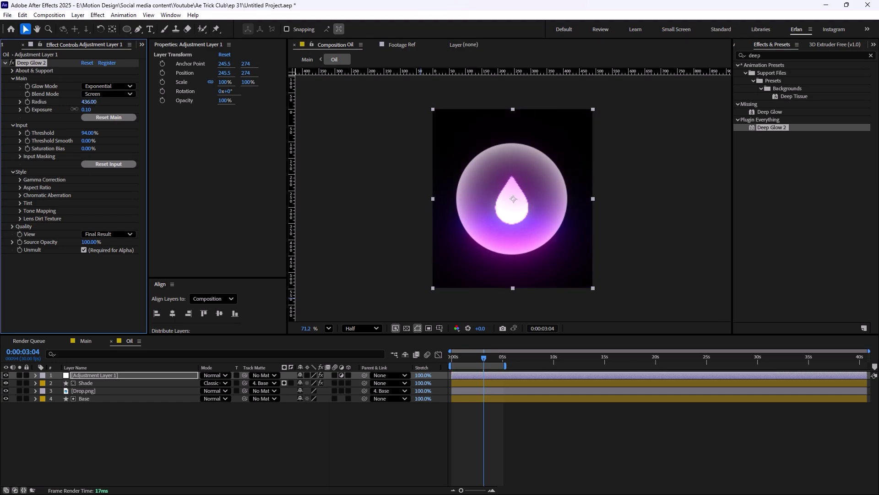
left_click(362, 328)
left_click(359, 358)
left_click(375, 419)
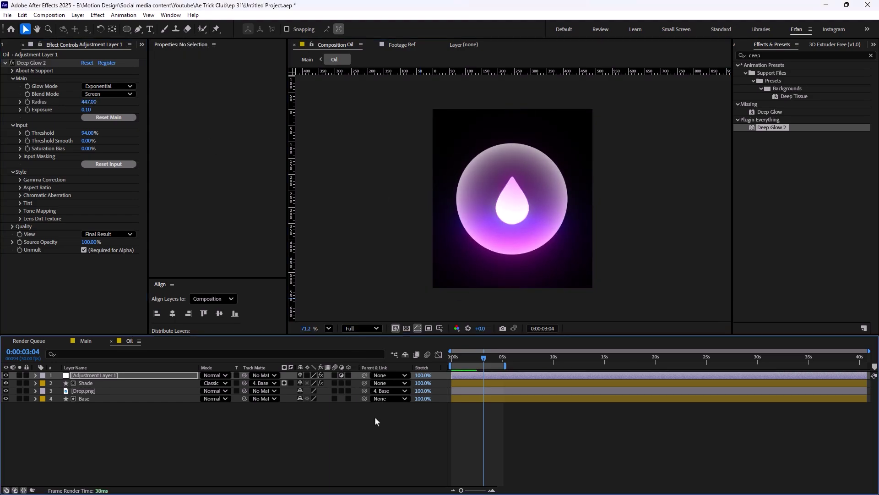
- Compare the oil coin with Deep Glow 2 turned off and on
scroll(547, 198, "down", 3)
left_click(13, 64)
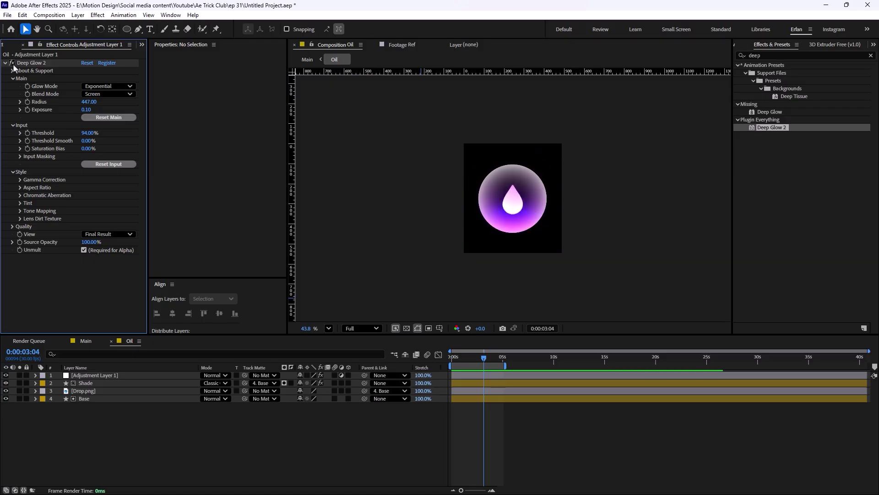
left_click(272, 431)
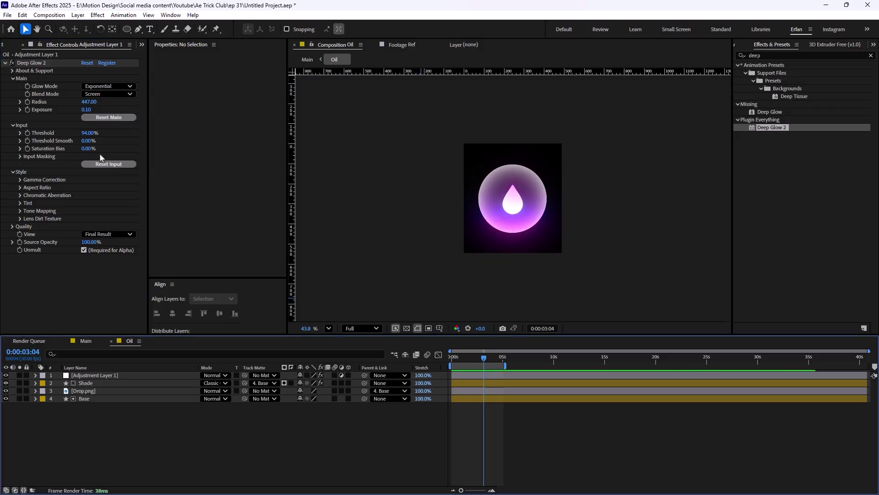
- Try the standard Glow effect with radius 382 and intensity 0.4 in place of Deep Glow 2, and delete it
left_click(40, 62)
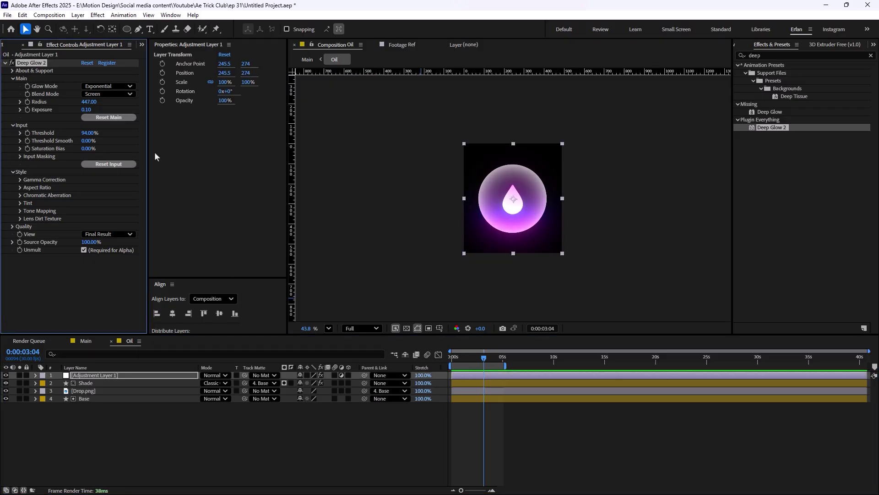
left_click(12, 63)
left_click(787, 55)
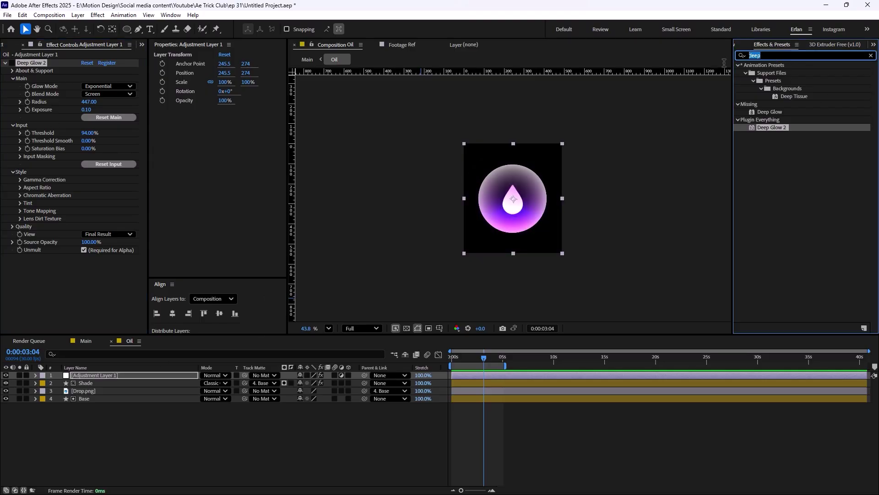
type("glow")
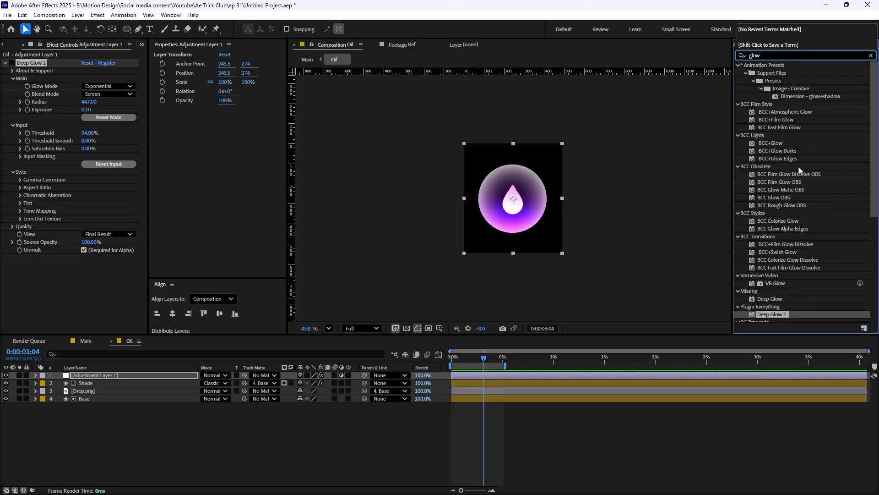
scroll(814, 279, "down", 8)
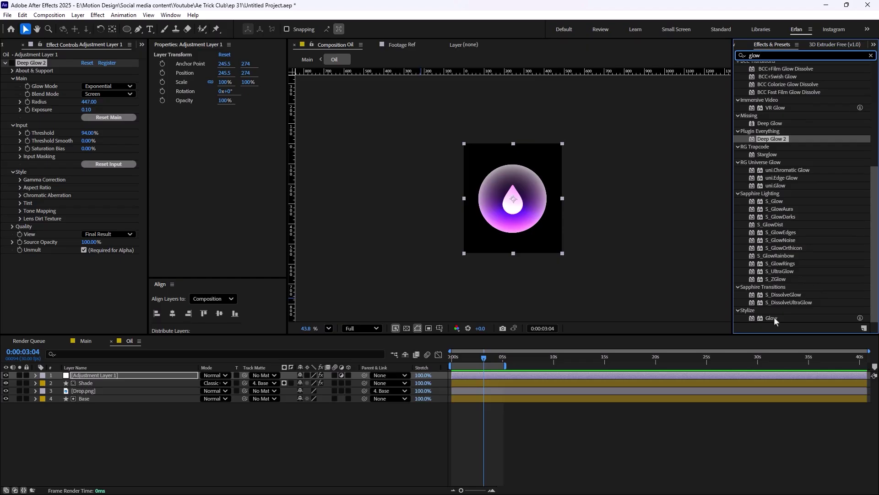
left_click_drag(774, 317, 101, 380)
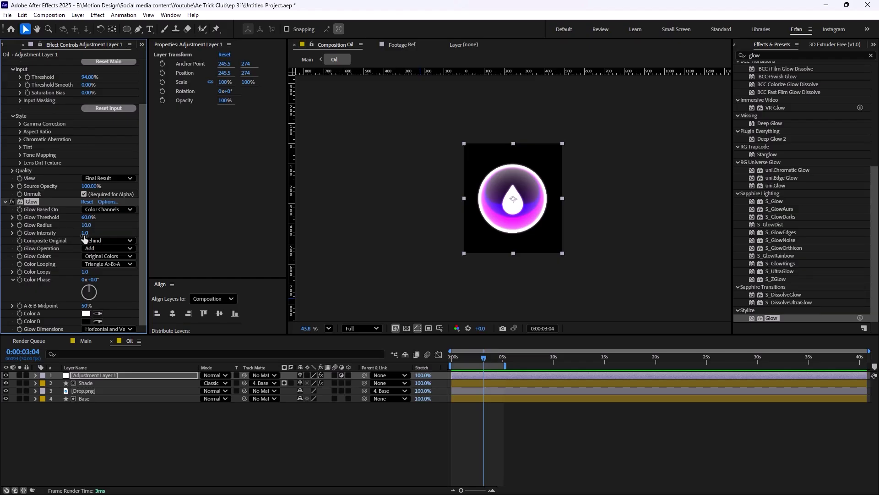
left_click_drag(86, 234, 258, 230)
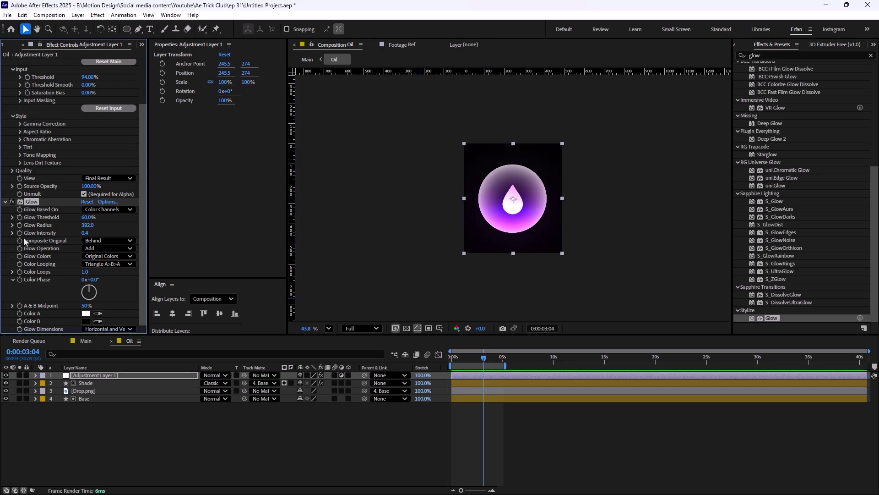
scroll(20, 140, "up", 3)
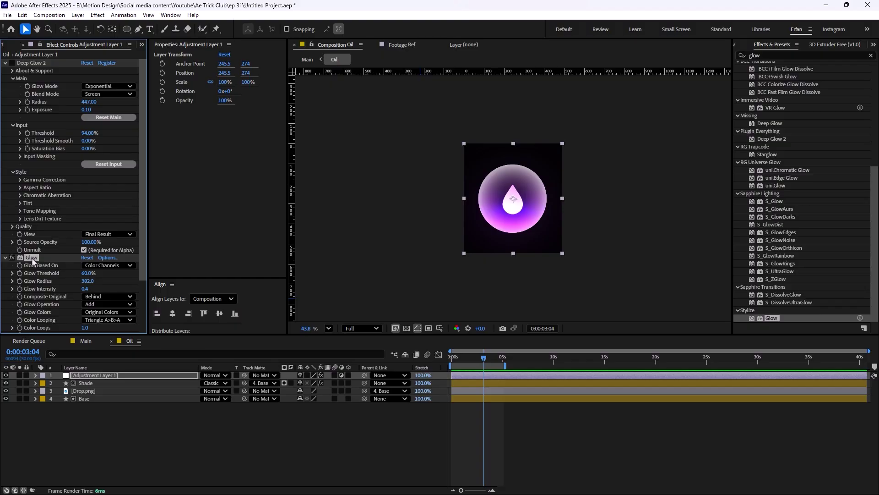
key("Delete")
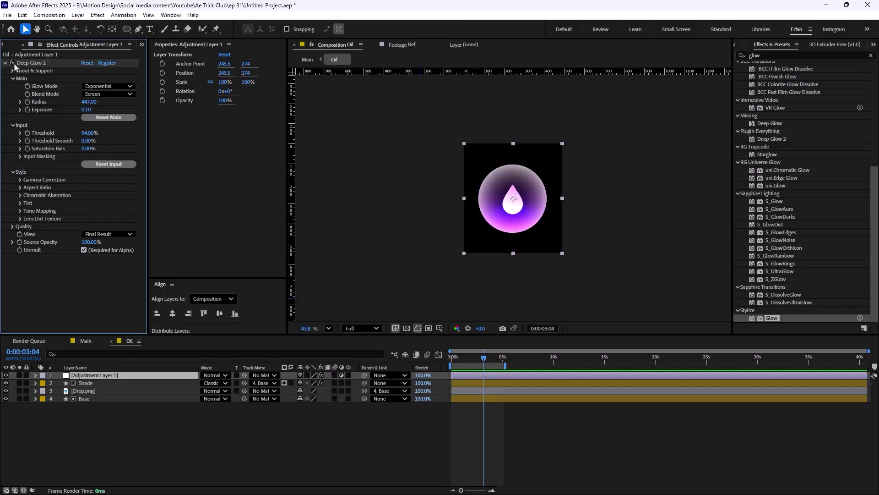
- Examine the edges of the oil coin's glow in the Main composition
left_click(86, 341)
left_click_drag(431, 241, 428, 207)
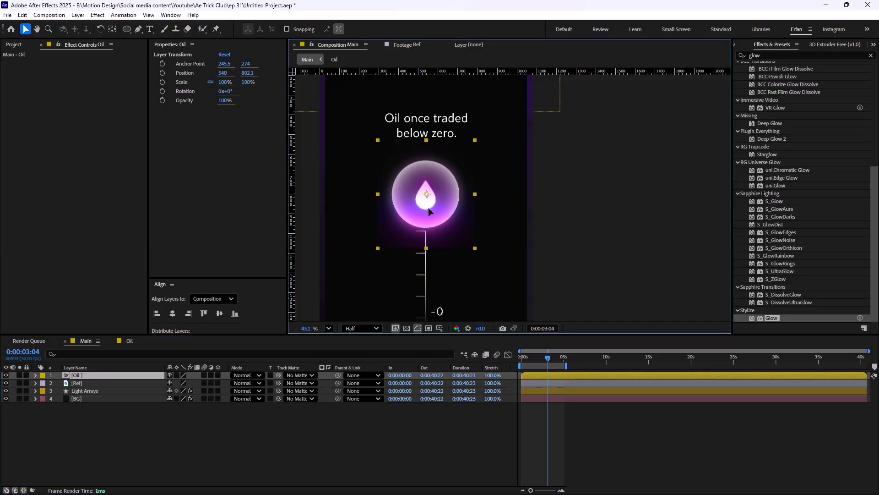
key("period")
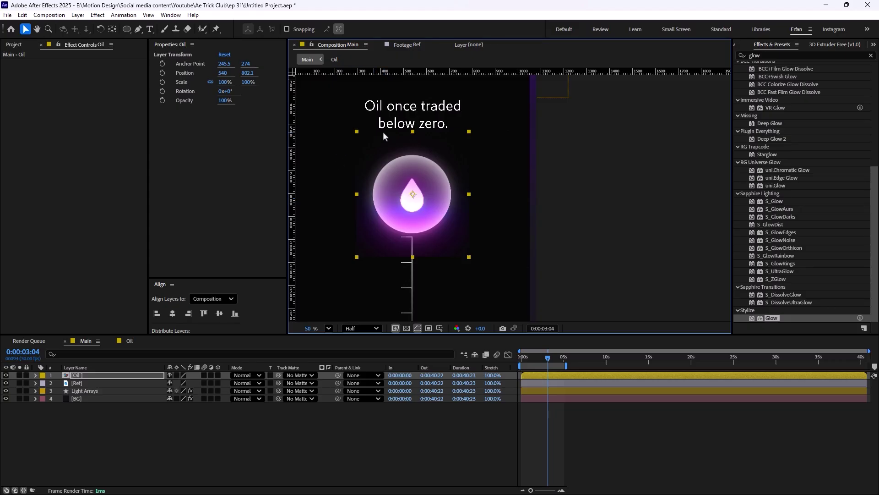
left_click(284, 426)
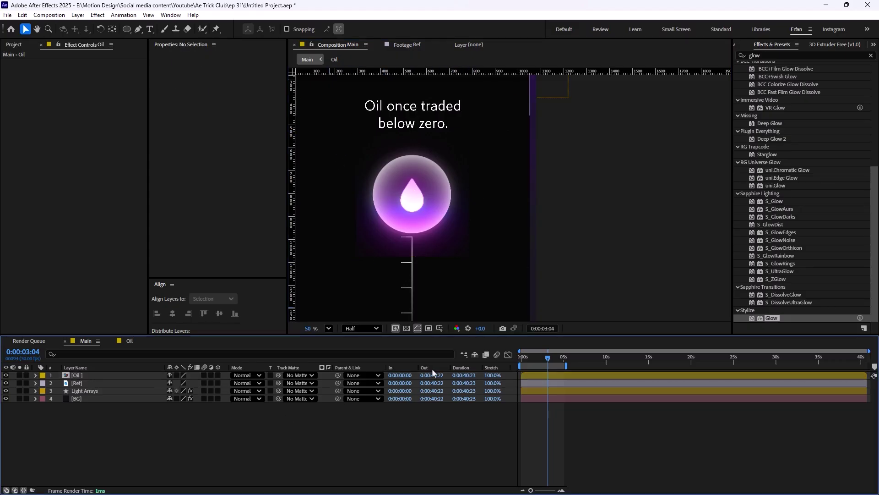
- Enlarge the Oil composition to 924 px wide and 907 px high in its composition settings
left_click(130, 340)
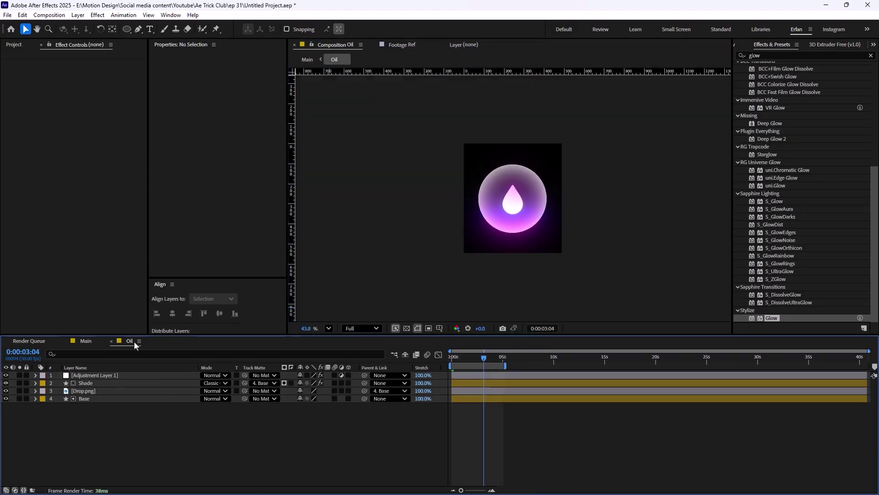
left_click(19, 47)
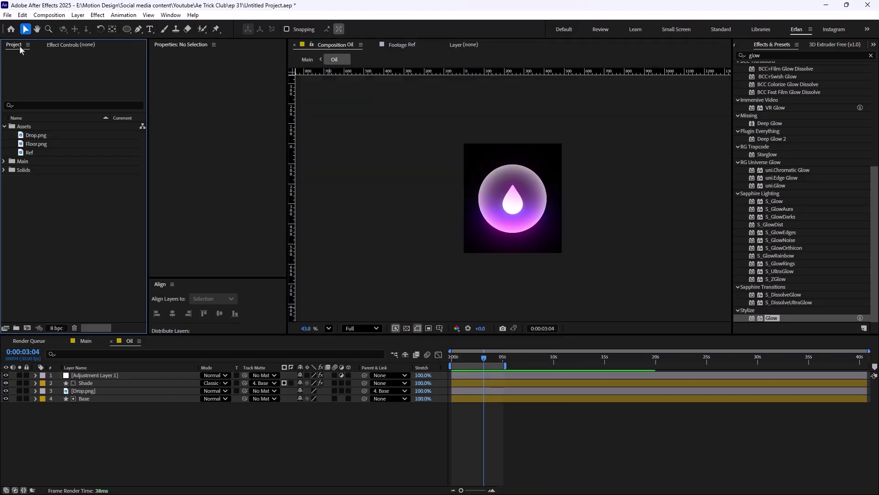
left_click(5, 161)
right_click(28, 169)
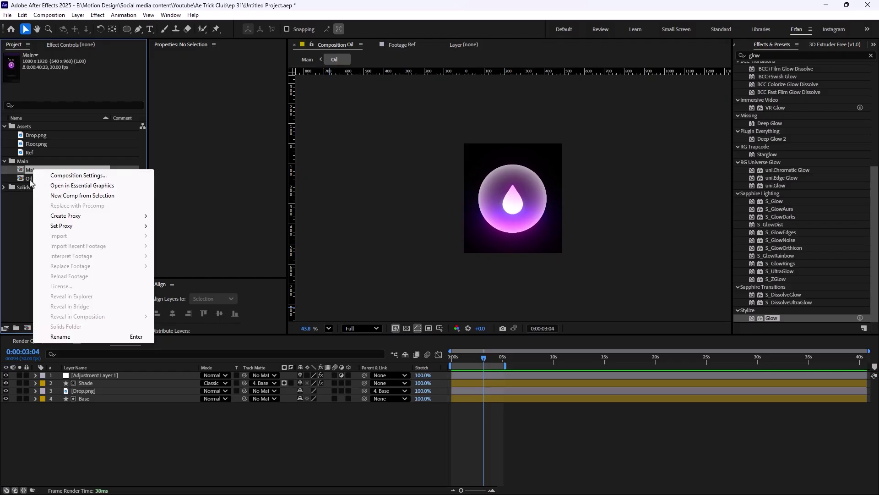
right_click(29, 178)
left_click(56, 185)
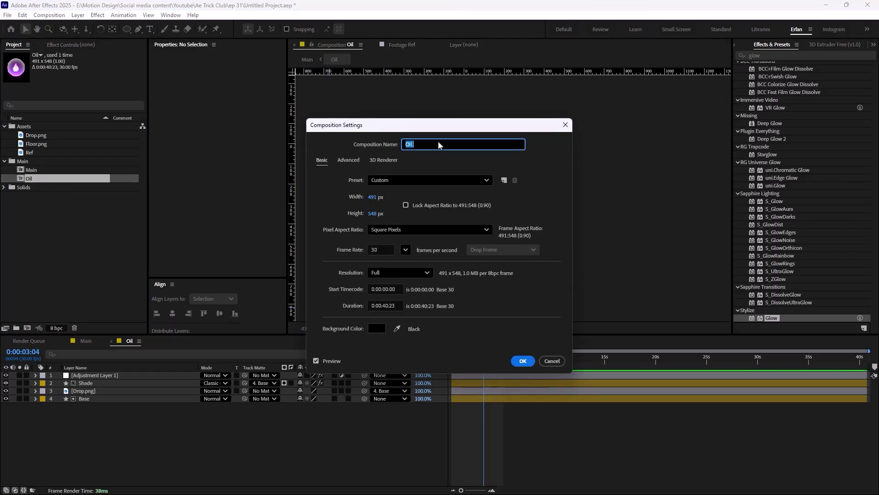
left_click_drag(461, 133, 781, 142)
left_click_drag(678, 209, 762, 227)
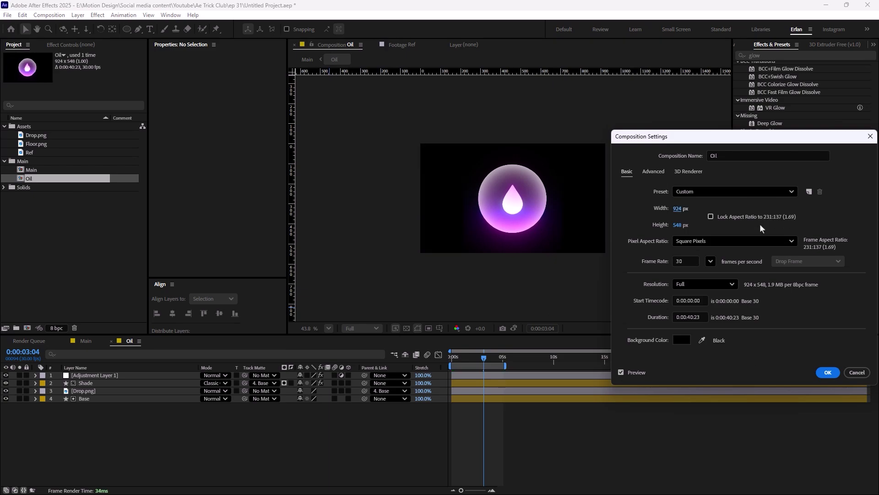
left_click_drag(678, 226, 844, 234)
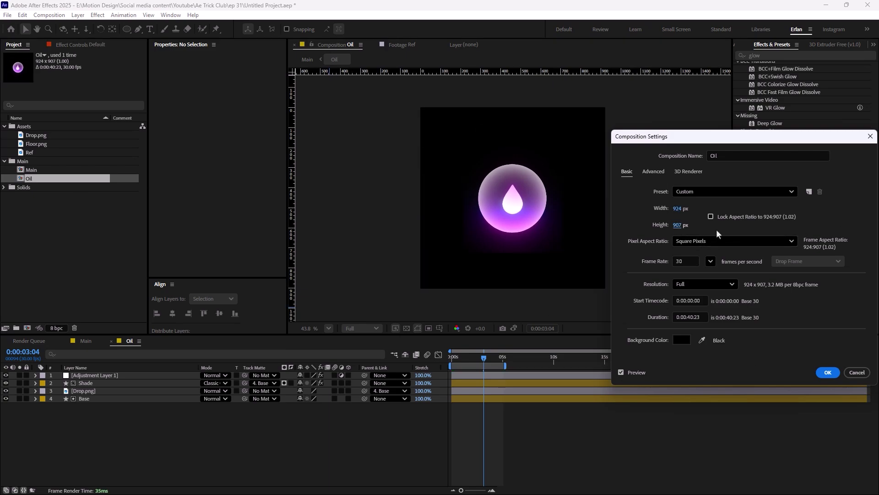
left_click(828, 372)
left_click(121, 436)
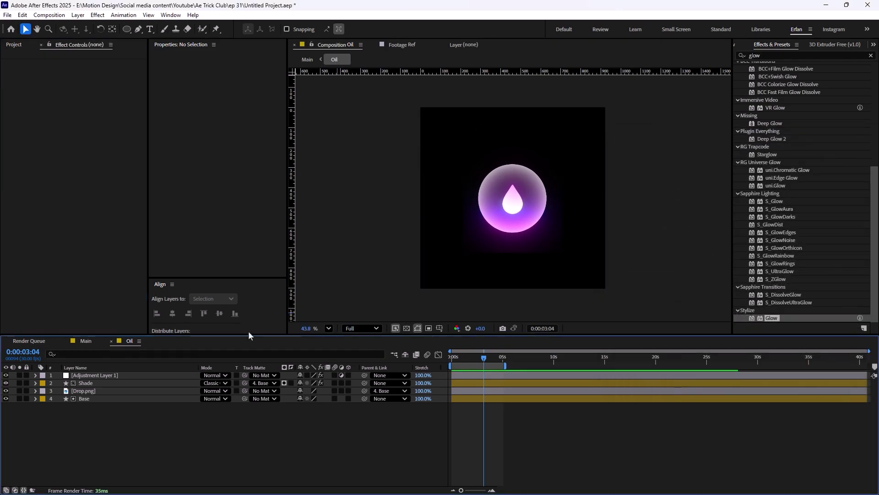
- Fit the adjustment layer to the full size of the Oil composition
left_click(103, 376)
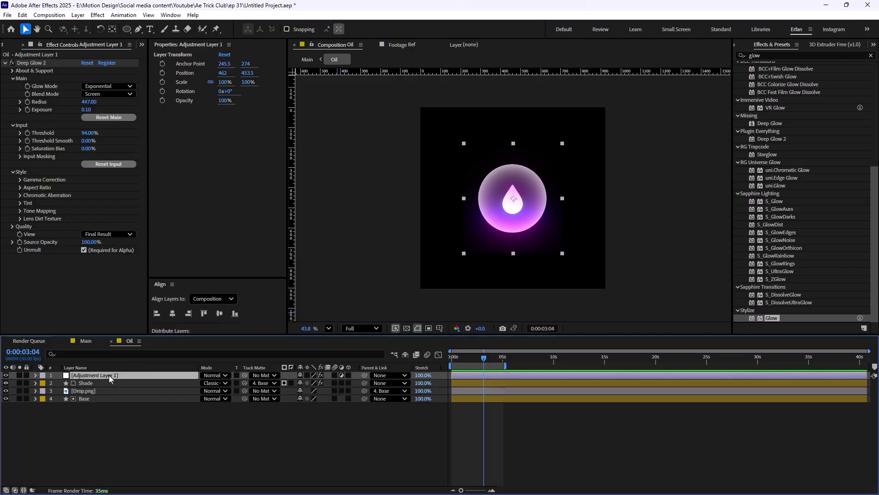
key("ctrl+alt+f")
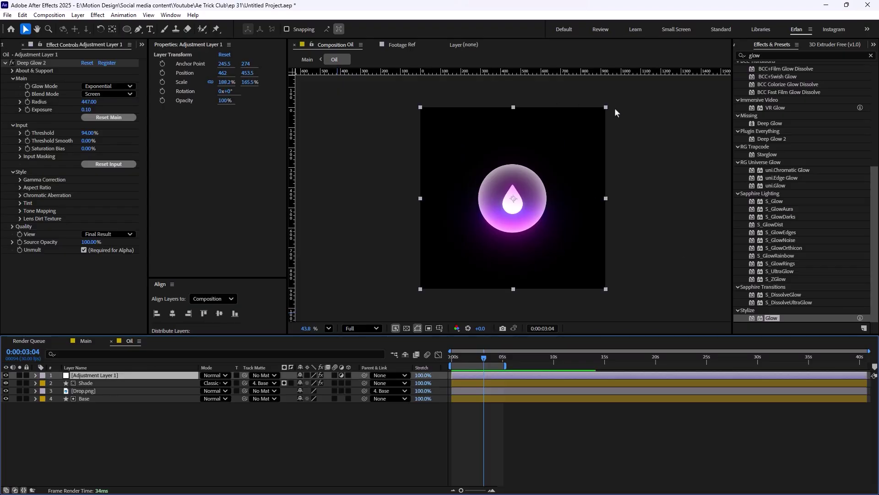
left_click(145, 428)
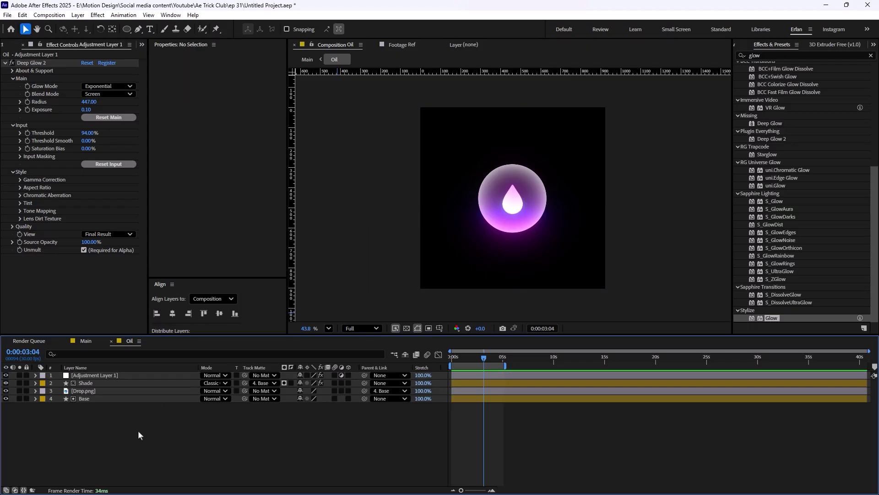
- In the Main composition, activate the Pen tool for the ruler line beneath the coin and set its fill to None
left_click(85, 342)
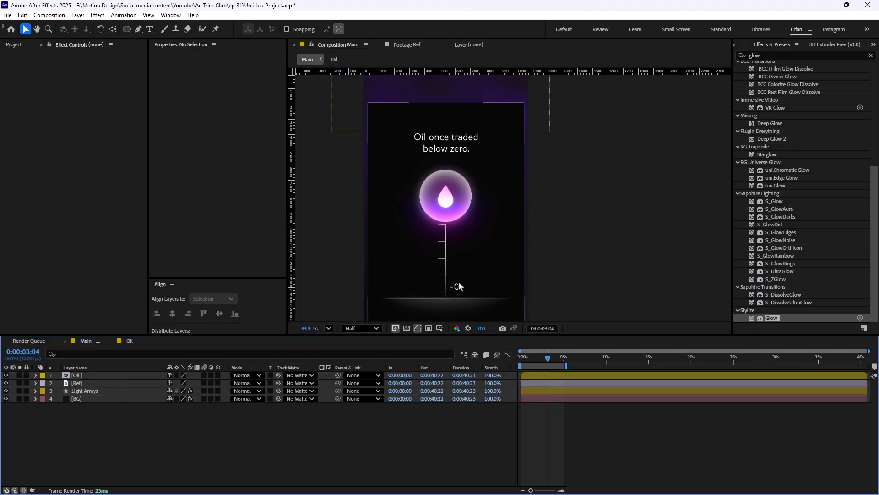
scroll(459, 283, "up", 1)
left_click_drag(458, 283, 442, 193)
scroll(422, 205, "up", 1)
left_click_drag(430, 151, 413, 194)
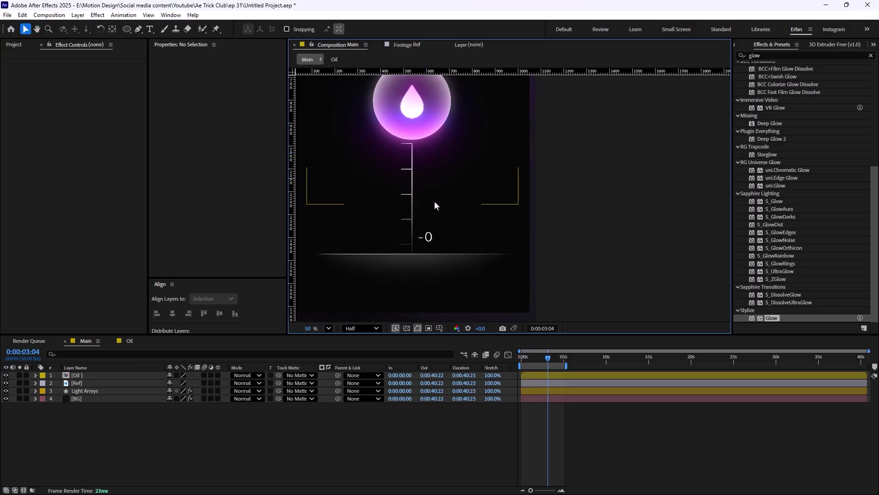
left_click(276, 418)
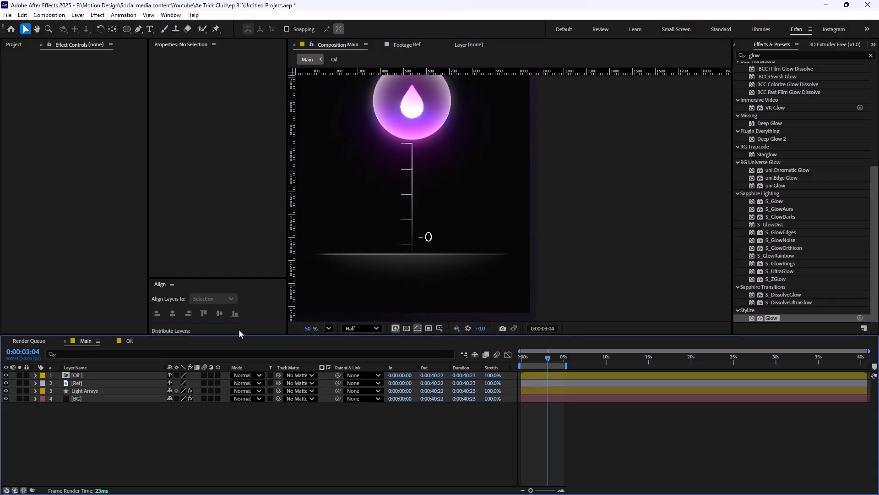
left_click(138, 29)
left_click(278, 29)
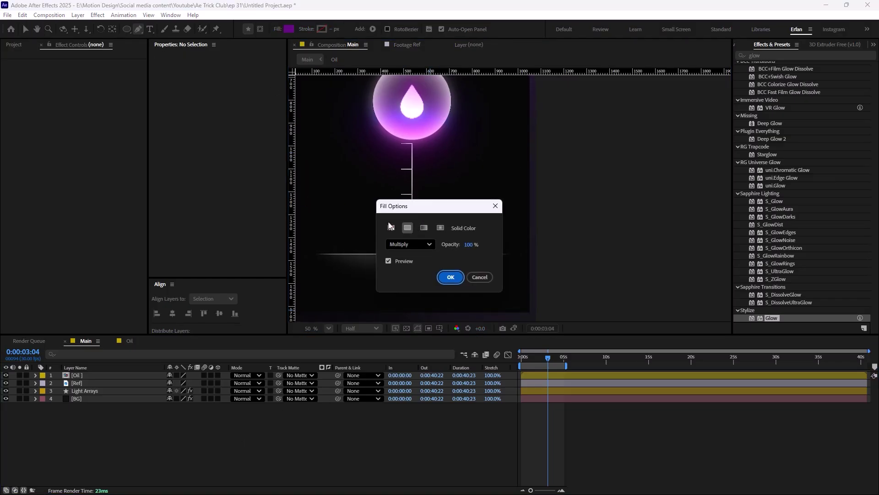
left_click(389, 225)
left_click(451, 277)
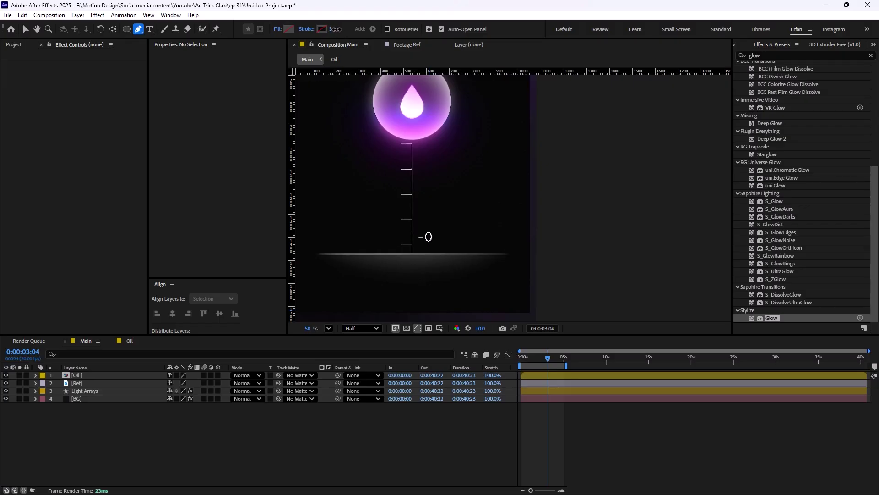
- Set the stroke to white at 2 px and draw the vertical ruler line over the reference, from below the coin to the floor
scroll(406, 153, "up", 4)
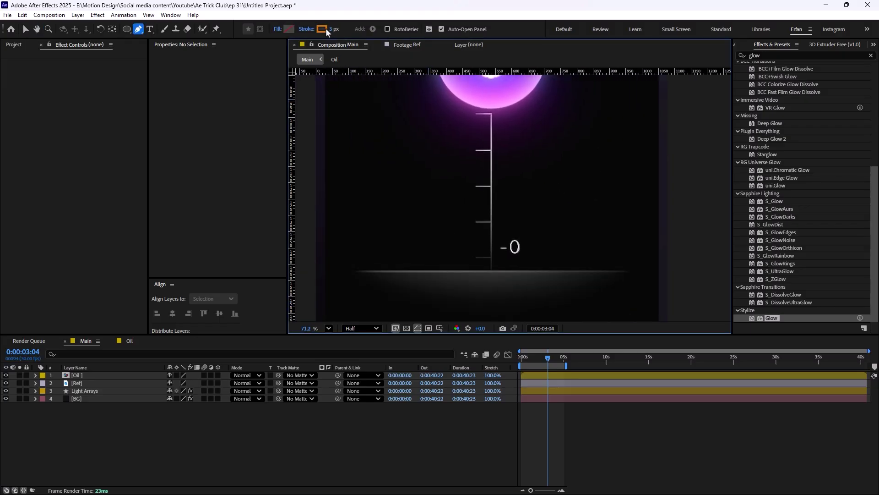
left_click(322, 29)
left_click(343, 201)
left_click(530, 197)
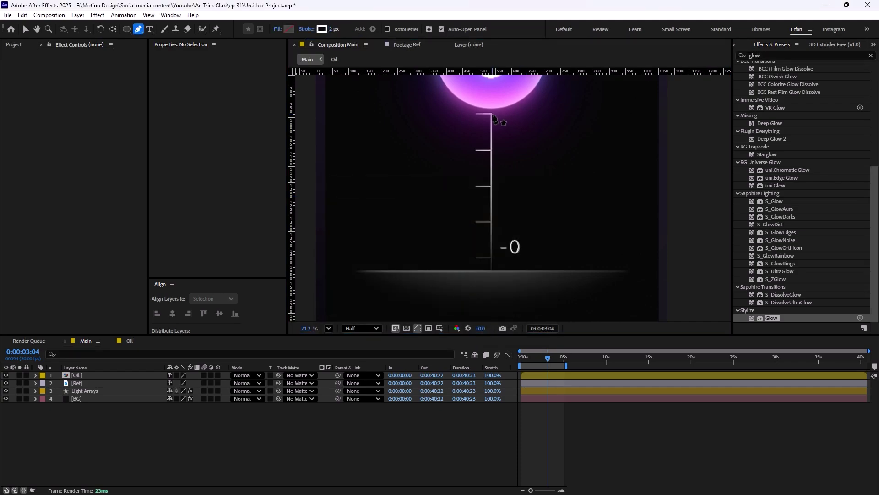
left_click(490, 115)
left_click(491, 269)
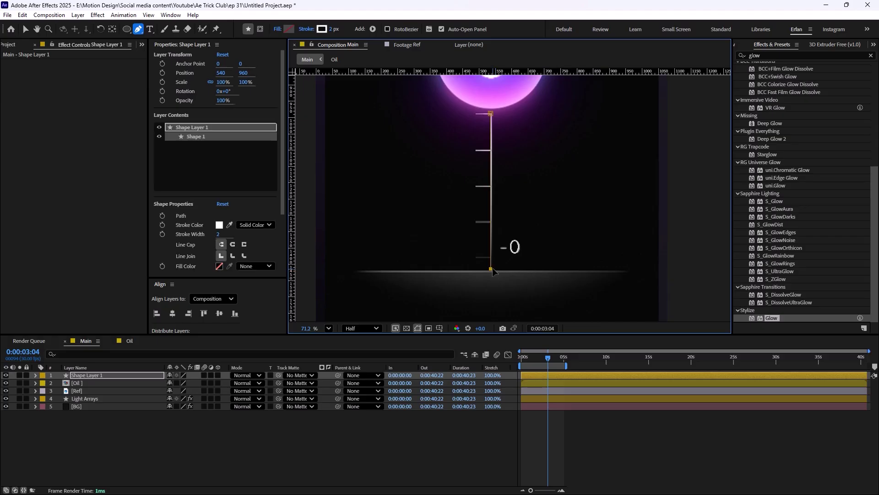
left_click(428, 447)
- Draw the topmost horizontal tick of the ruler as a separate shape layer, tracing the reference just beneath the coin
scroll(507, 173, "up", 8)
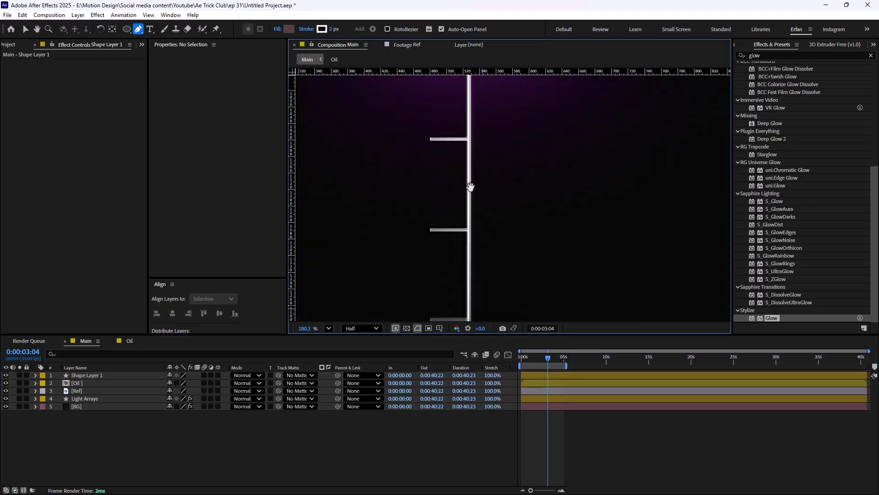
left_click(468, 152)
left_click(506, 153)
scroll(509, 159, "up", 3)
left_click(438, 250, "ctrl")
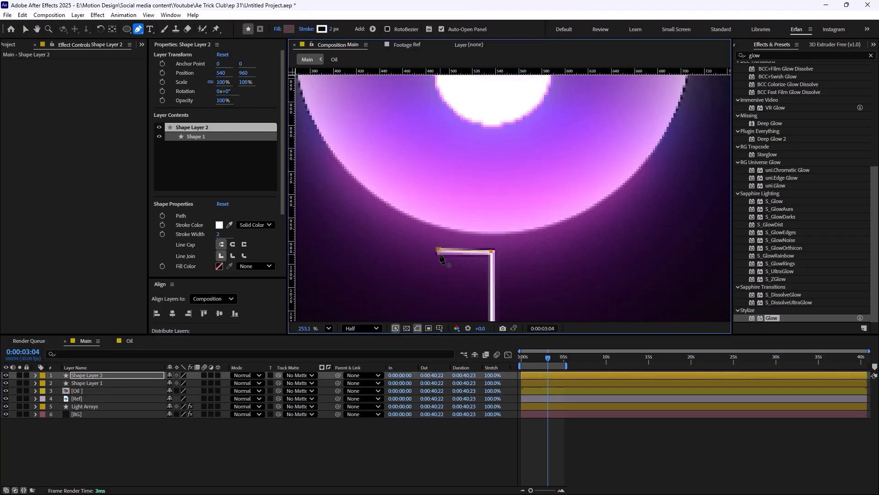
left_click_drag(449, 269, 408, 156)
key("ctrl+shift+a")
- Trace the ruler's second horizontal tick on its own shape layer, ending at the vertical line
scroll(417, 257, "up", 3)
left_click_drag(417, 257, 449, 159)
left_click(418, 177)
left_click(492, 178)
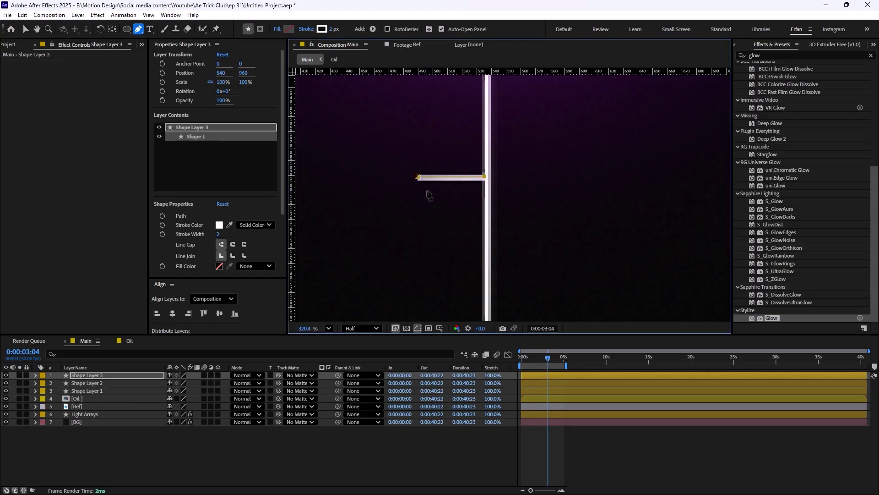
left_click_drag(430, 195, 514, 199)
left_click(502, 183)
left_click_drag(563, 289, 534, 97)
left_click(412, 452)
left_click(138, 29)
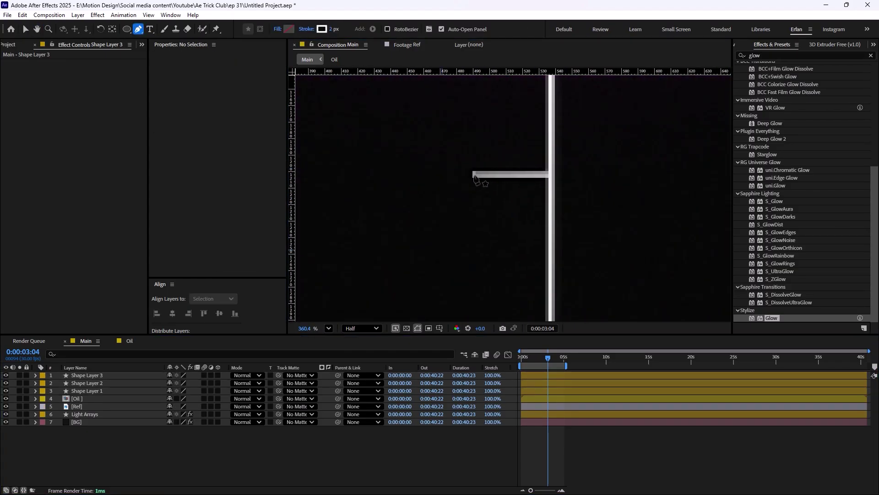
- Trace the three remaining ruler ticks down to the floor, each on its own shape layer
left_click(474, 175)
left_click(549, 174)
left_click_drag(502, 316, 517, 126)
key("ctrl+shift+a")
left_click(488, 169)
left_click(565, 169)
left_click_drag(528, 218, 507, 85)
key("ctrl+shift+a")
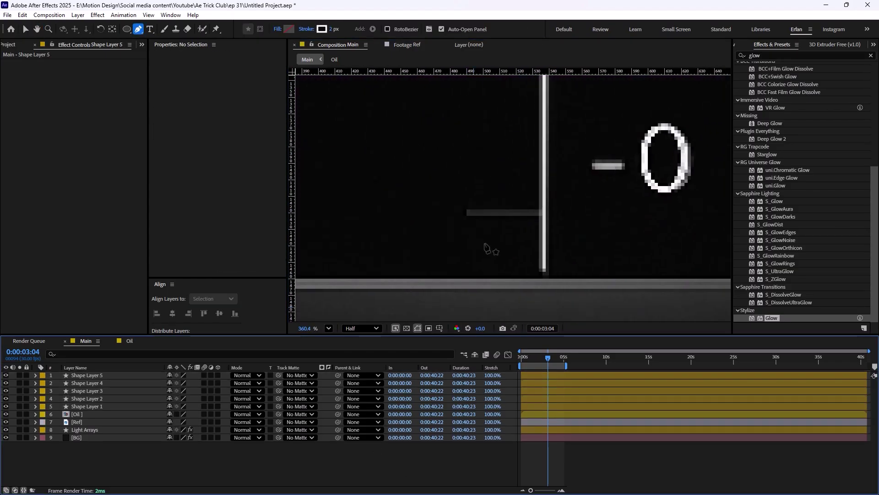
left_click(468, 211)
left_click(543, 212)
scroll(512, 197, "down", 6)
left_click(293, 465)
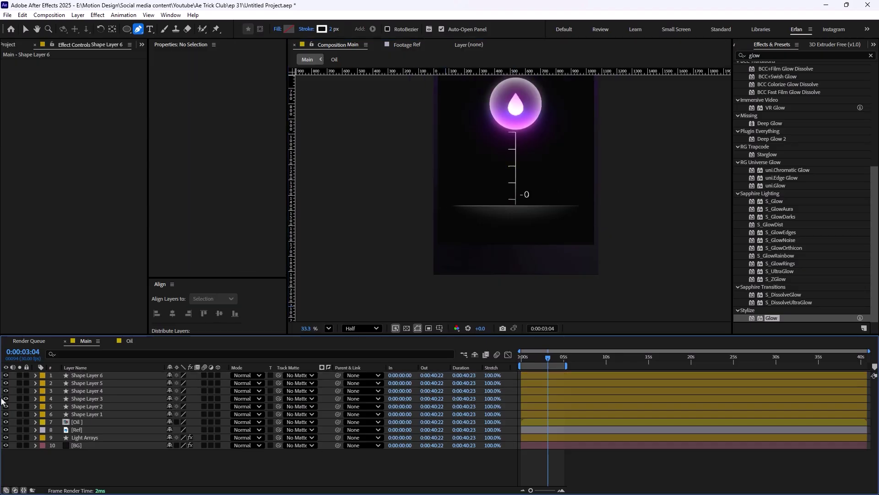
- Compare the drawn ruler with the reference by hiding the Ref layer and showing it again
left_click(6, 430)
scroll(515, 197, "up", 1)
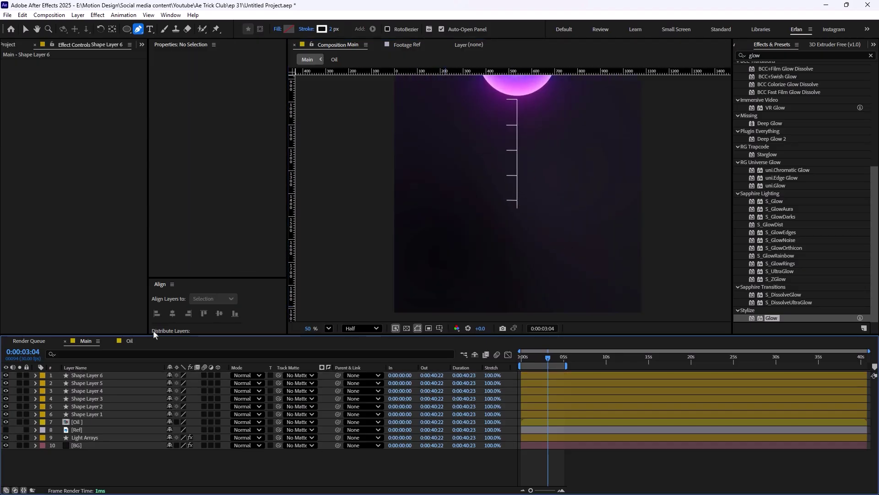
left_click(6, 430)
key("comma")
key("comma")
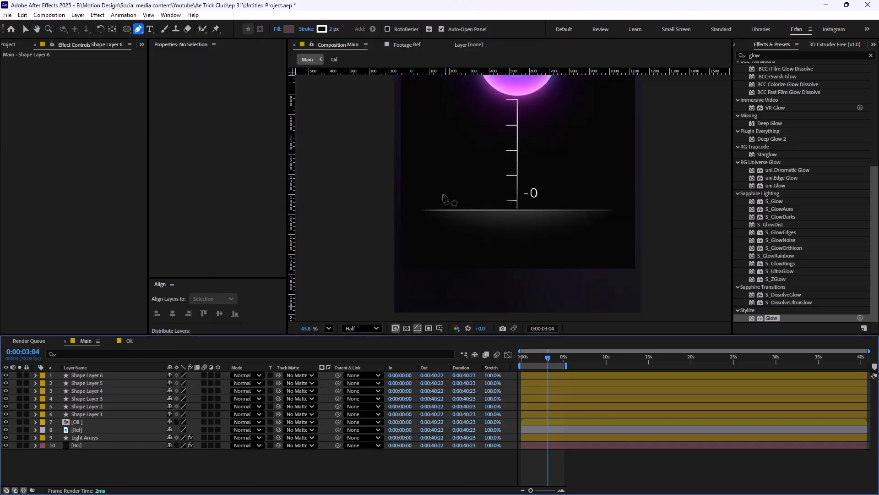
- Add Floor.png to the Main composition over the reference's floor and delete the Ref layer
left_click(11, 45)
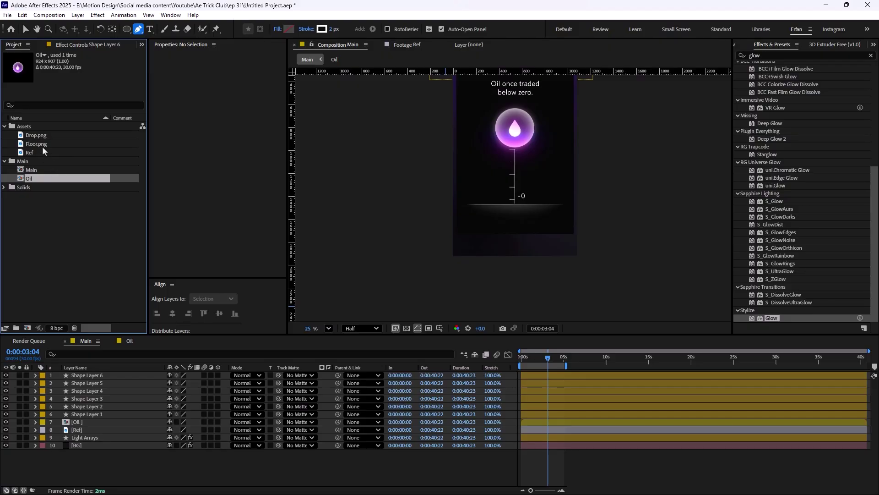
left_click_drag(42, 147, 516, 218)
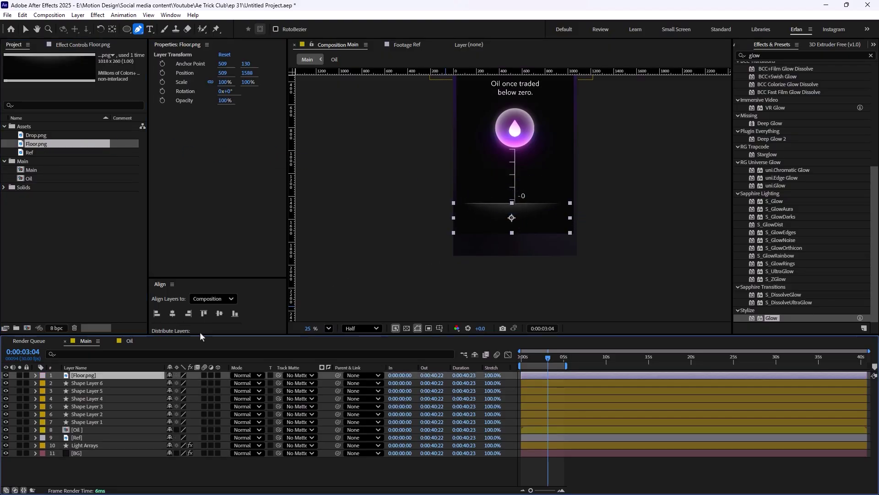
left_click(6, 437)
left_click(77, 439)
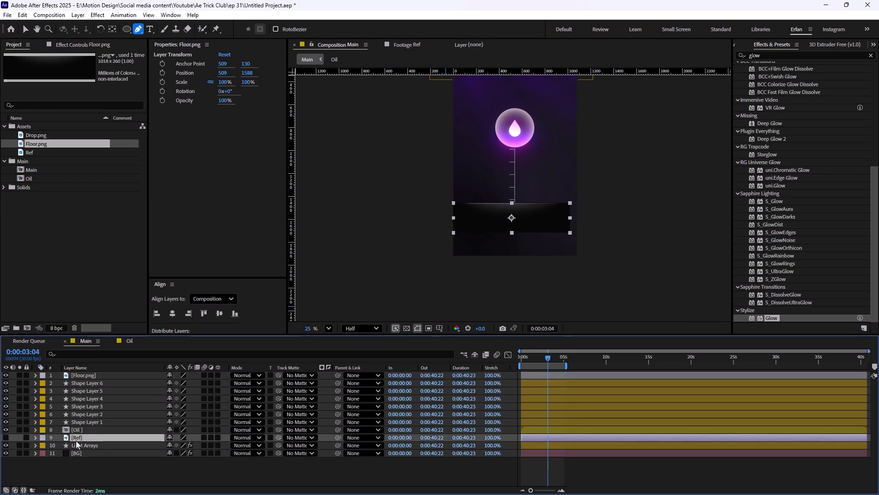
key("Delete")
- Place the Floor.png layer beneath the Oil layer, scale it to 145% and move it to the composition's bottom edge
scroll(540, 235, "up", 2)
mouse_move(397, 183)
left_mouse_down()
mouse_move(298, 141)
mouse_move(343, 194)
left_mouse_up()
key("g")
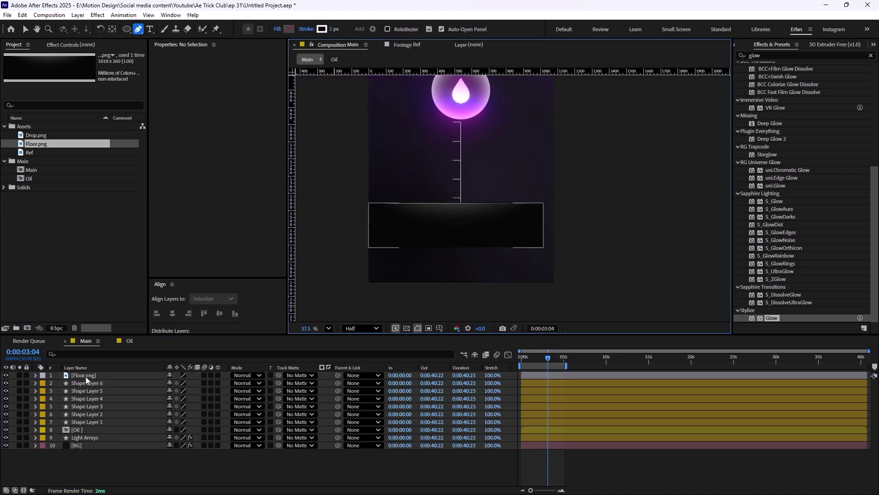
left_click_drag(85, 377, 94, 434)
key("s")
left_click_drag(182, 438, 202, 438)
key("v")
left_click_drag(522, 236, 527, 261)
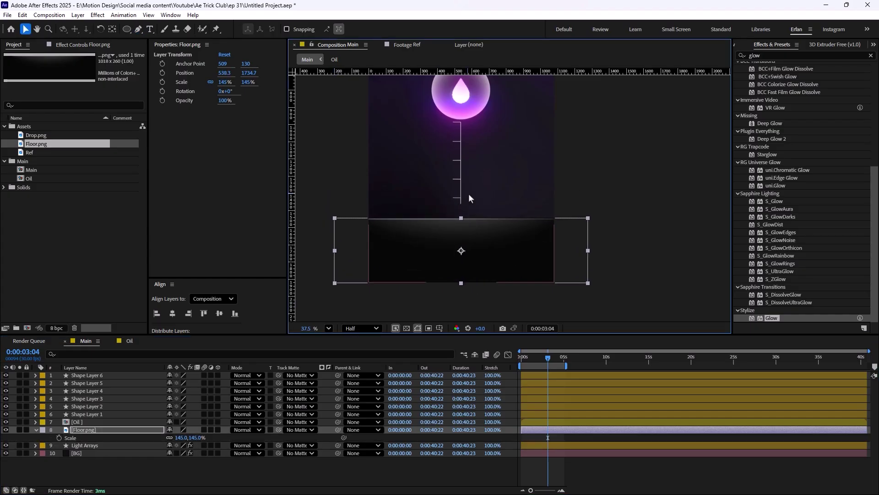
- Move the Oil layer and all six ruler shape layers down together so the ruler sits closer to the floor
scroll(470, 197, "down", 2)
left_click(82, 422)
left_click(87, 375, "shift")
scroll(477, 146, "up", 4)
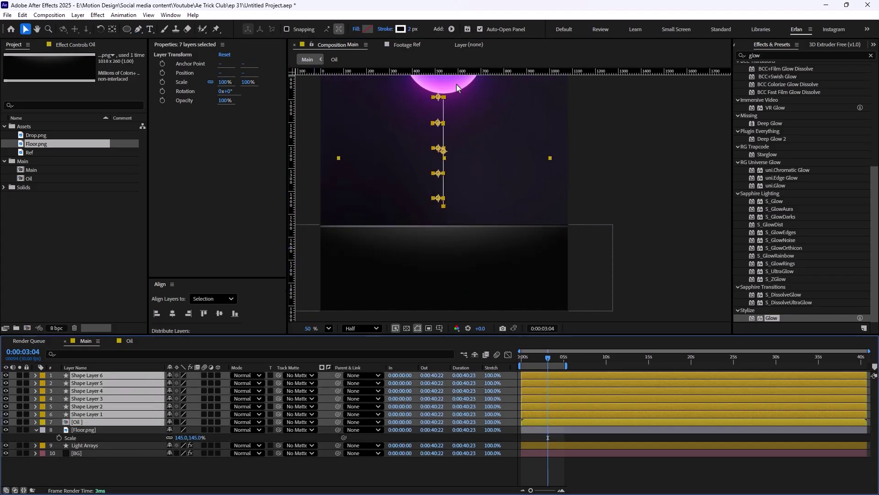
left_click_drag(457, 86, 458, 100)
left_click(463, 472)
scroll(447, 155, "up", 3)
left_click_drag(447, 156, 463, 206)
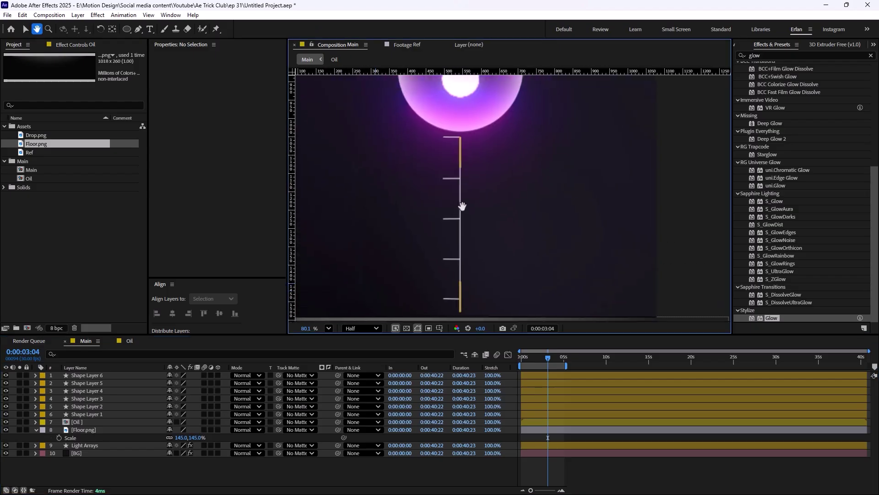
scroll(463, 206, "down", 4)
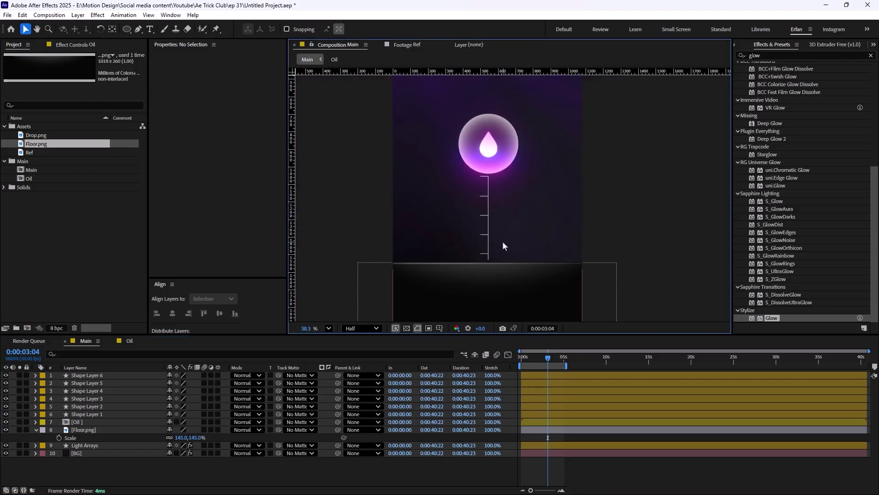
- Nudge the Oil coin slightly upward to widen the gap between it and the ruler
left_click(503, 231)
key("period")
left_click_drag(502, 133, 504, 129)
key("comma")
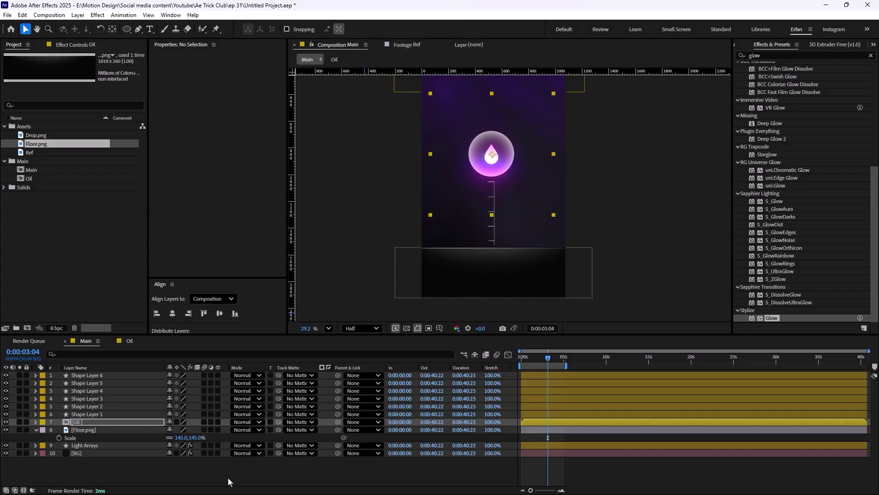
left_click(227, 477)
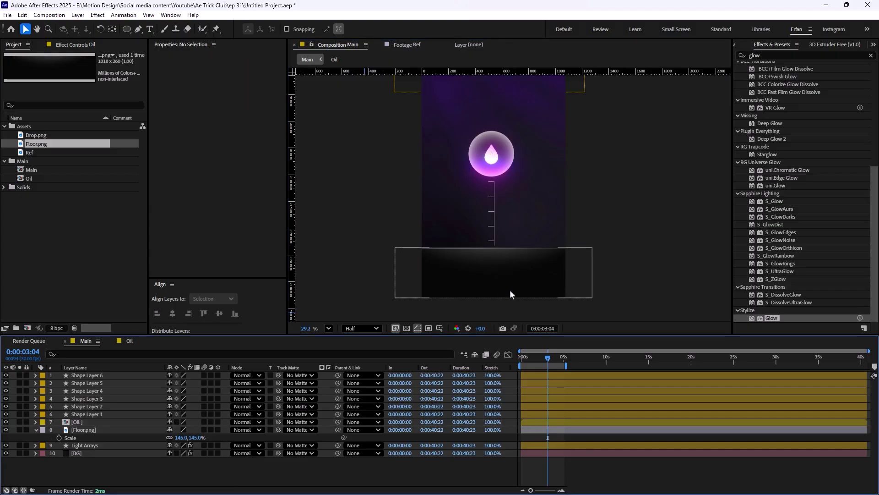
- Draw a circle about 566 px in diameter over the floor's left half, with no stroke and a #B012EB purple fill
left_click(127, 29)
left_click(307, 29)
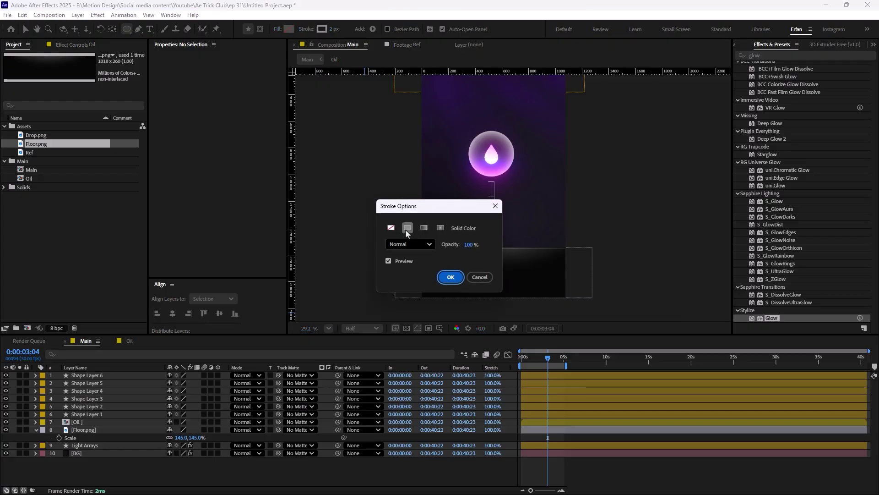
left_click(392, 230)
left_click(450, 277)
left_click(289, 29)
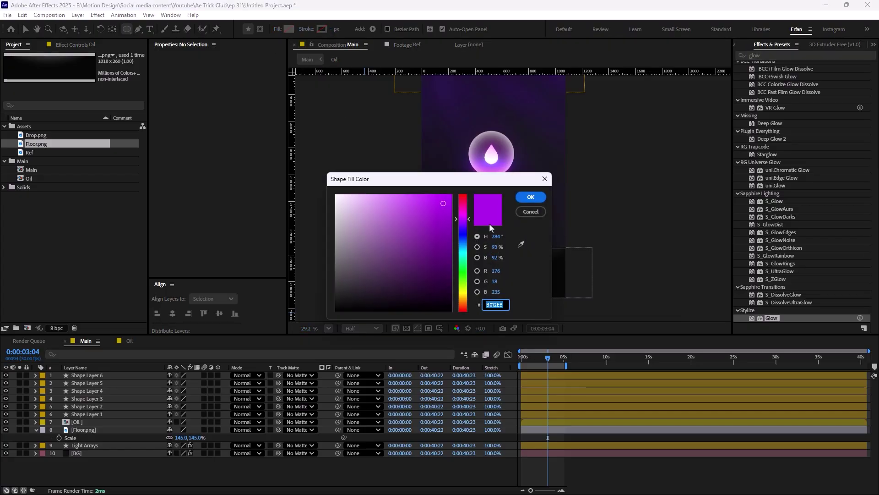
left_click(530, 197)
mouse_move(461, 225)
left_mouse_down()
mouse_move(542, 266)
mouse_move(500, 261)
left_mouse_up()
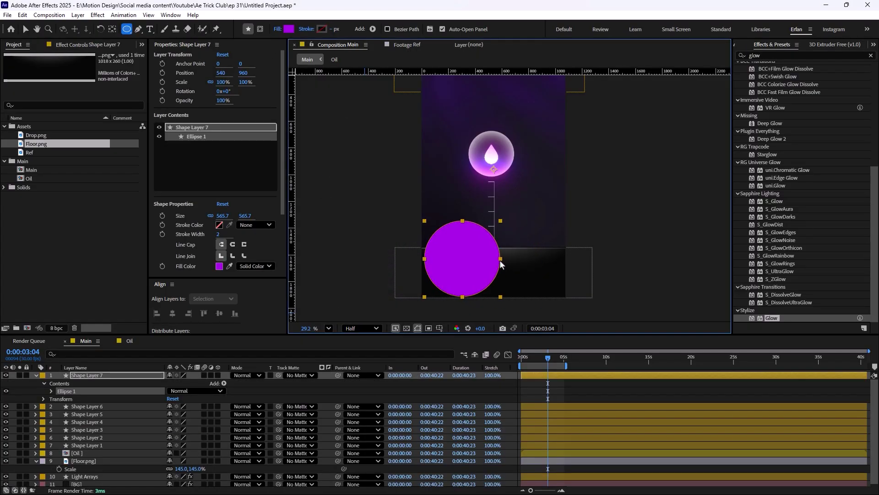
- Apply Fast Box Blur to the purple circle's layer with a blur radius of 95
left_click(94, 376)
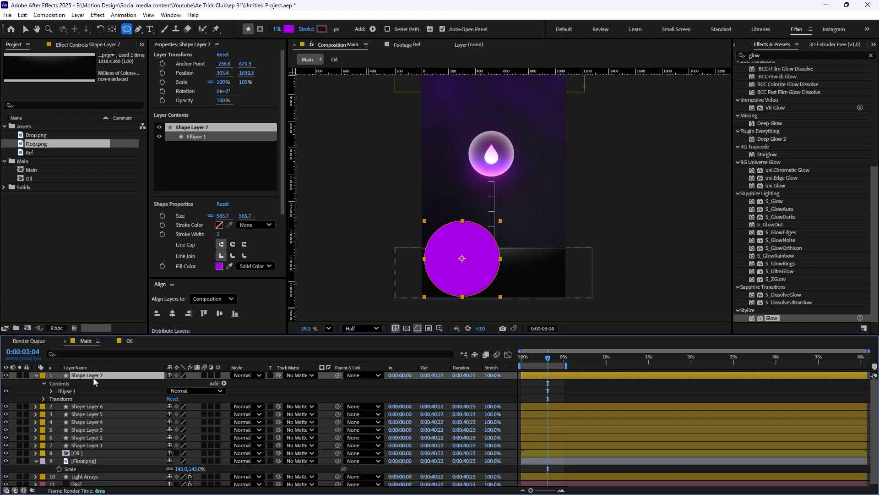
double_click(762, 55)
type("fast")
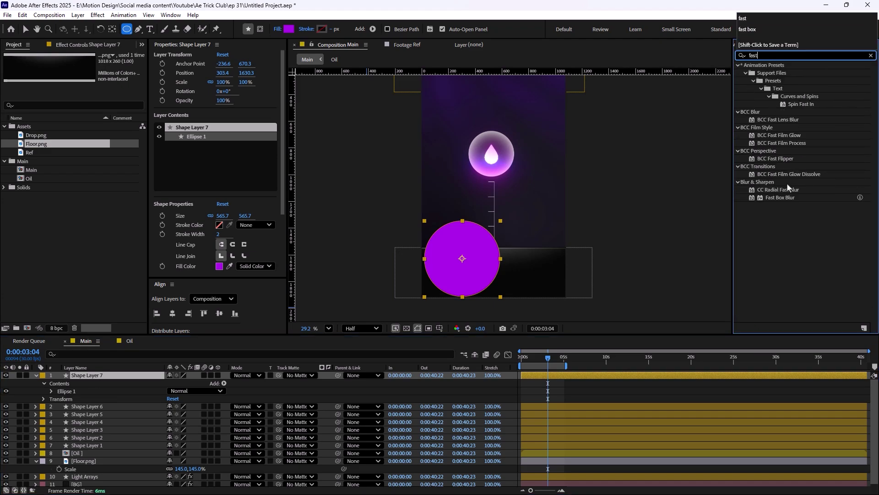
left_click_drag(779, 198, 131, 376)
key("v")
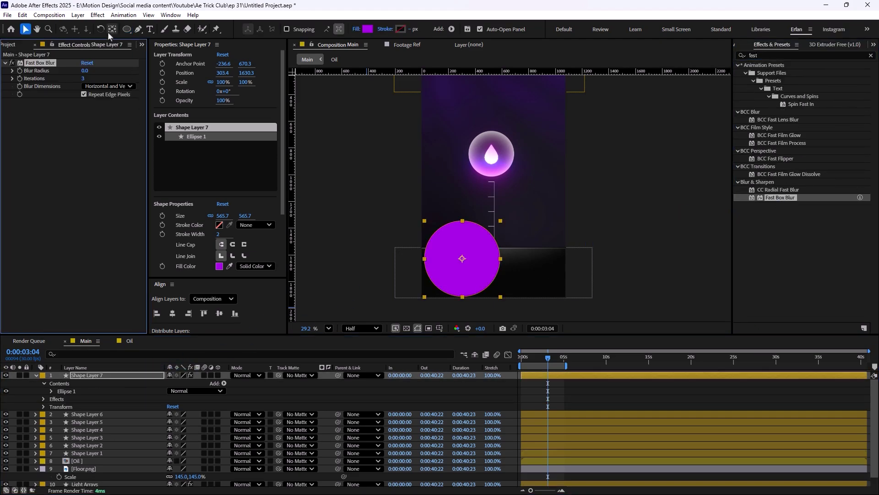
left_click_drag(83, 71, 121, 72)
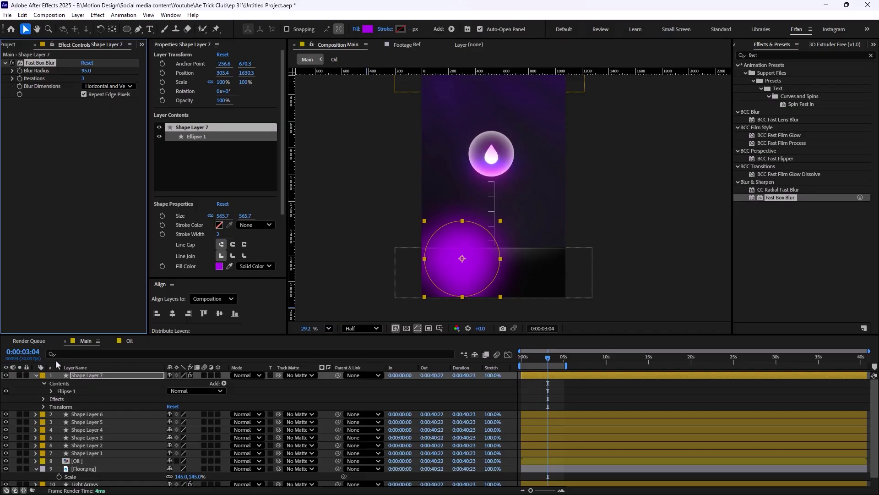
- Move the blurred circle's layer between the Oil and Floor.png layers and rename it Shade
left_click(36, 376)
left_click_drag(89, 376, 109, 433)
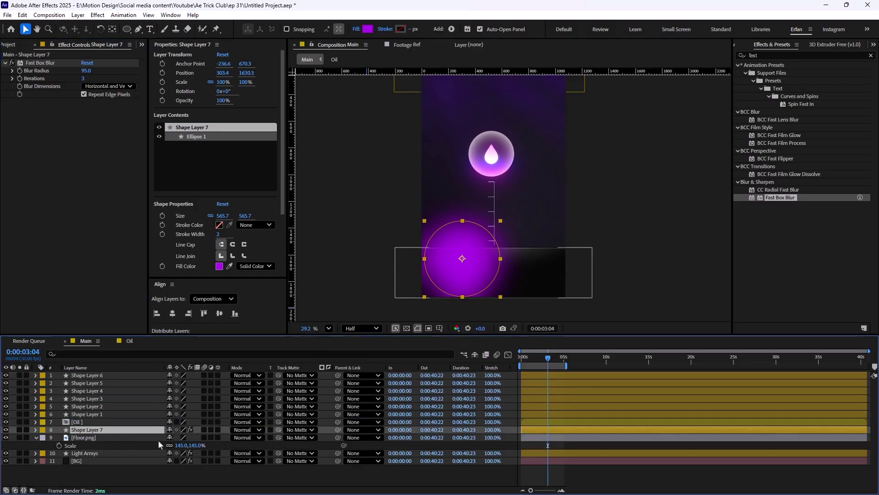
key("Return")
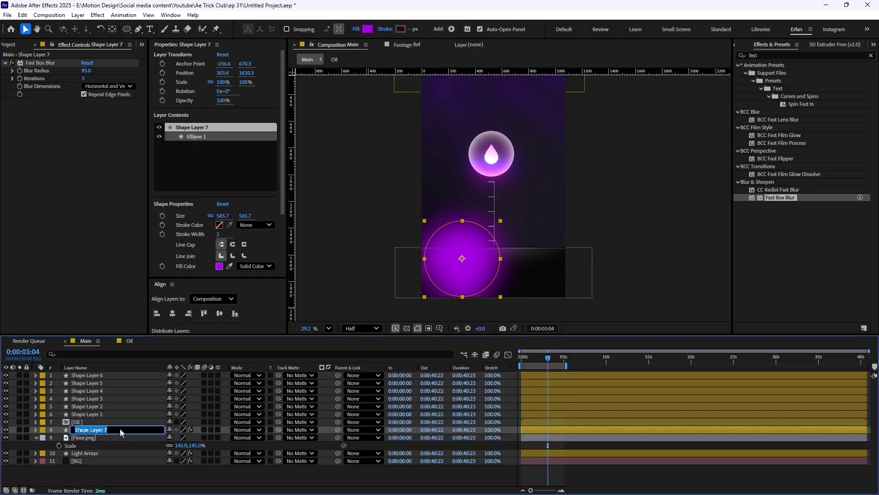
type("Shade")
key("Return")
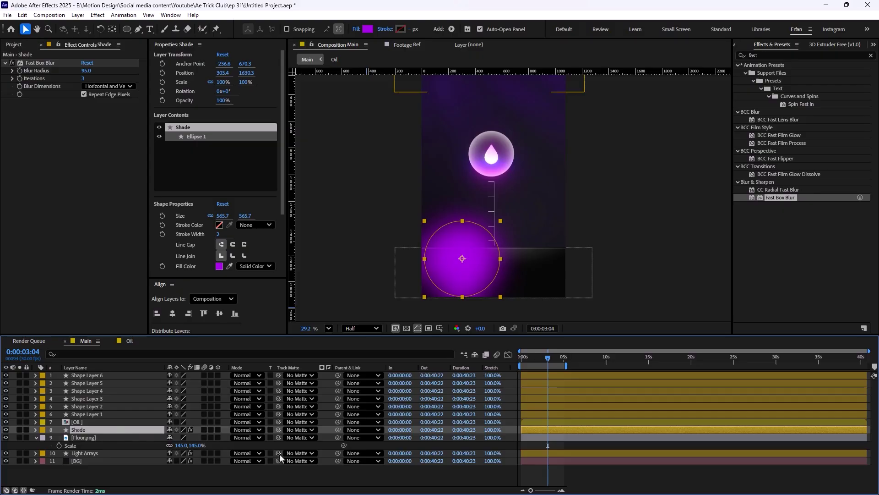
- Use Floor.png as the Shade layer's track matte and turn the floor layer's visibility back on
left_click_drag(279, 430, 82, 438)
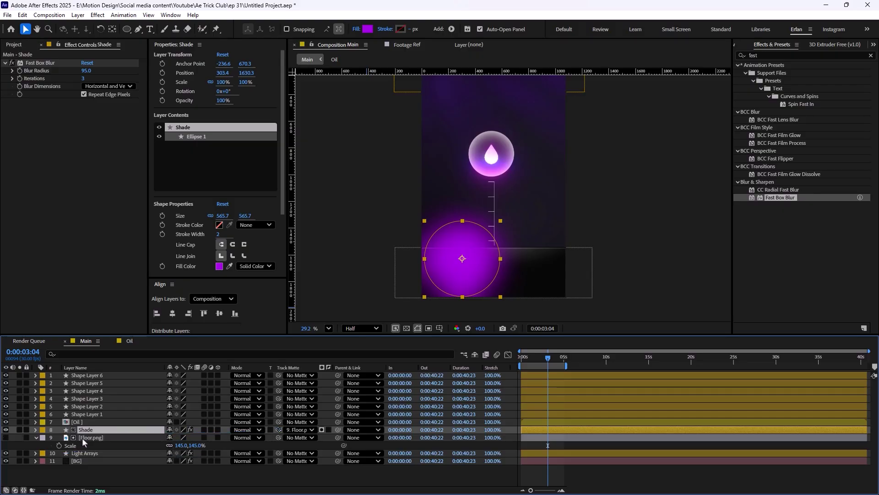
left_click(81, 438)
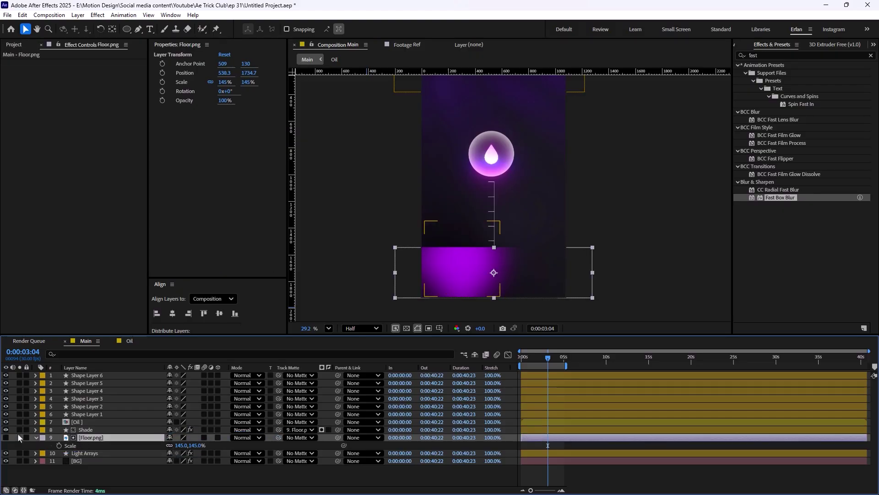
- Set the Shade layer's blending mode to Classic Color Dodge
left_click(95, 429)
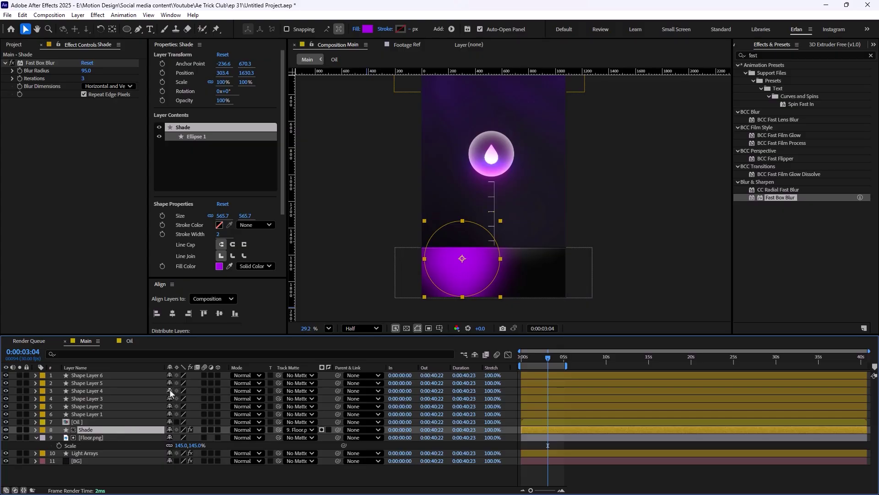
left_click(260, 429)
left_click(286, 158)
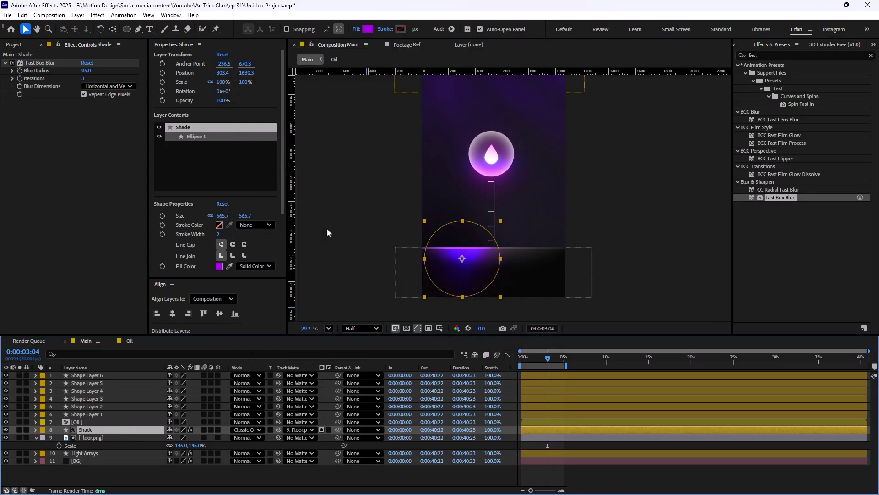
- Move the Shade circle beneath the ruler to about 502, 1671 and adjust its fill hue to a vivid purple
left_click_drag(476, 274, 503, 276)
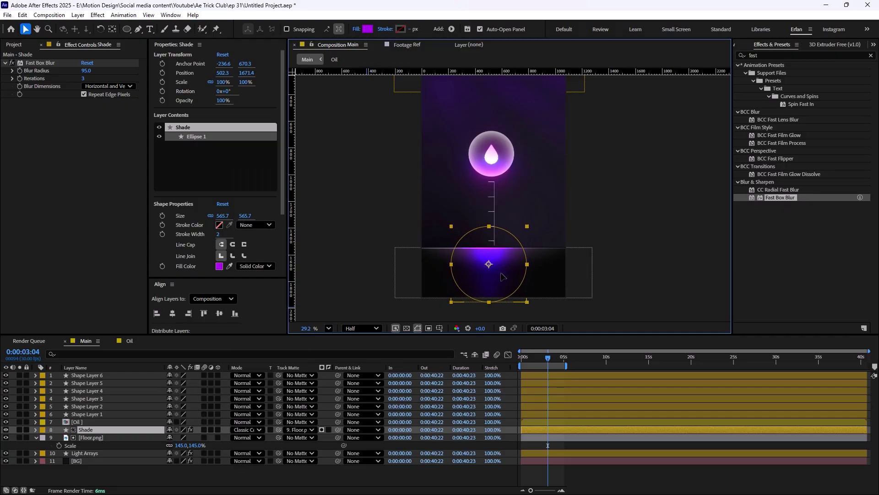
key("Return")
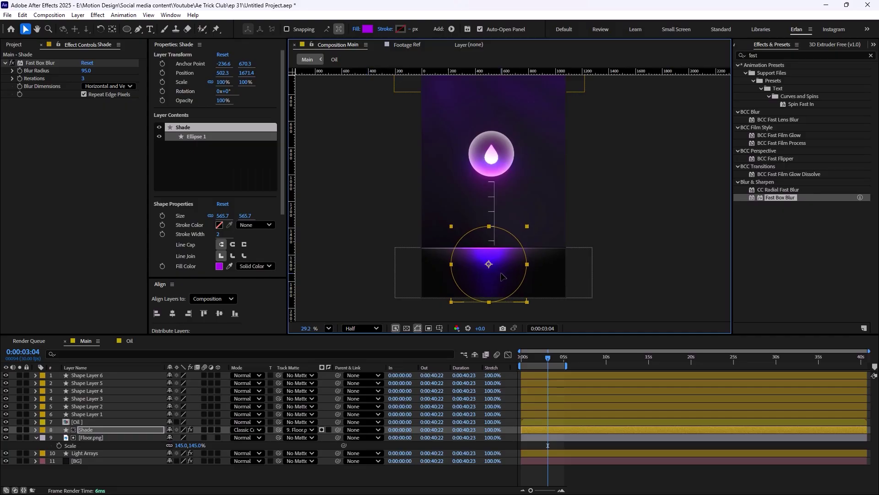
left_click(370, 29)
left_click_drag(467, 173, 675, 207)
left_click(681, 265)
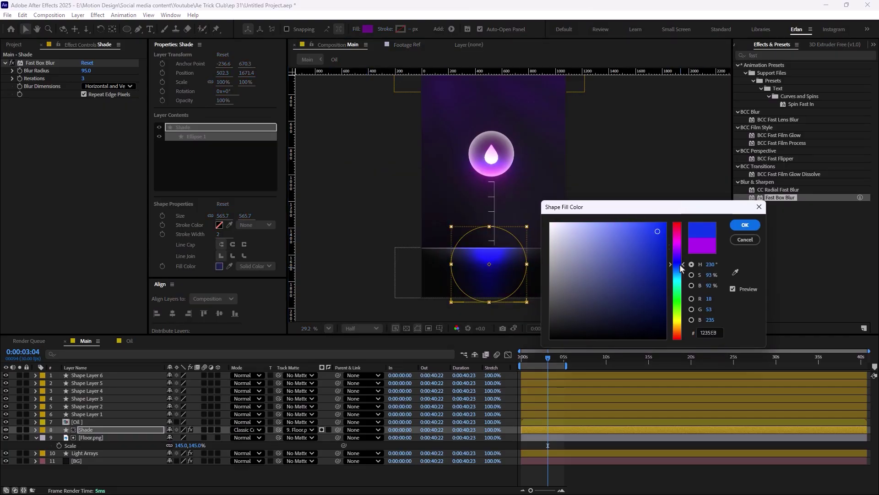
mouse_move(680, 264)
left_mouse_down()
mouse_move(680, 275)
mouse_move(681, 248)
left_mouse_up()
left_click_drag(681, 248, 681, 247)
left_click(745, 225)
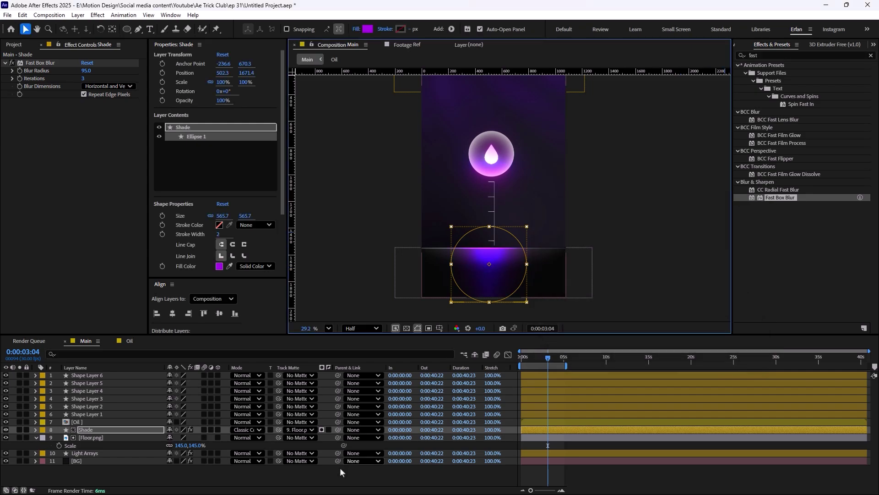
left_click(326, 467)
scroll(588, 245, "up", 2)
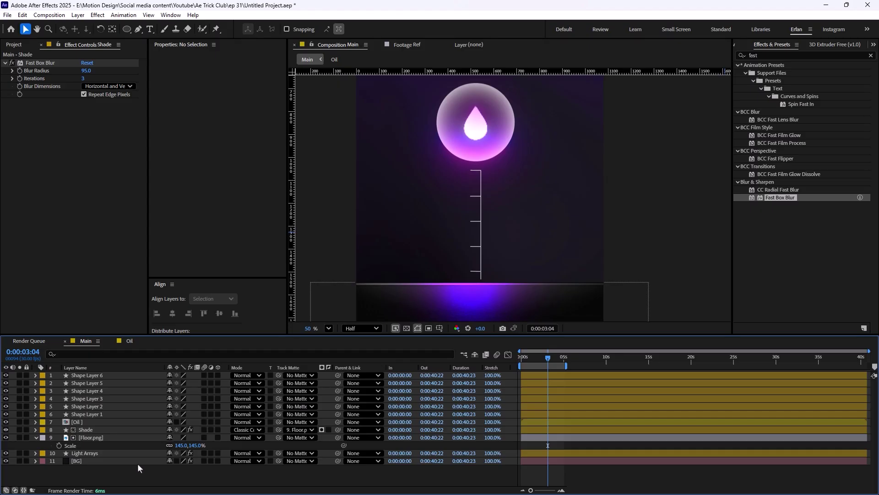
- Add a text layer reading "70" beside the ruler's upper end
left_click(150, 29)
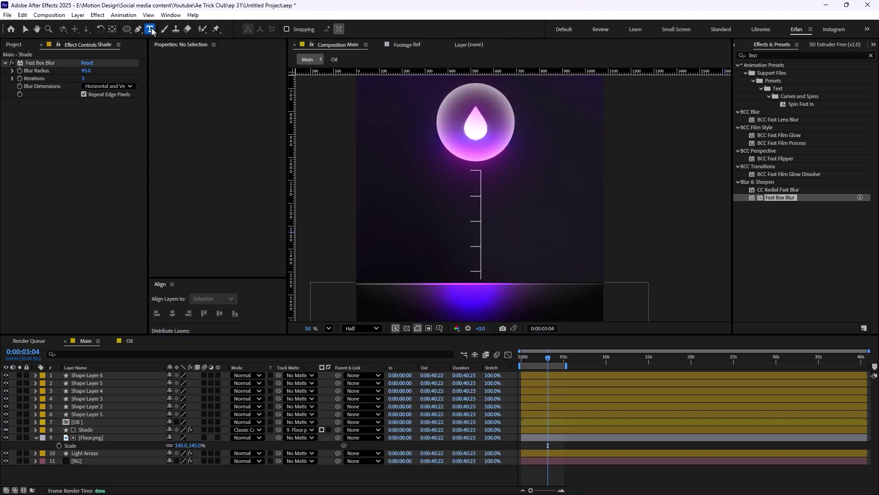
left_click(511, 183)
type("70")
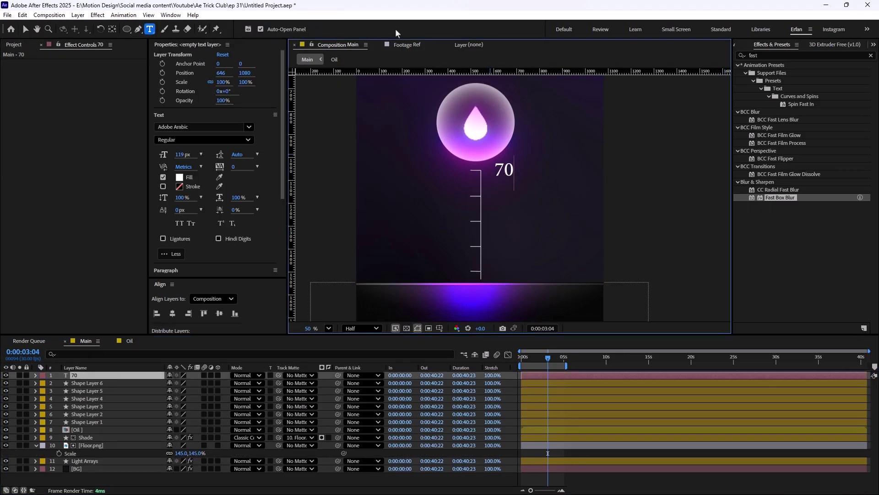
- Set the 70 text's font to Open Sans SemiBold and its size to 52 px
key("ctrl+a")
left_click(202, 126)
left_click(249, 127)
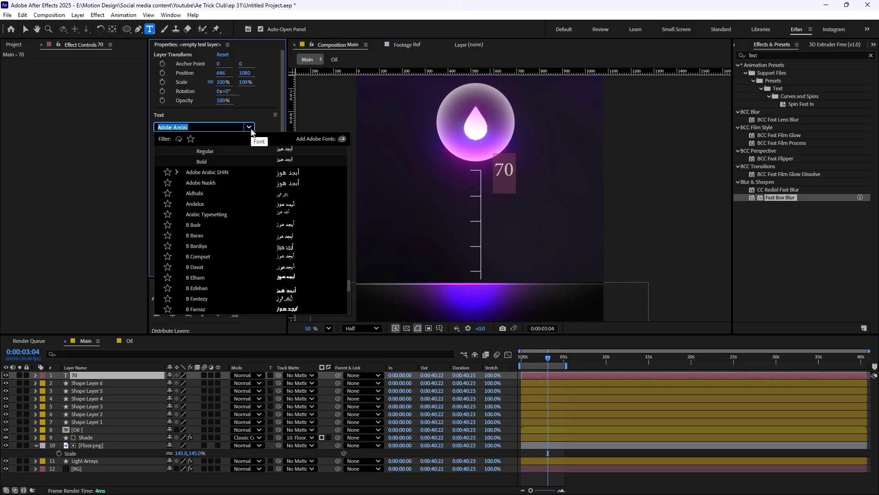
type("open")
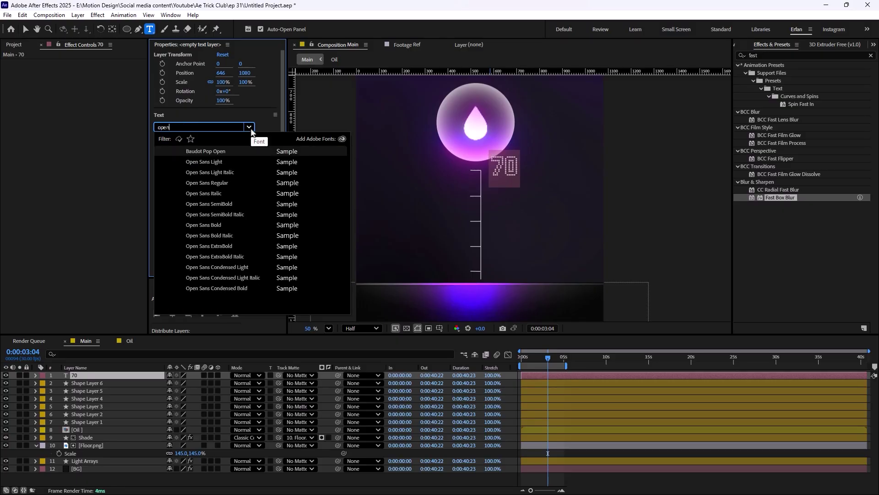
key("Down")
key("Down")
key("Down")
key("Down")
key("Down")
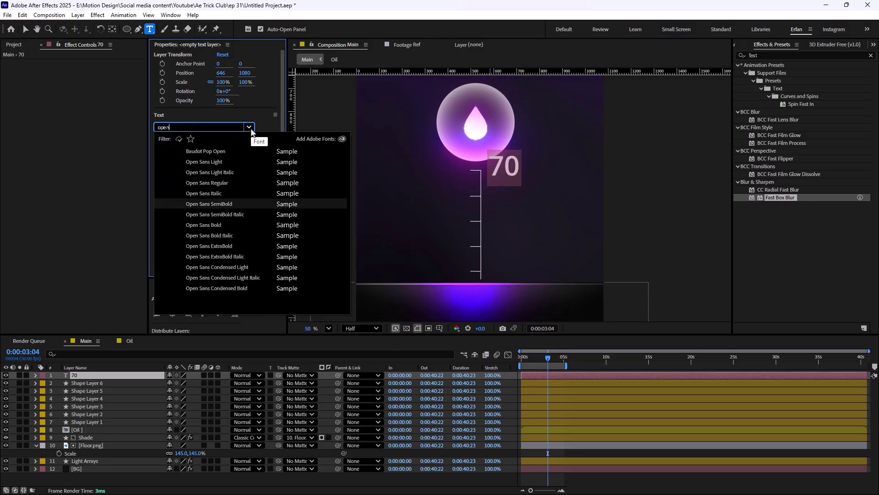
key("Return")
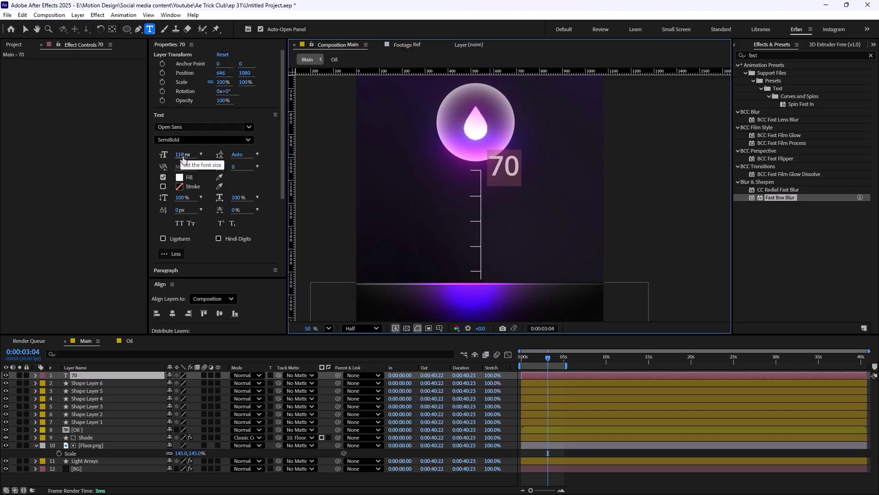
left_click_drag(180, 154, 152, 159)
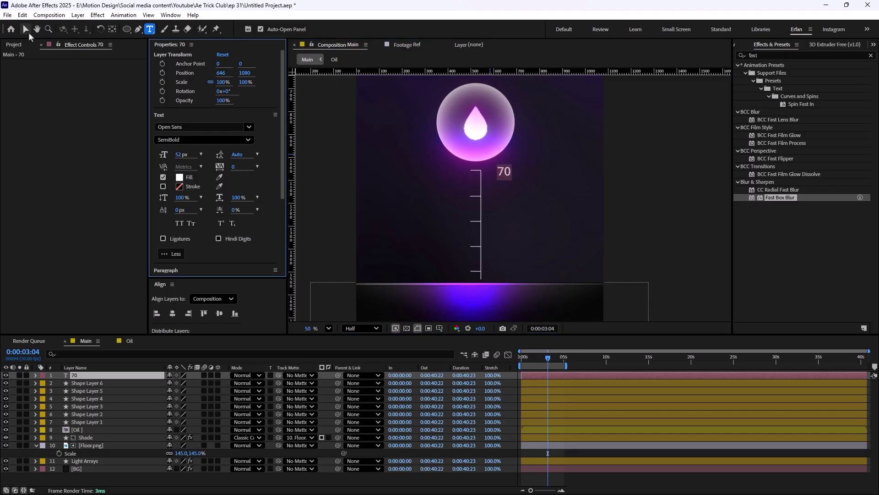
- Move the 70 text close to the ruler's top tick, at about 599, 1077
left_click(27, 30)
scroll(441, 185, "up", 2)
scroll(503, 165, "up", 4)
left_click_drag(491, 123, 462, 120)
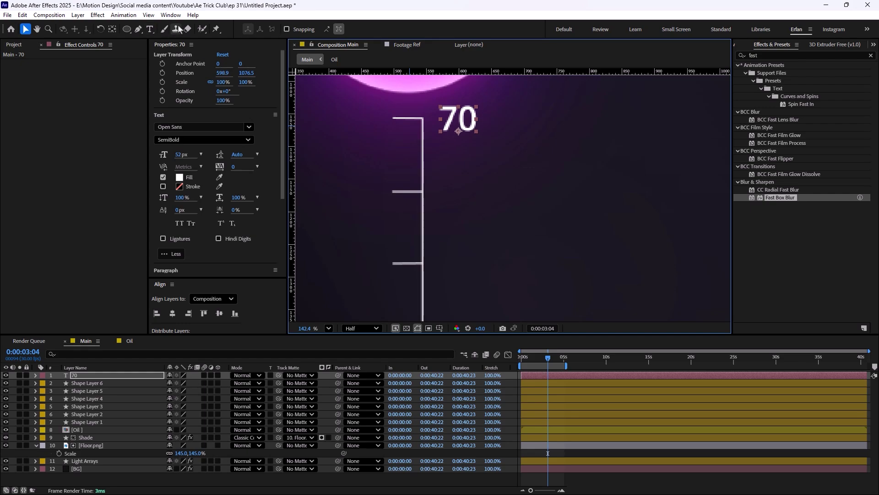
- Browse the animation presets in Adobe Bridge down to the Number Counters folder inside Text
left_click(132, 15)
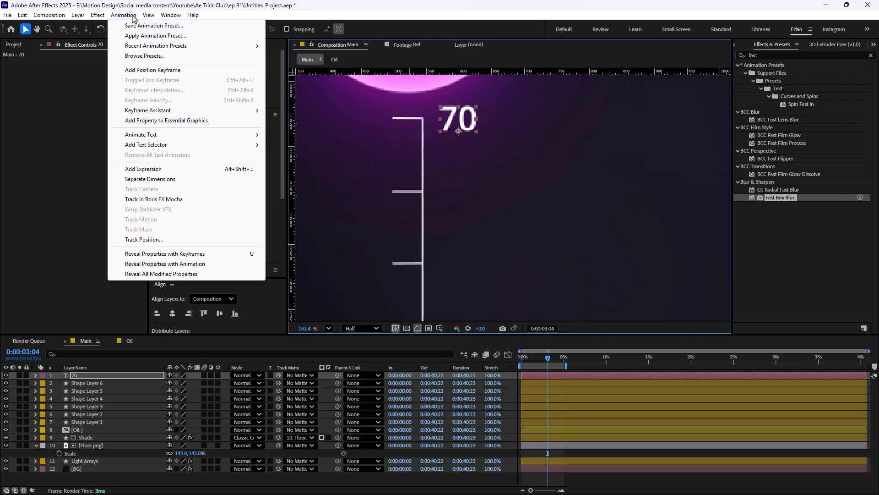
left_click(147, 57)
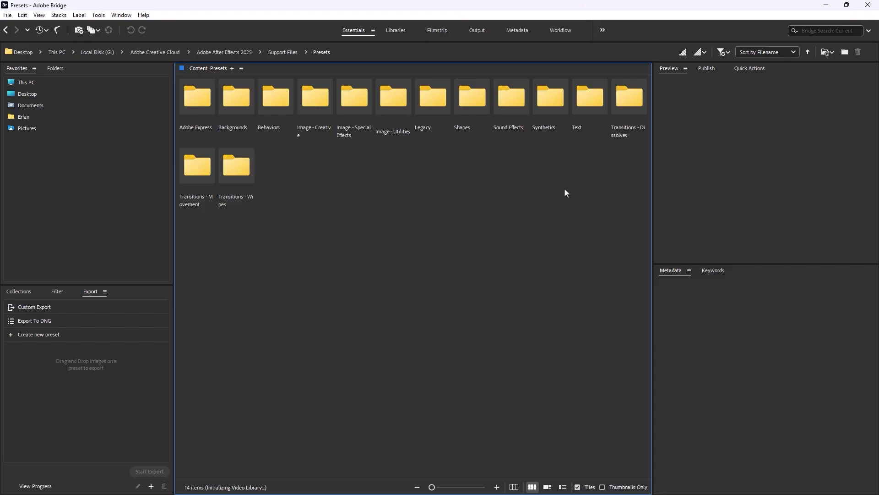
double_click(591, 99)
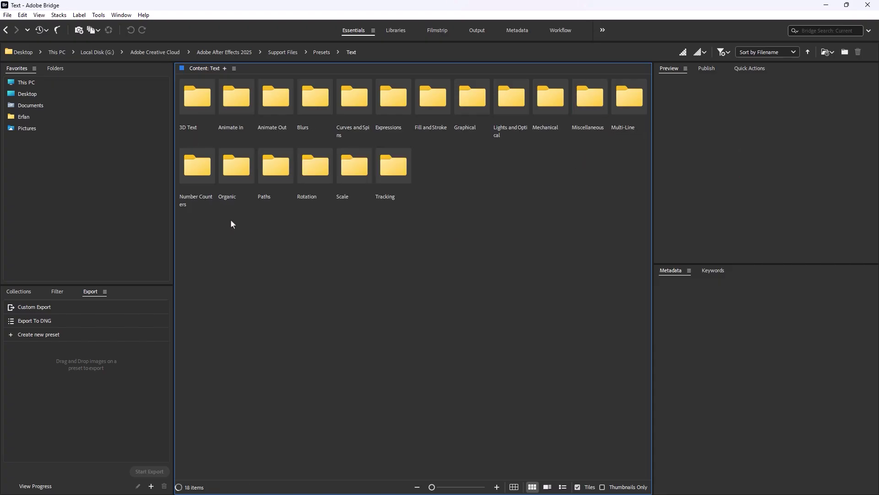
double_click(195, 174)
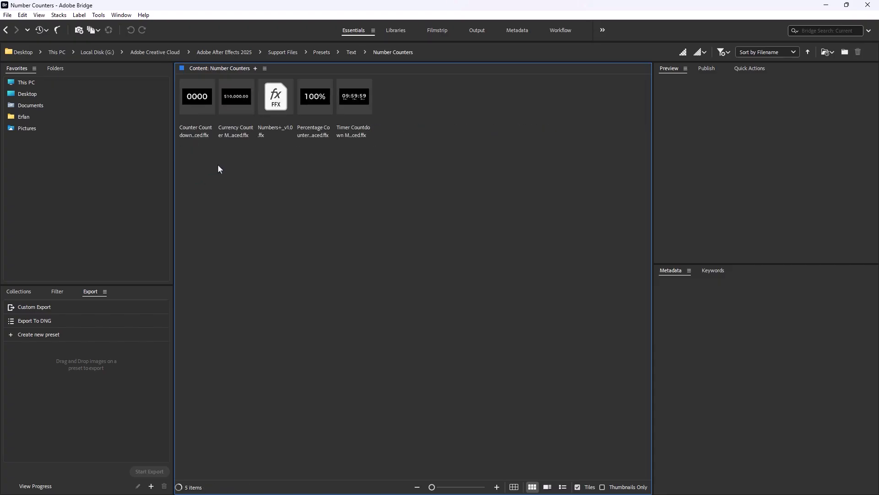
left_click(243, 112)
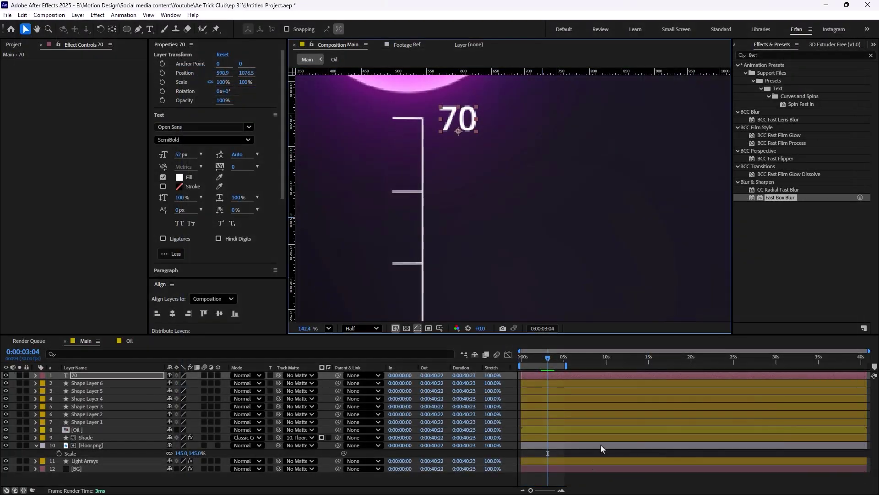
- Back in After Effects, find the Numbers+_v1.0 preset by searching for "number" and apply it to the 70 text layer
type("number")
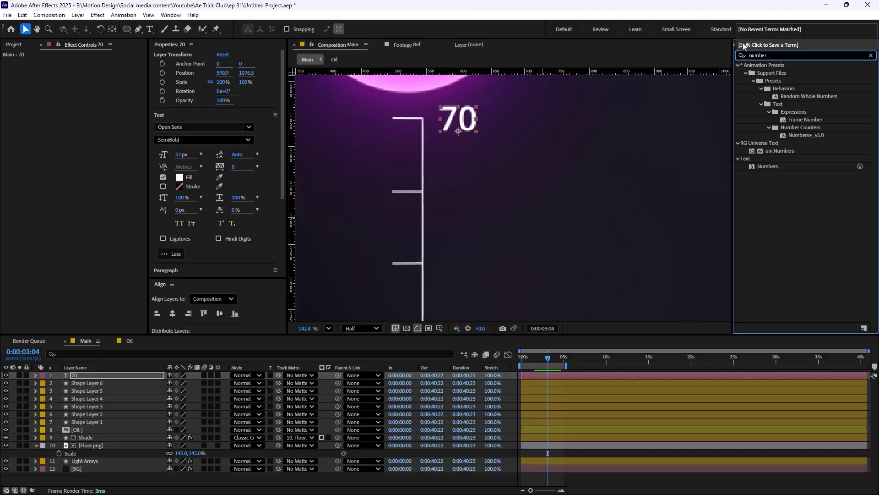
left_click_drag(818, 136, 116, 377)
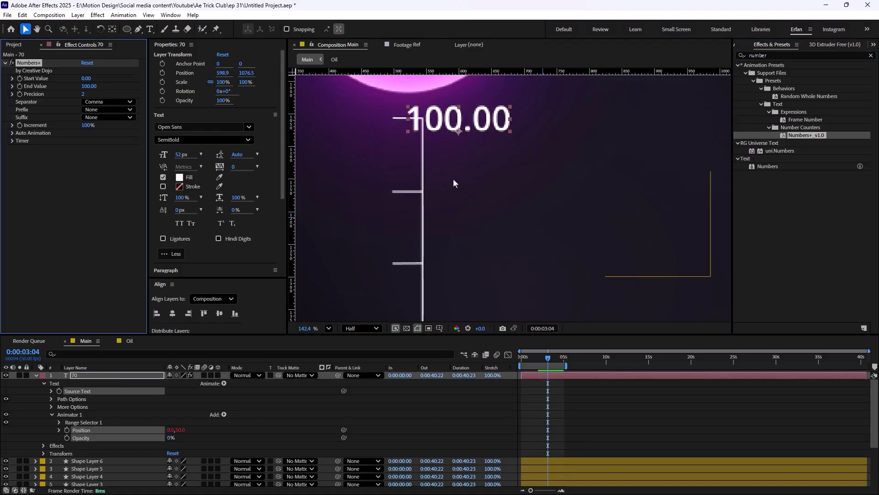
scroll(453, 177, "down", 2)
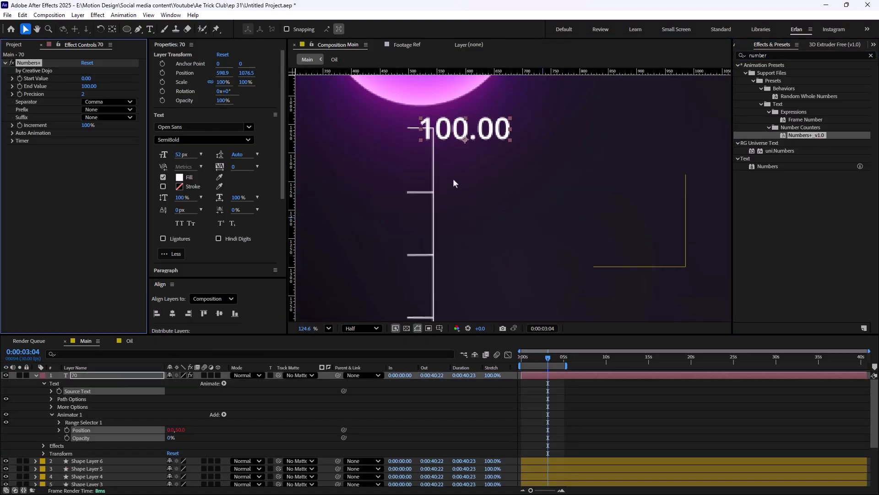
- Set the Numbers+ precision to 0 and its end value to 70
left_click(83, 94)
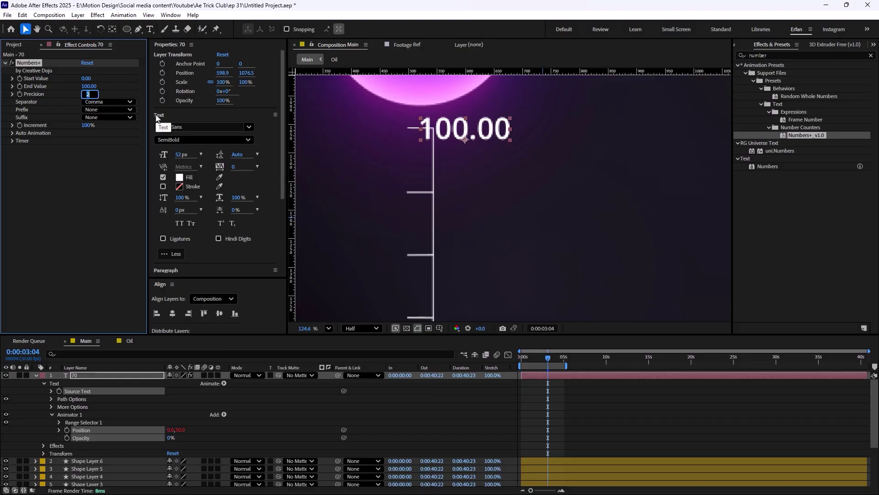
key("Return")
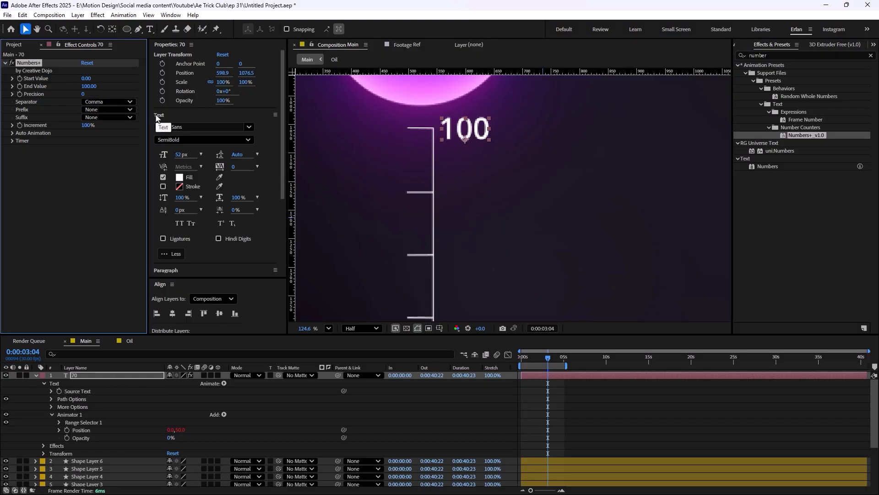
left_click(93, 86)
type("70")
key("Return")
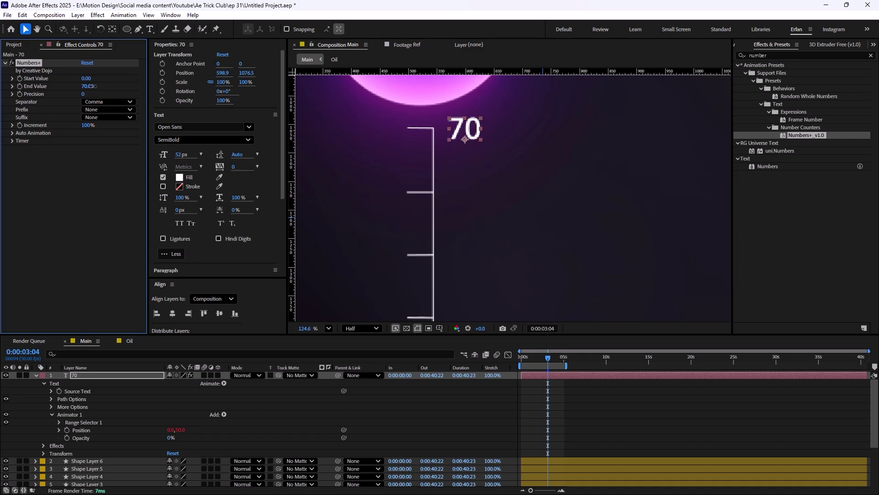
- Keep the Numbers+ prefix at None and set its suffix to USD
left_click(98, 110)
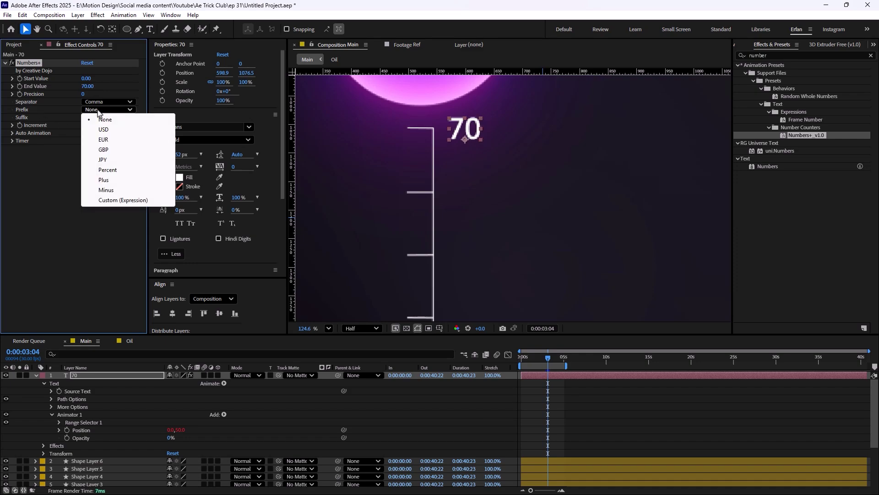
left_click(101, 119)
left_click(102, 117)
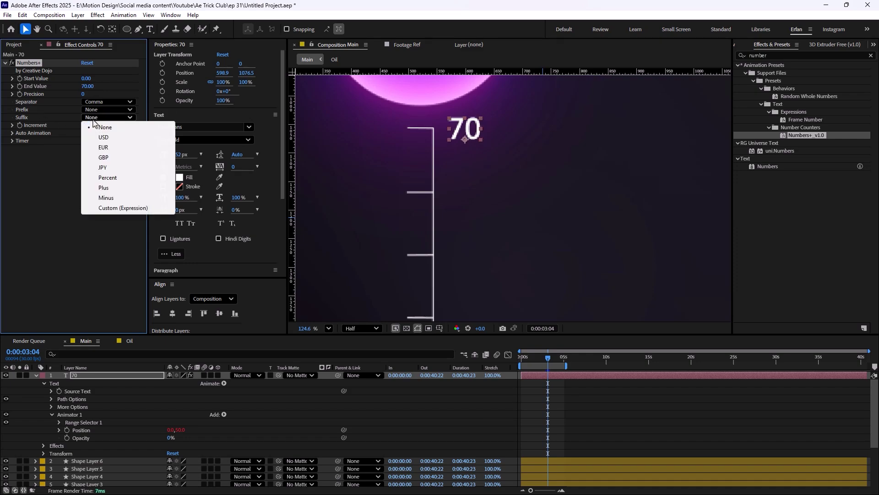
left_click(111, 140)
scroll(476, 213, "up", 3)
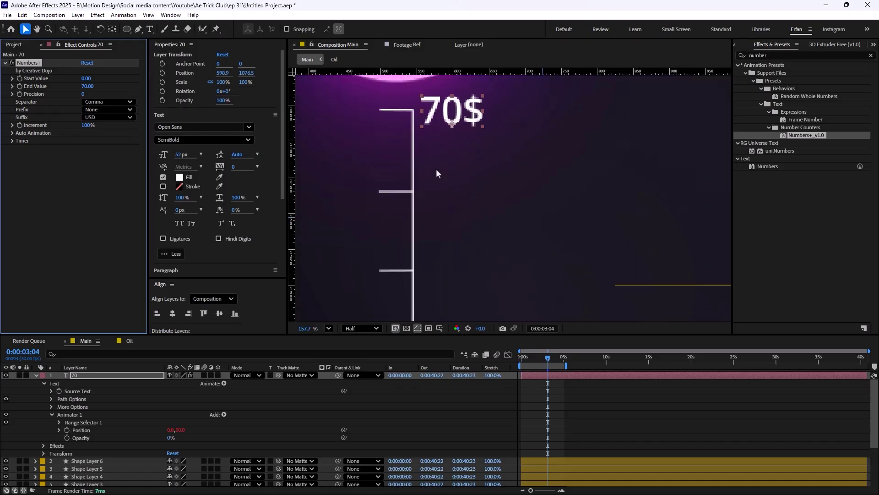
- Make the Numbers+ counter run down with a start value of 70 and an end value of 0
key("v")
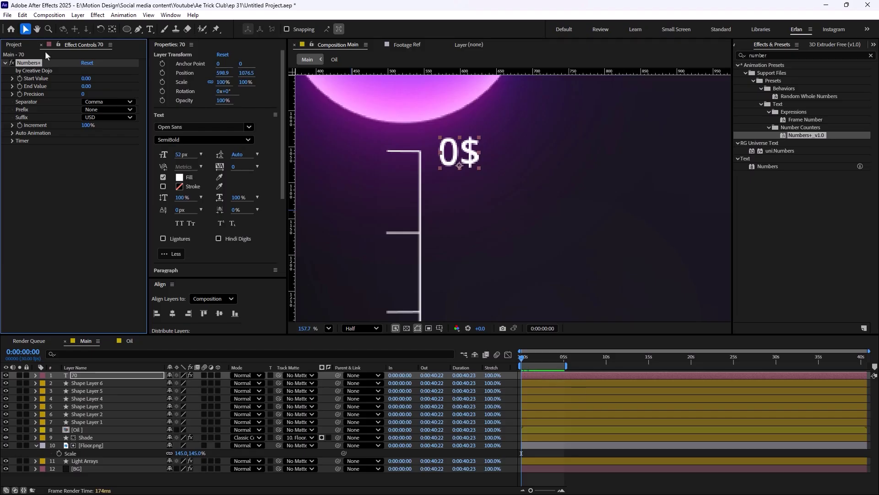
left_click(88, 78)
type("70")
key("Return")
- Preview the dollar countdown and return the playhead to the first frame
key("space")
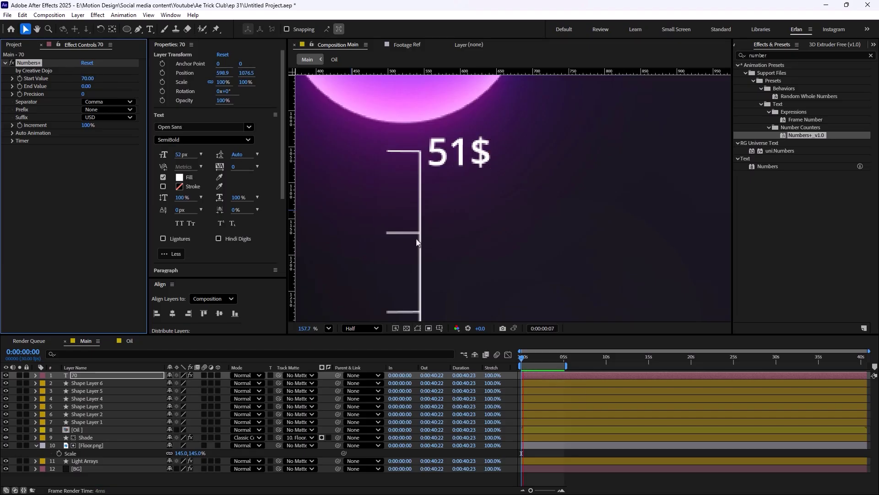
key("space")
left_click_drag(531, 358, 507, 365)
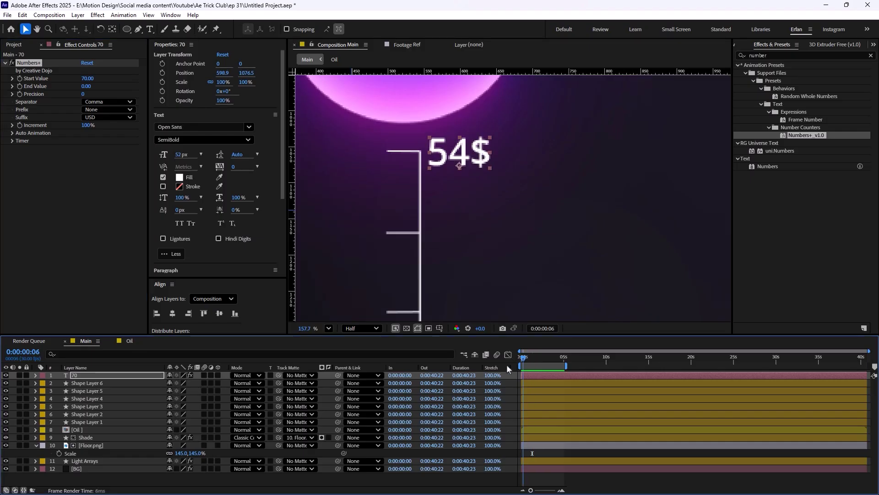
scroll(469, 177, "down", 2)
scroll(417, 183, "down", 2)
scroll(499, 229, "down", 2)
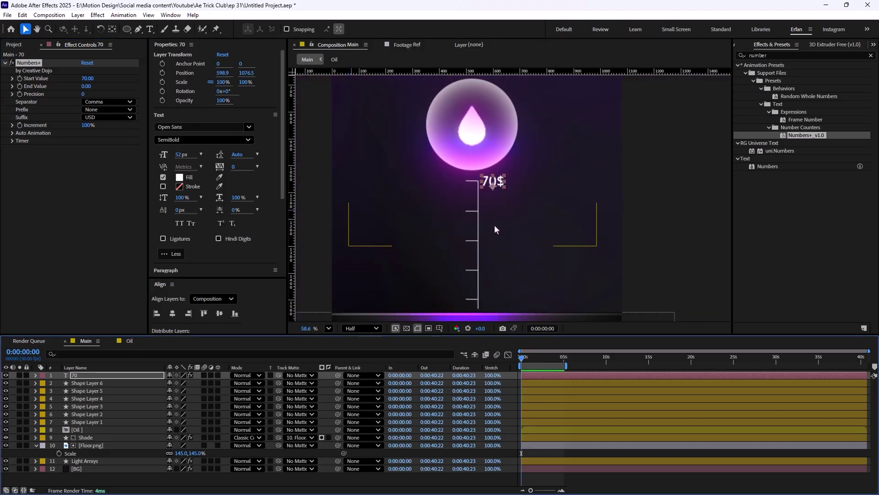
- Centre the 70 layer's anchor point in its content and add a position keyframe at 0:00:00:00
key("ctrl+alt+Home")
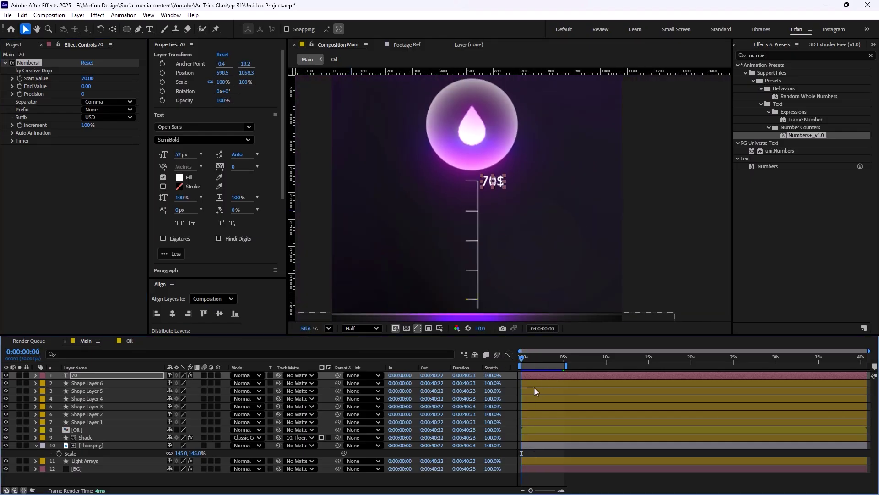
key("p")
left_click(59, 383)
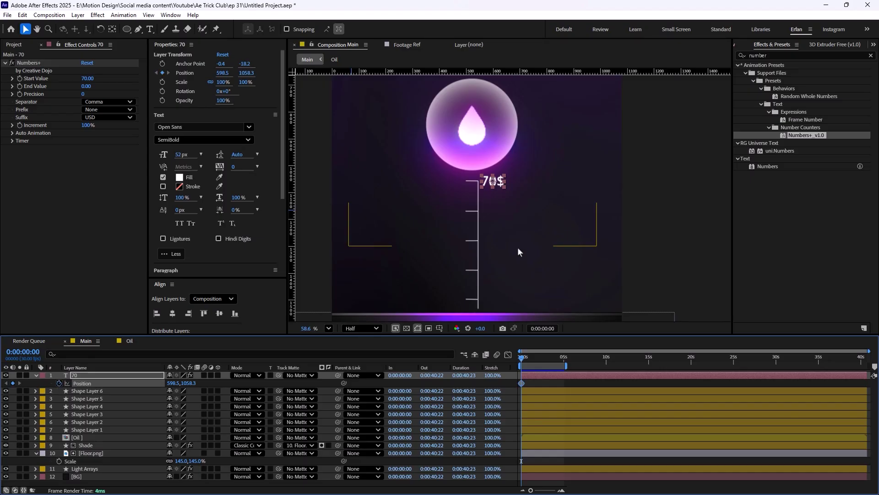
- At 0:00:01:00, move the 70 text layer straight down to the ruler's lowest tick, at a Y position of about 1500
key("shift+Page_Down")
key("shift+Page_Down")
key("shift+Page_Down")
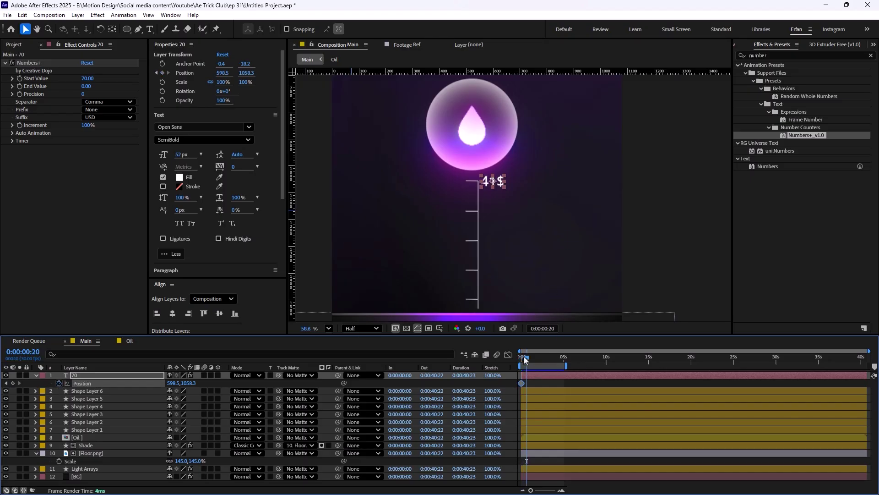
scroll(510, 202, "up", 2)
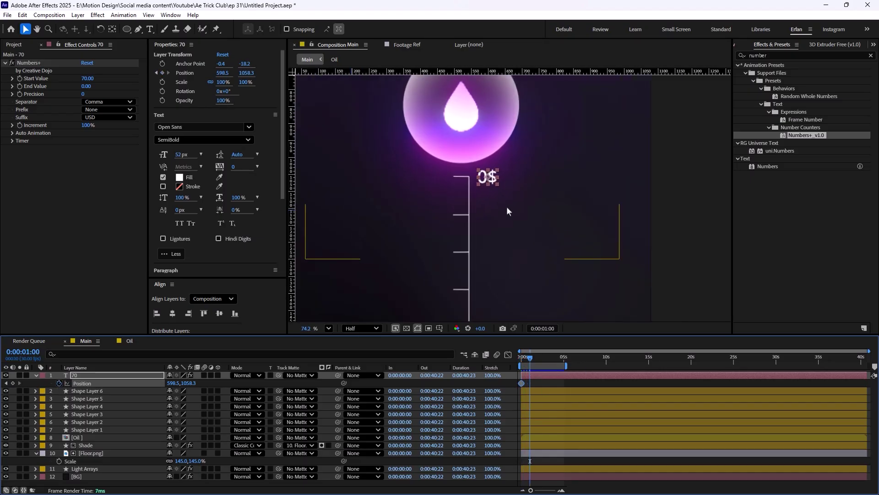
left_click_drag(464, 220, 468, 150)
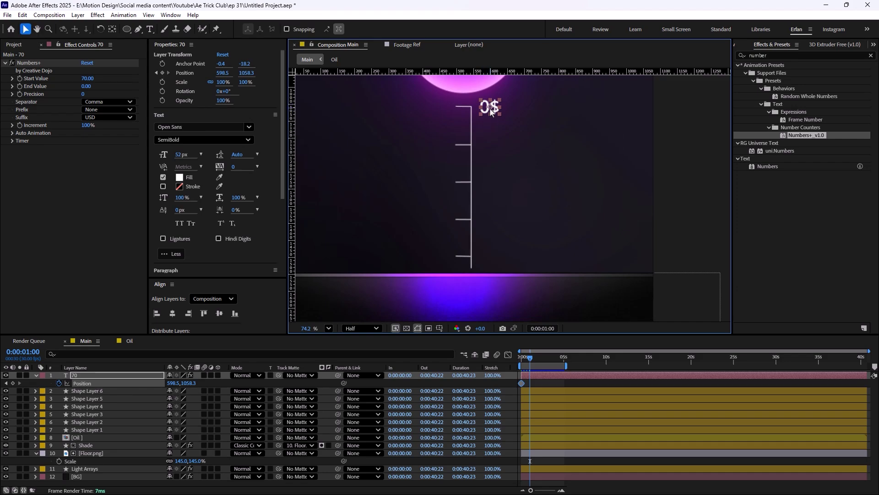
left_click_drag(489, 108, 491, 257)
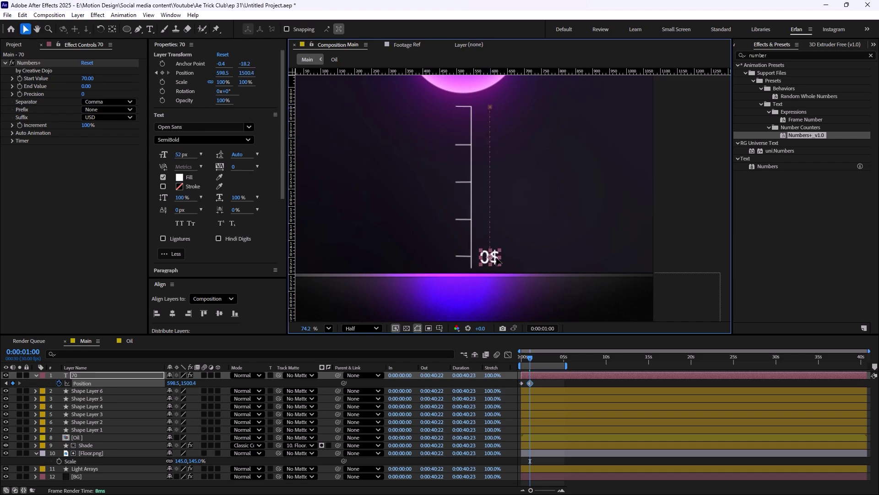
- Apply Easy Ease to both position keyframes of the 70 layer and set their incoming and outgoing velocity influence to 65%
left_click_drag(553, 384, 518, 389)
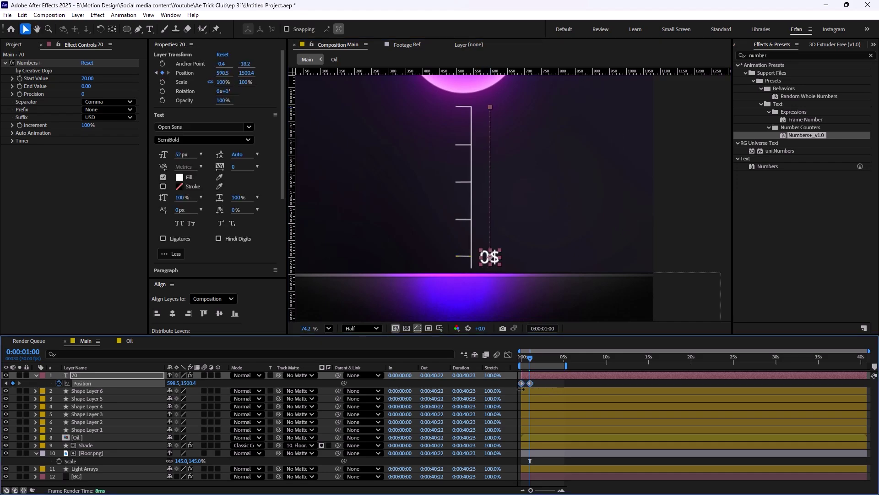
key("F9")
right_click(530, 382)
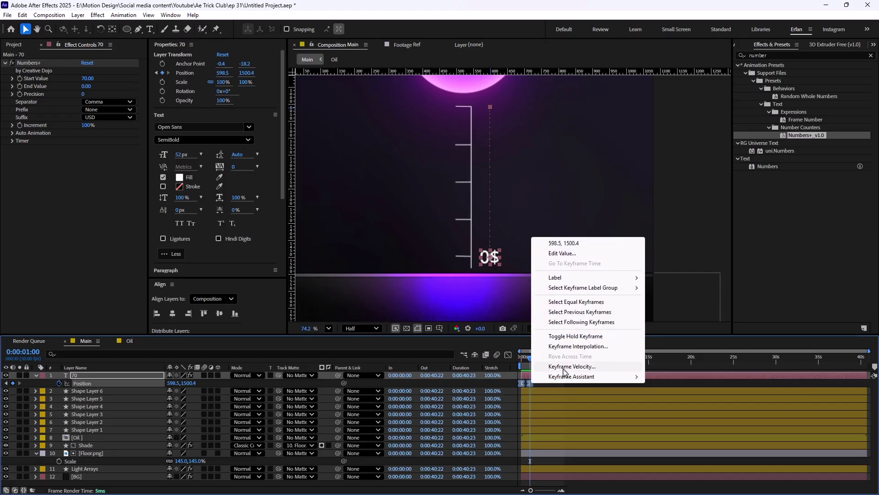
left_click(564, 367)
left_click(363, 246)
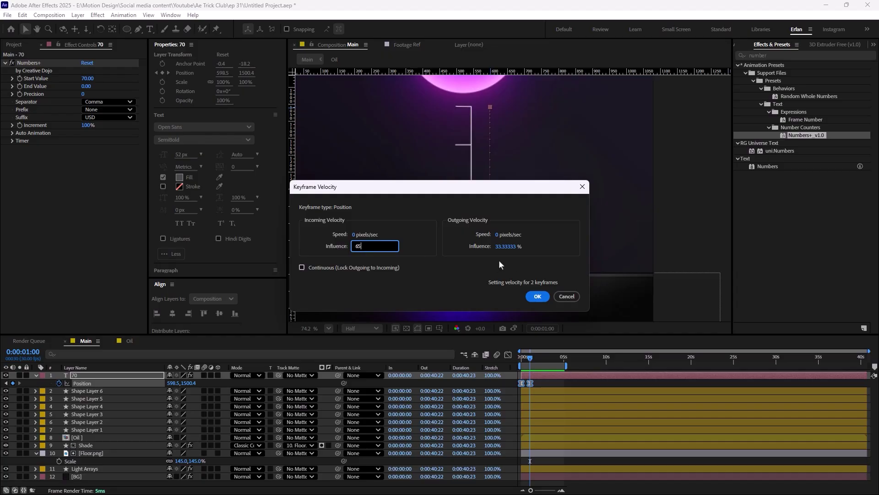
left_click(504, 247)
type("65")
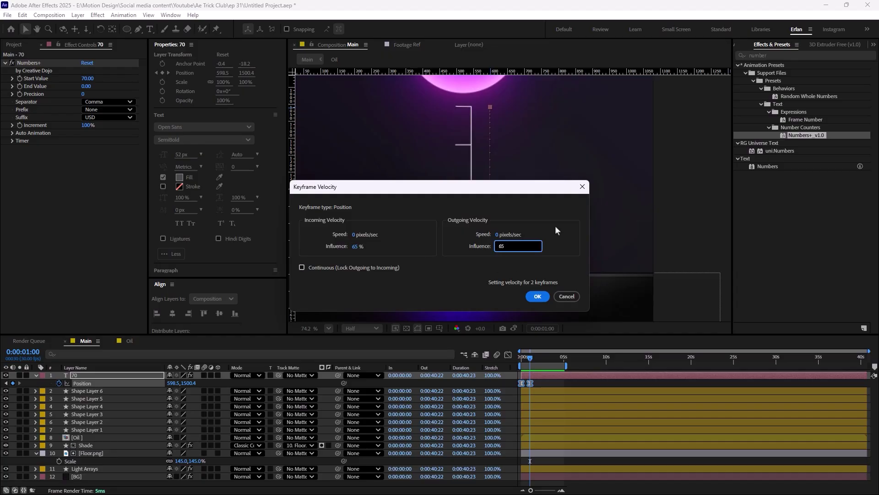
left_click(534, 299)
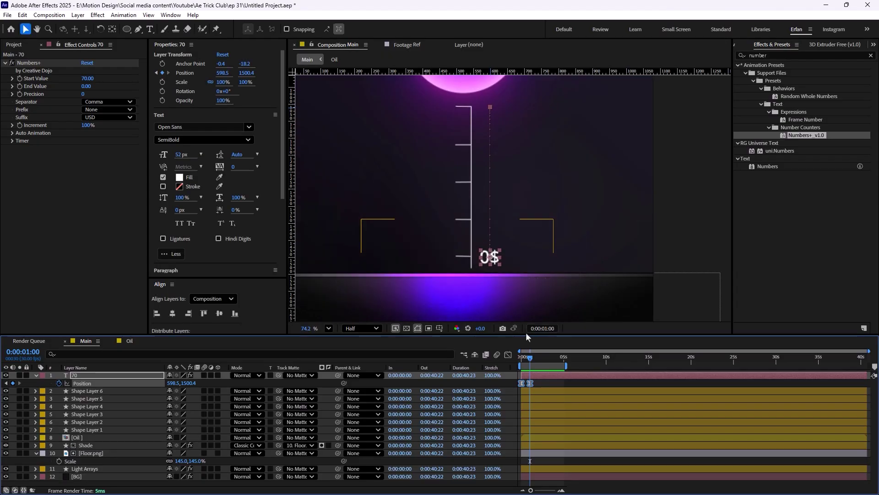
- Preview the dollar countdown travelling down the ruler from the first frame
left_click(523, 357)
scroll(472, 206, "down", 2)
key("space")
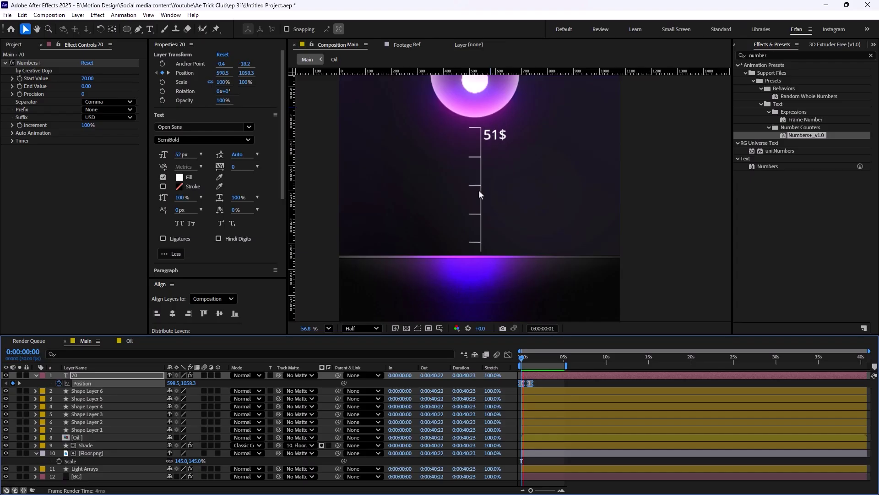
key("space")
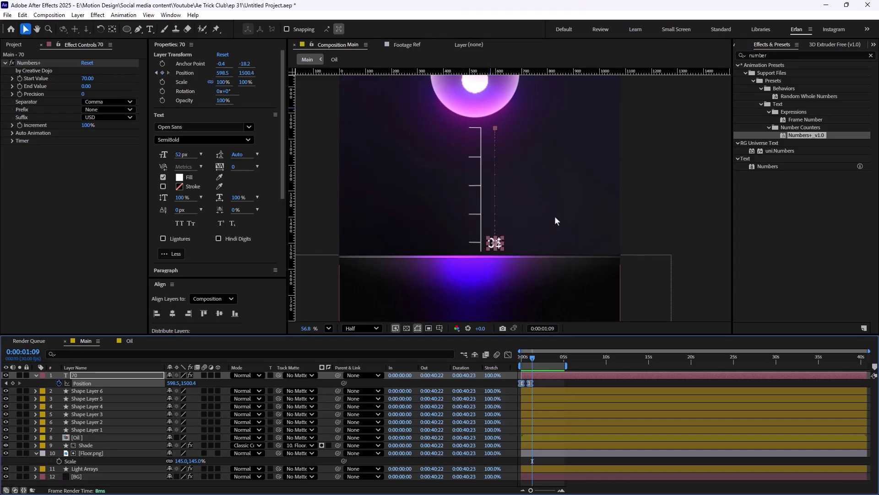
- Collapse the expanded properties of all layers in the Main composition and clear the layer selection
scroll(545, 224, "down", 2)
left_click(644, 215)
scroll(392, 252, "down", 2)
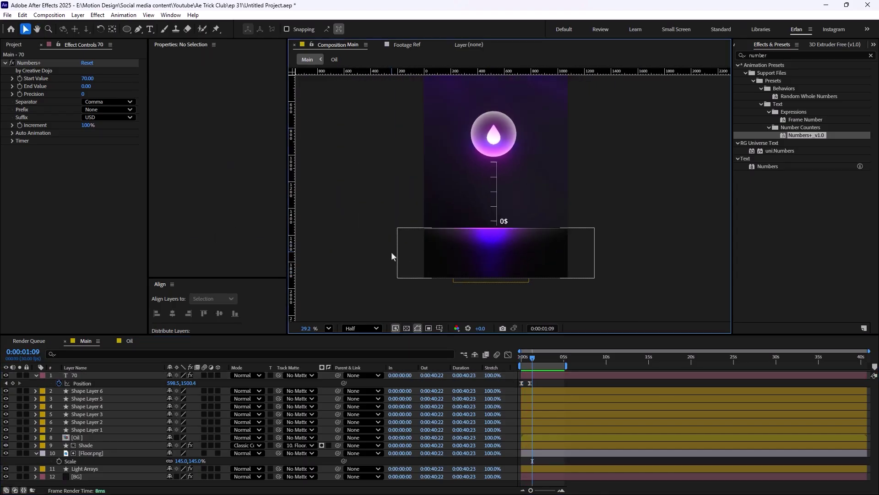
key("ctrl+a")
left_click(35, 375)
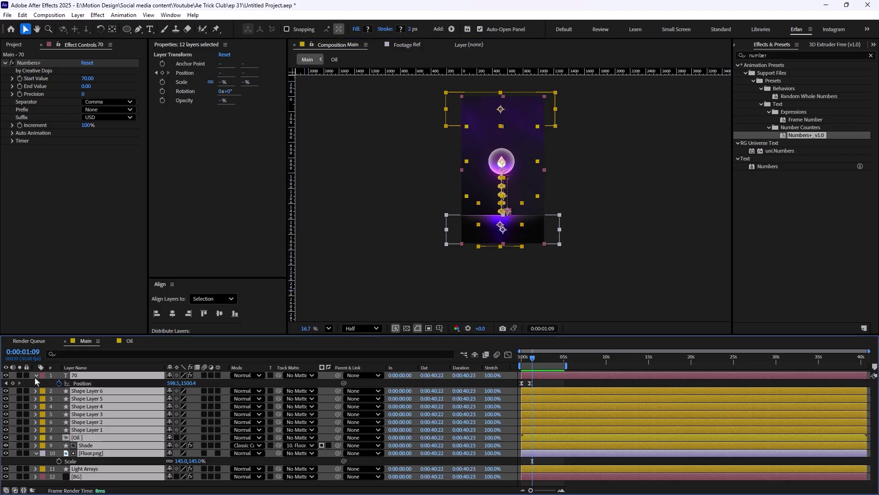
left_click(150, 465)
- Add a one-node camera with the 50mm preset to the Main composition
right_click(117, 479)
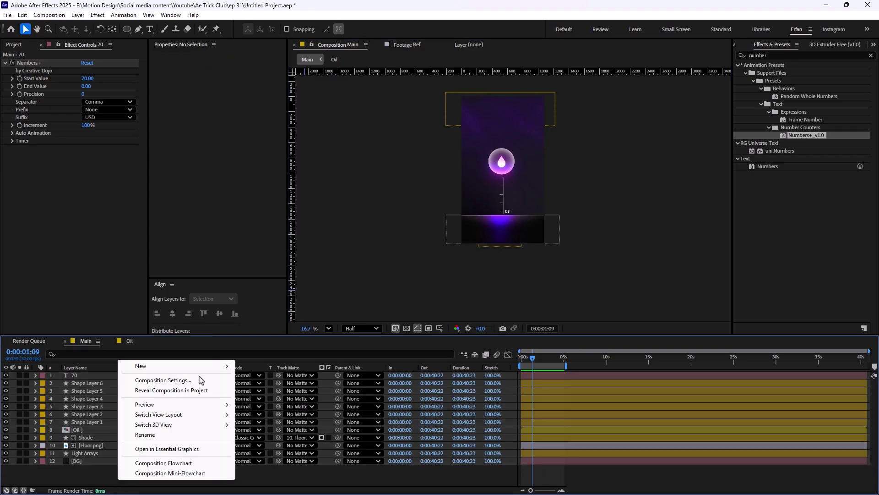
mouse_move(209, 370)
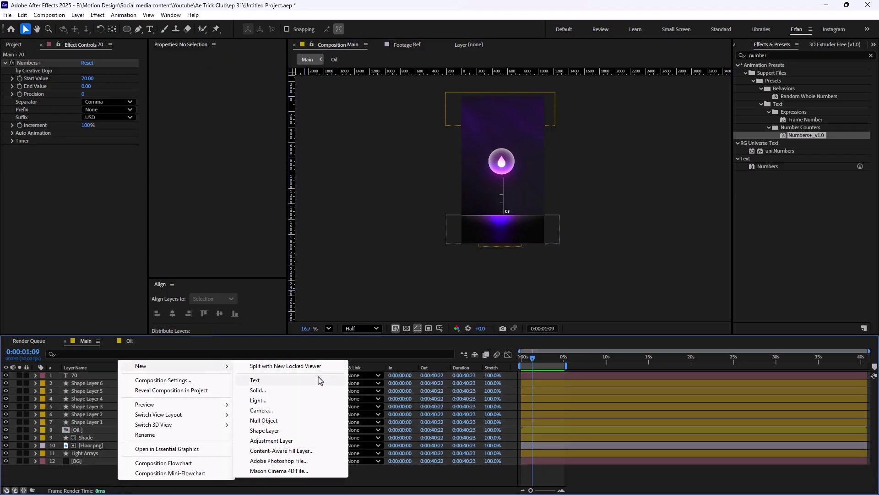
left_click(276, 413)
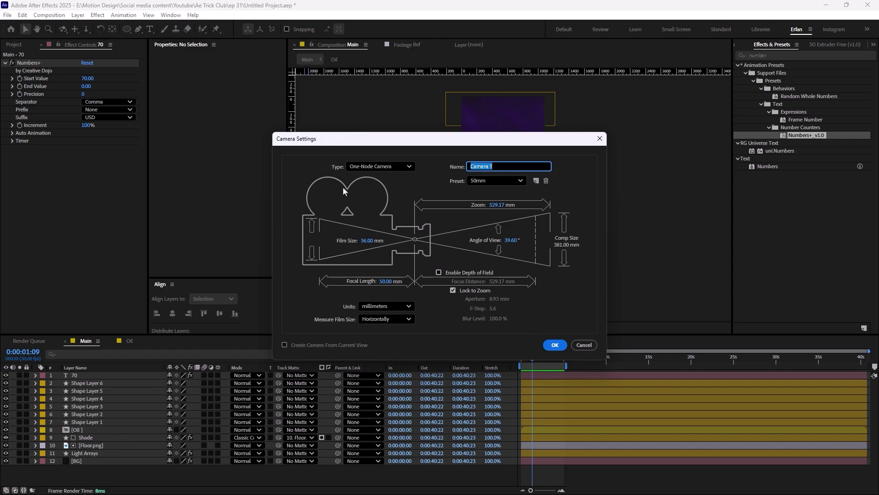
left_click(555, 346)
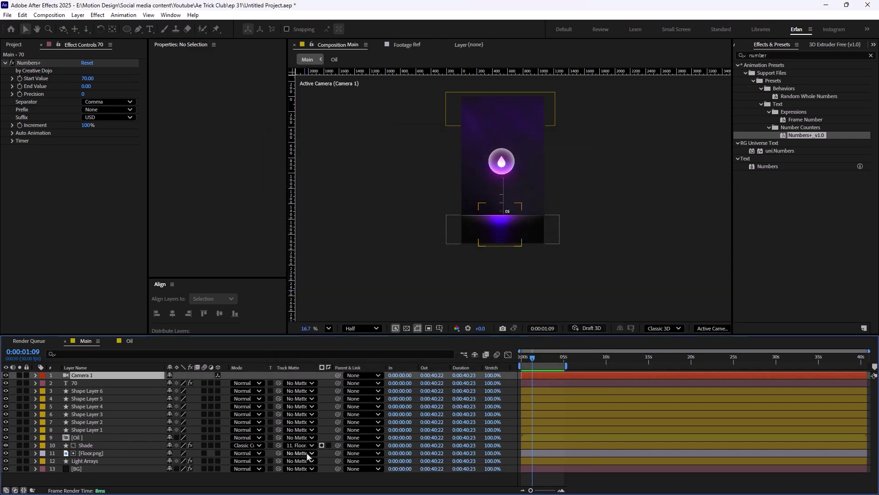
- Add a null object to the Main composition and name it Camera Controller
right_click(145, 479)
mouse_move(215, 366)
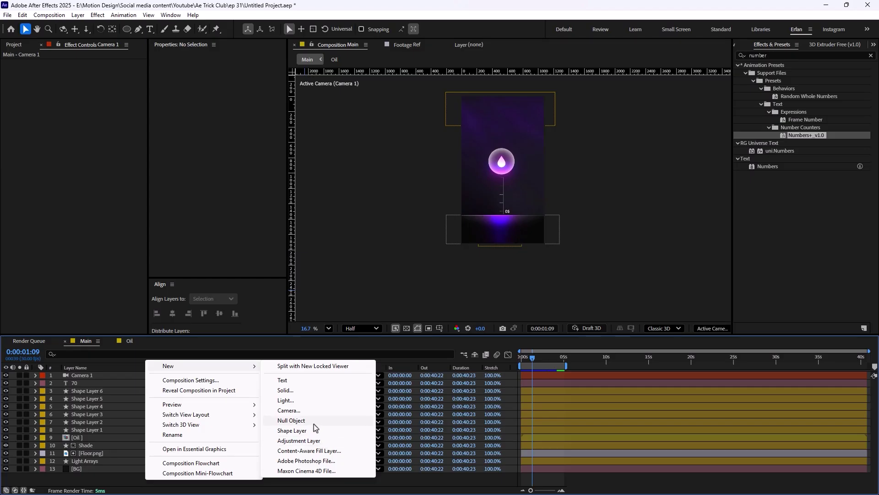
left_click(314, 429)
key("Return")
type("Cam")
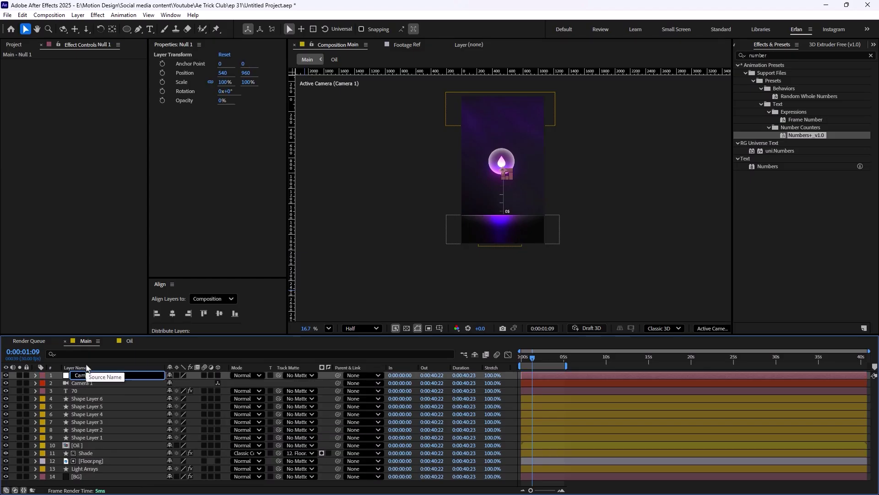
type("era Controller")
key("Return")
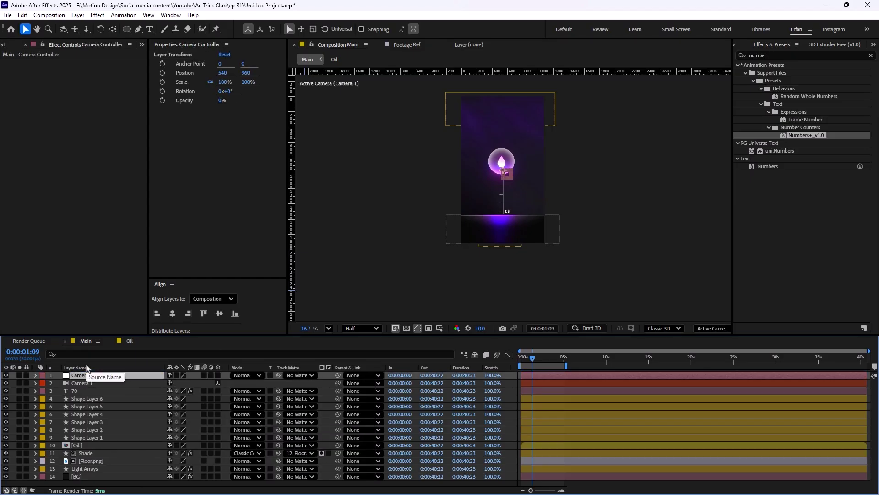
- Make the Camera Controller null a 3D layer and parent Camera 1 to it
left_click(218, 375)
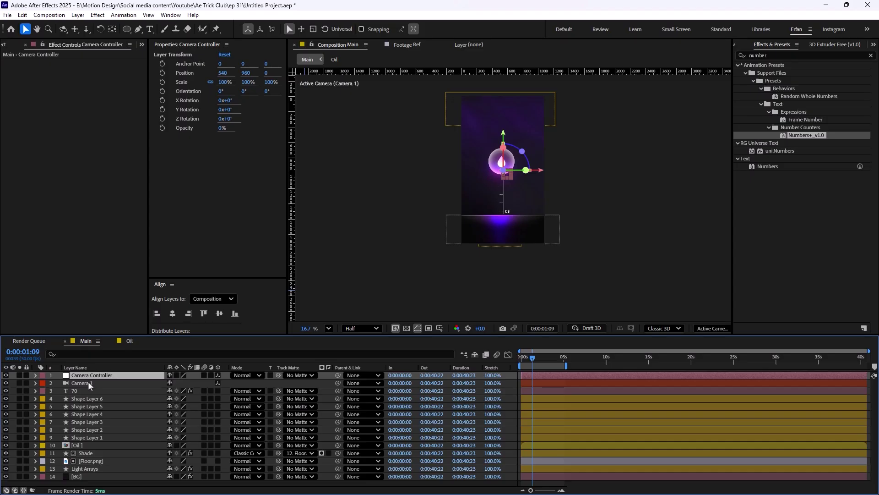
left_click(88, 383)
left_click_drag(337, 383, 108, 375)
- Turn on 3D for all layers from the 70 text down to Floor.png, leaving out Light Arrays and BG
left_click(93, 390)
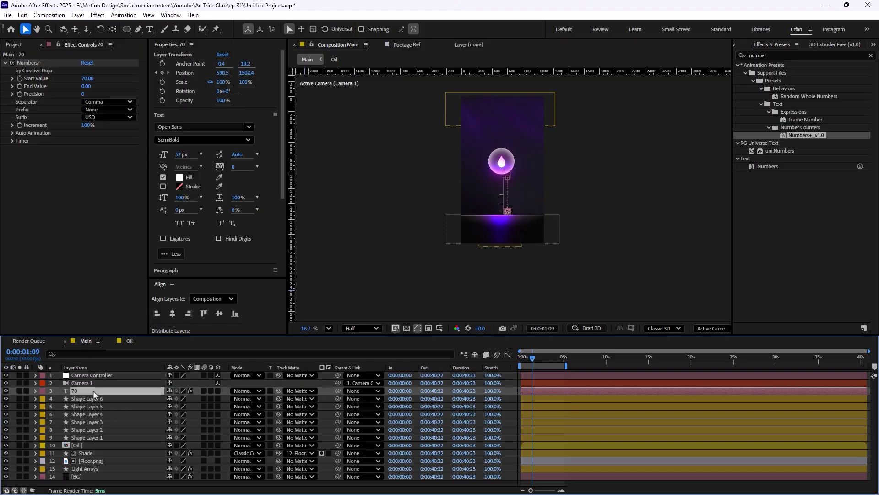
left_click(94, 461, "shift")
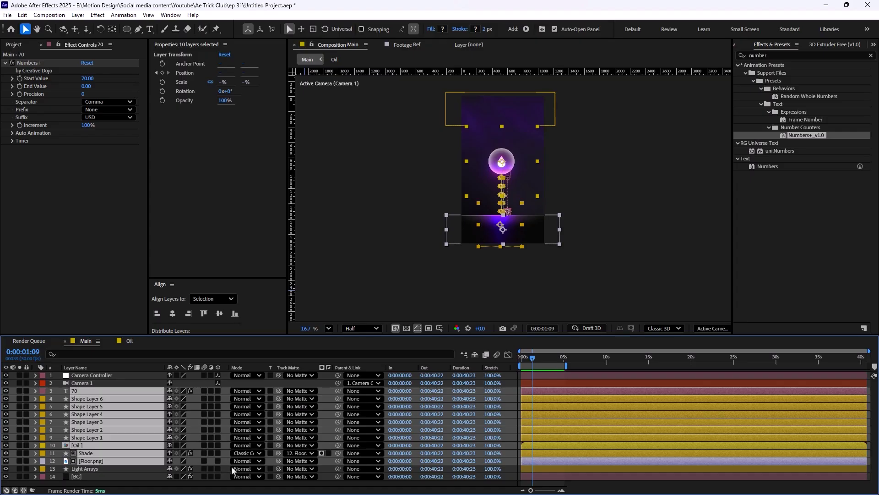
left_click(217, 431)
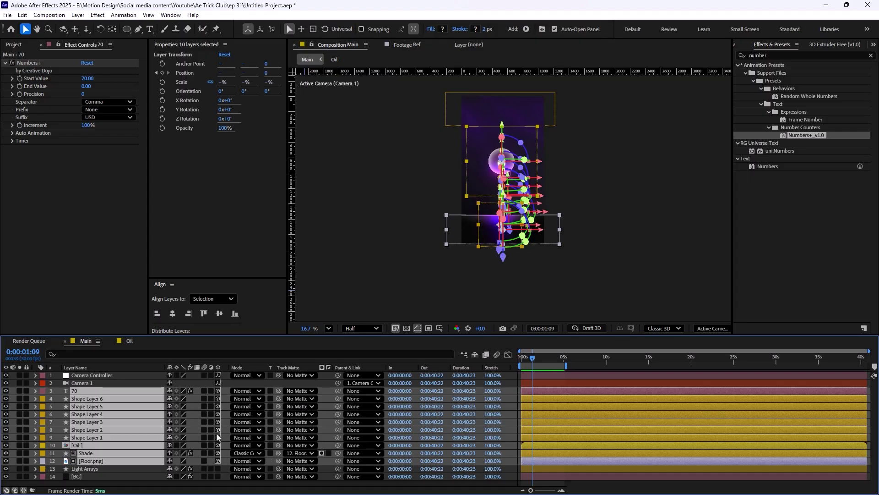
left_click(634, 265)
scroll(545, 289, "up", 5)
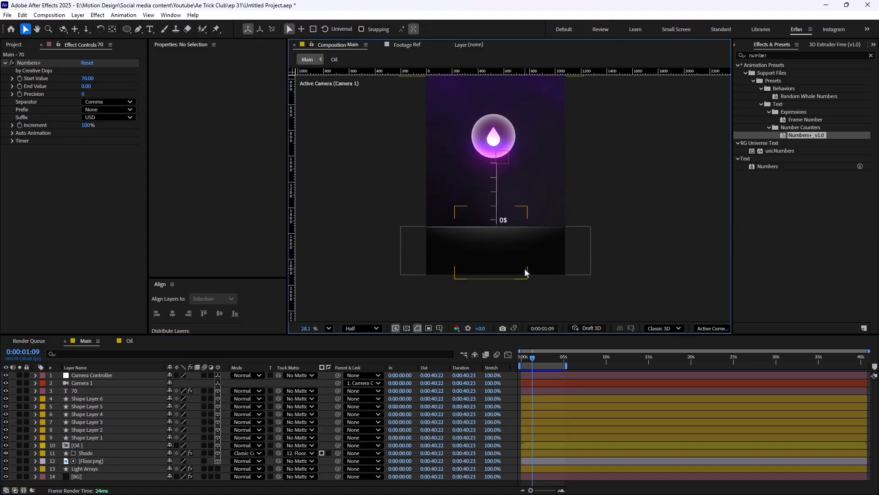
- Switch the Shade layer back to 2D and collapse its properties
left_click(92, 453)
key("p")
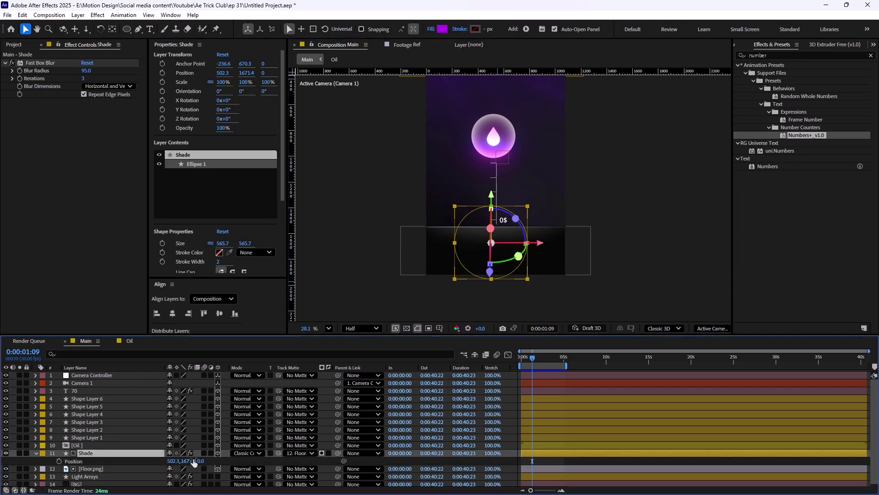
left_click(218, 453)
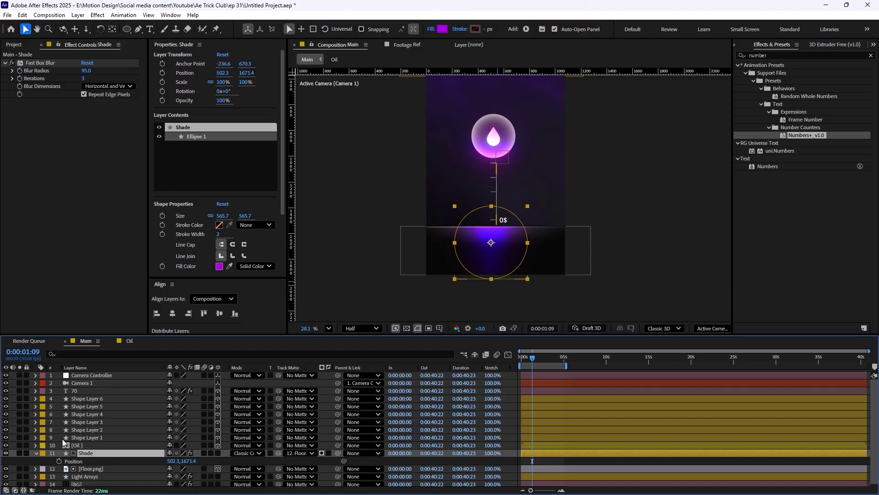
left_click(35, 453)
left_click(690, 234)
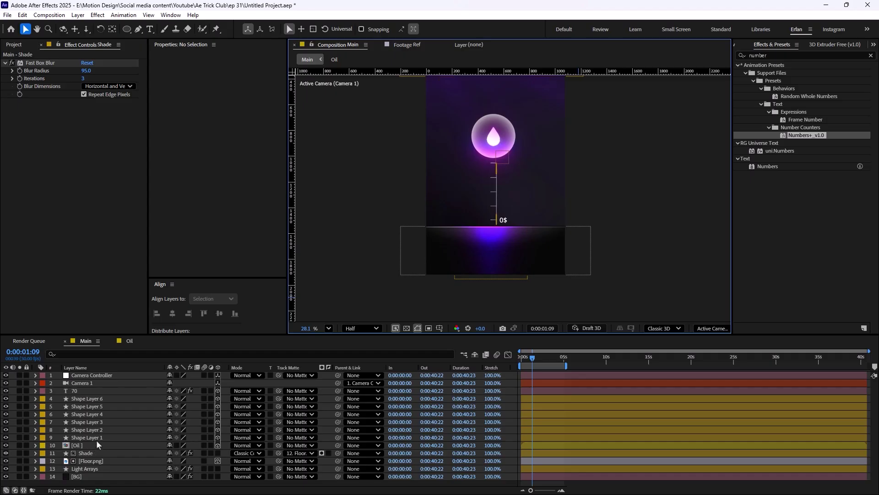
- Pre-compose the Shade and Floor.png layers as Floor, moving all attributes, and make the new layer 3D
left_click(90, 454)
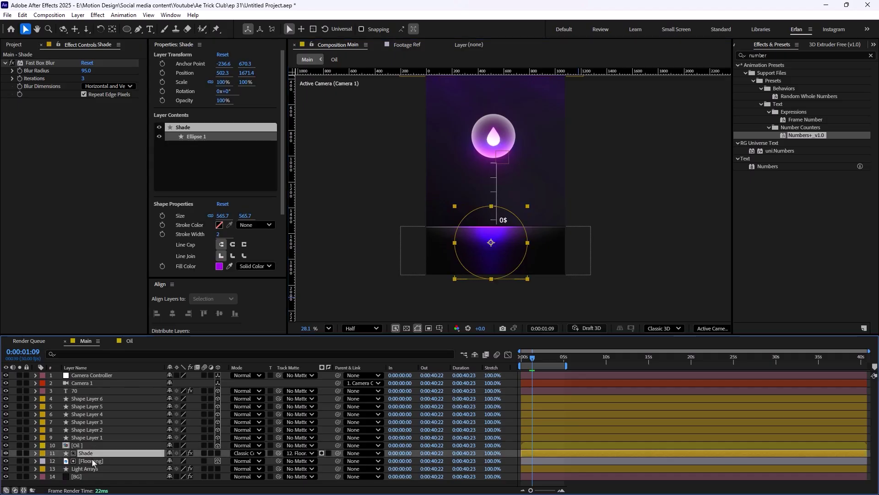
left_click(92, 460, "shift")
key("ctrl+shift+c")
type("F")
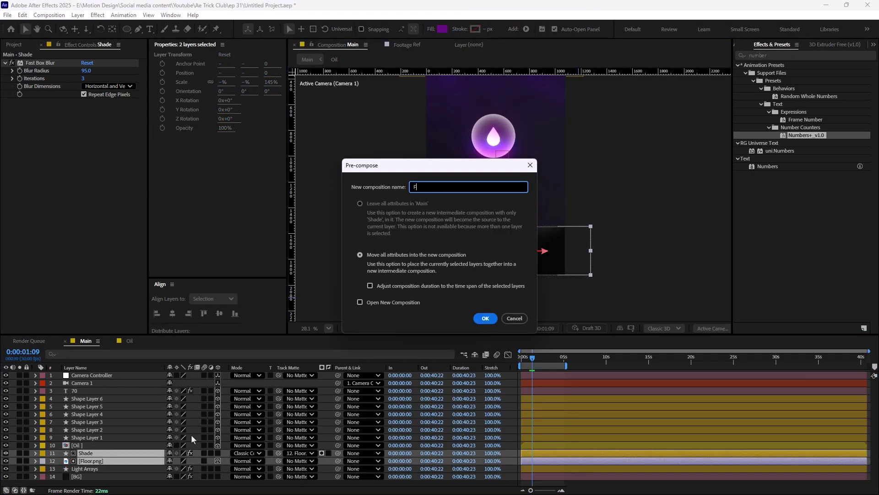
type("loor")
key("Return")
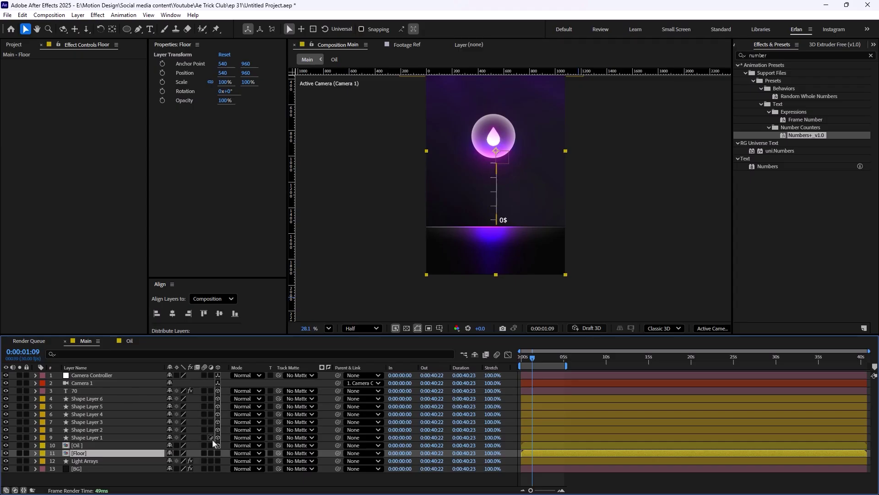
left_click(218, 453)
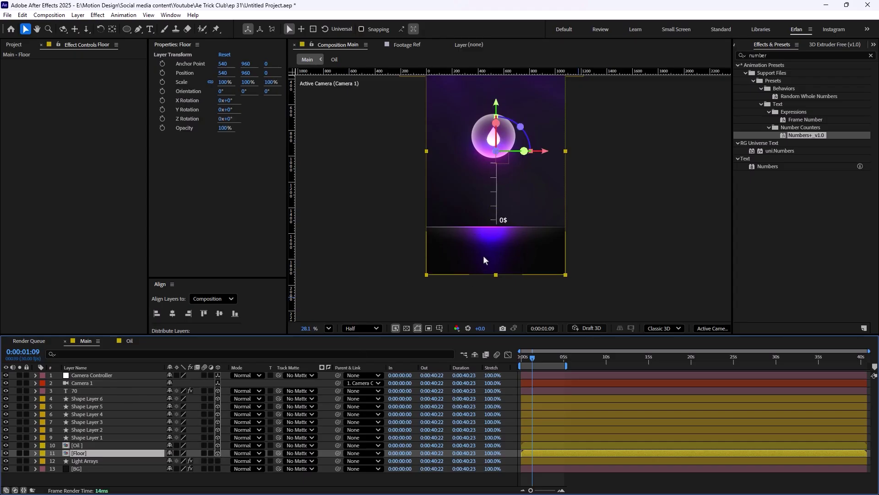
- At the first frame, push the Camera Controller forward to a Z position of 906
scroll(430, 177, "down", 1)
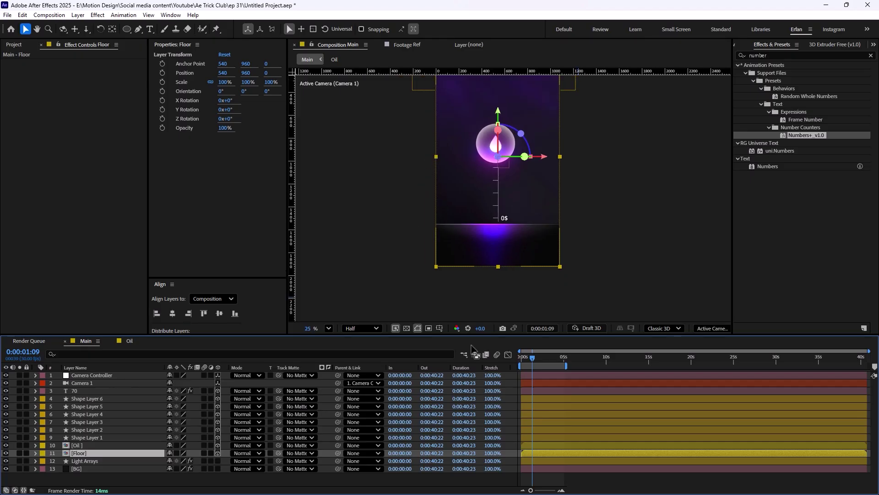
left_click(529, 361)
key("Home")
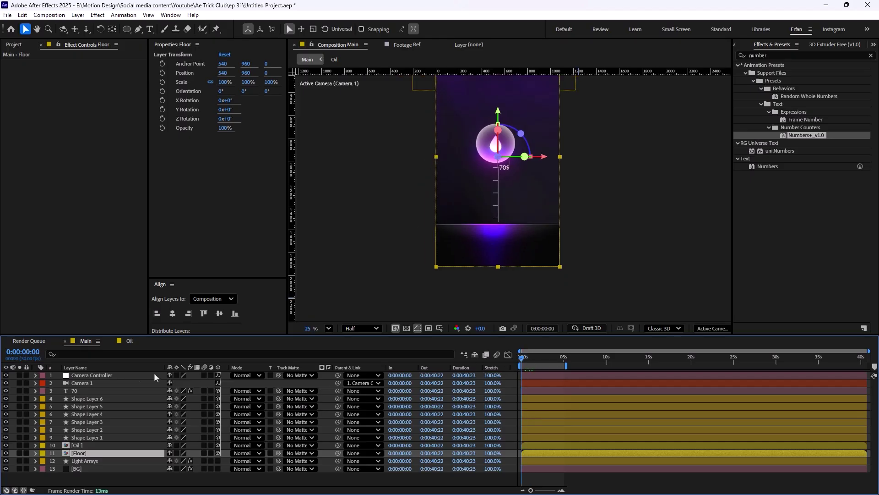
left_click(90, 375)
key("p")
left_click_drag(199, 383, 619, 382)
scroll(517, 232, "down", 1)
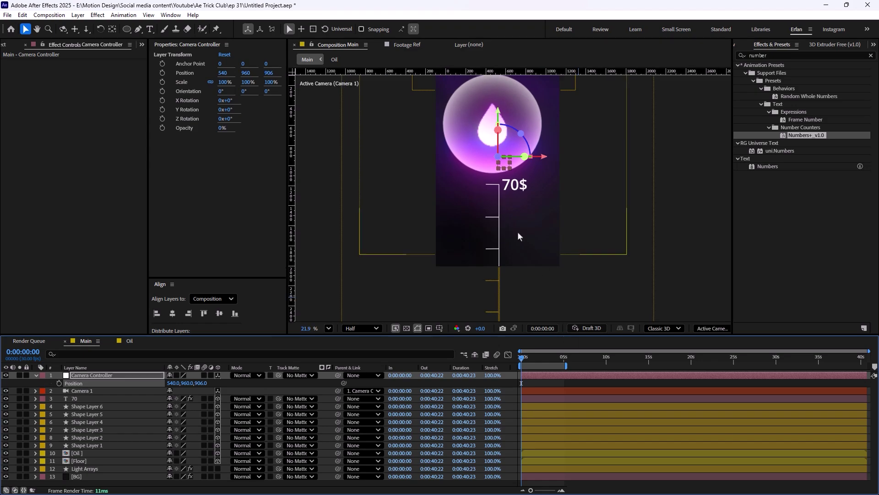
- Keyframe the Camera Controller's position at the first frame, and set its Z position to 369 at 0:00:00:20
scroll(518, 235, "down", 1)
left_click(59, 383)
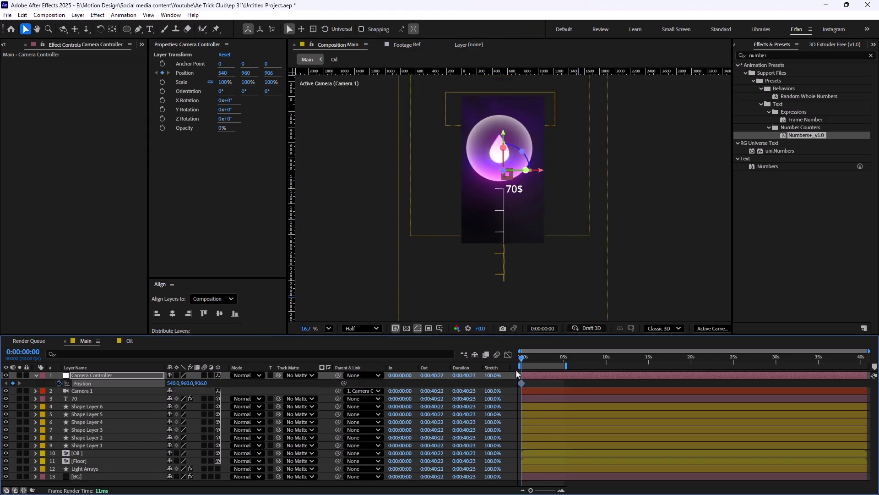
key("space")
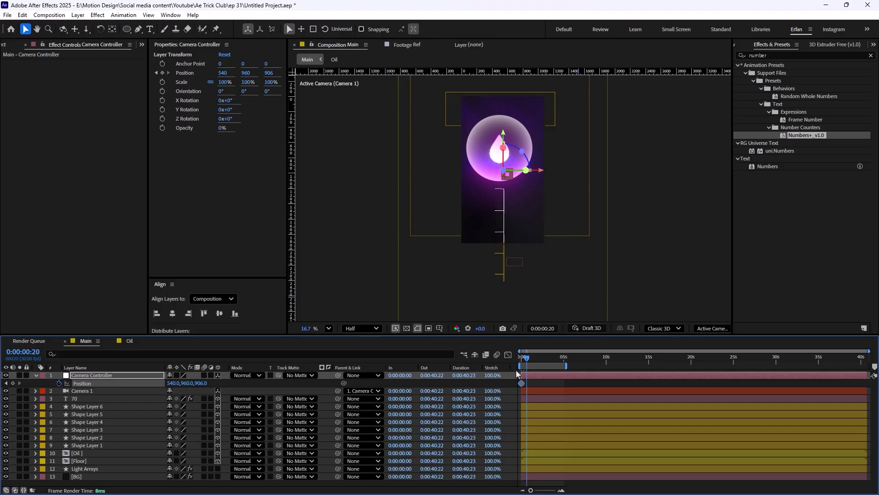
left_click_drag(202, 383, 113, 358)
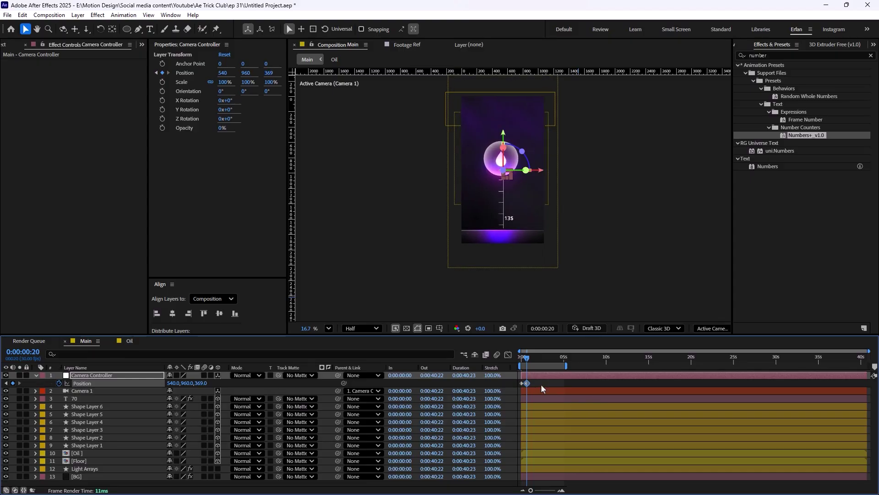
- Set the incoming and outgoing velocity influence of both Camera Controller position keyframes to 65% and preview the move
left_click_drag(542, 386, 488, 392)
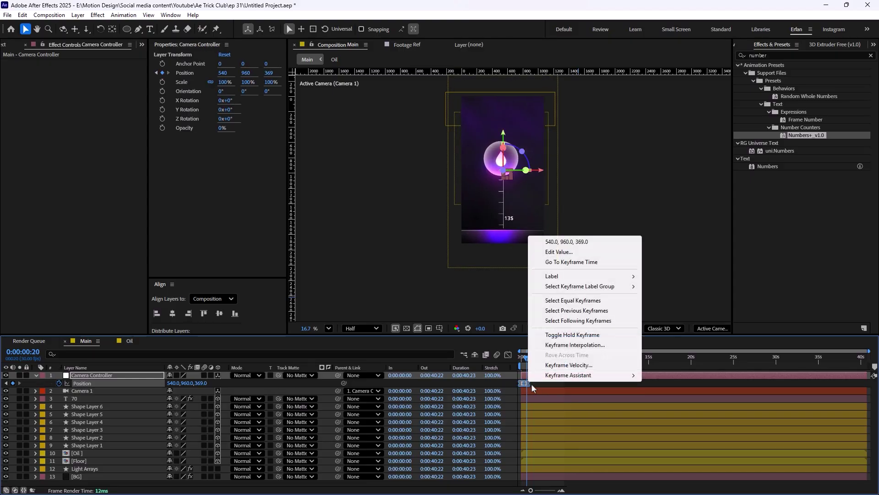
right_click(528, 382)
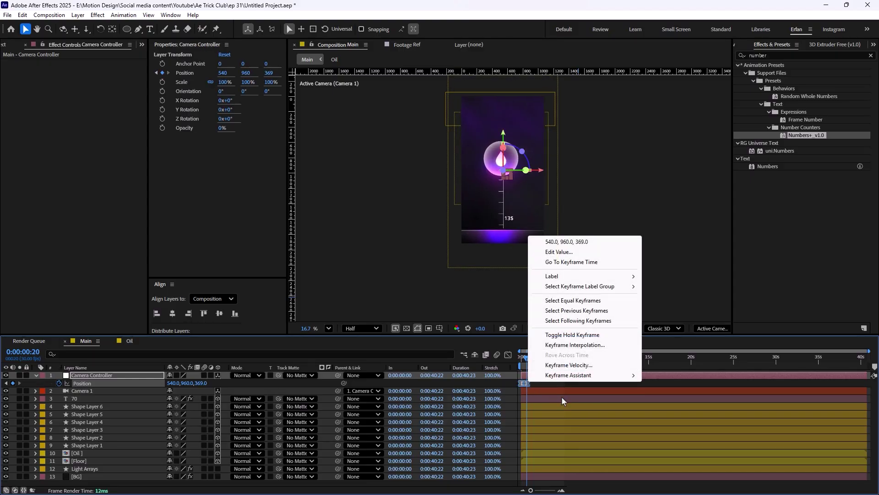
left_click(568, 365)
left_click(362, 246)
type("65")
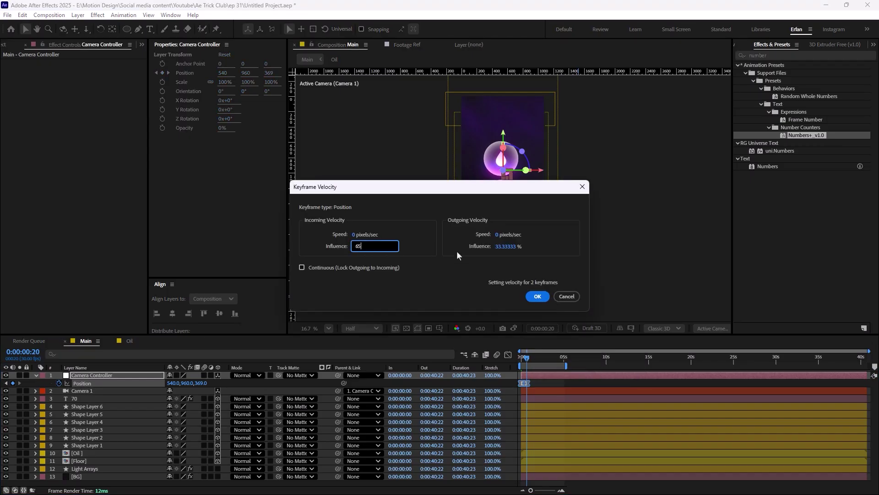
left_click(506, 246)
type("65")
left_click_drag(528, 359, 494, 358)
left_click(538, 386)
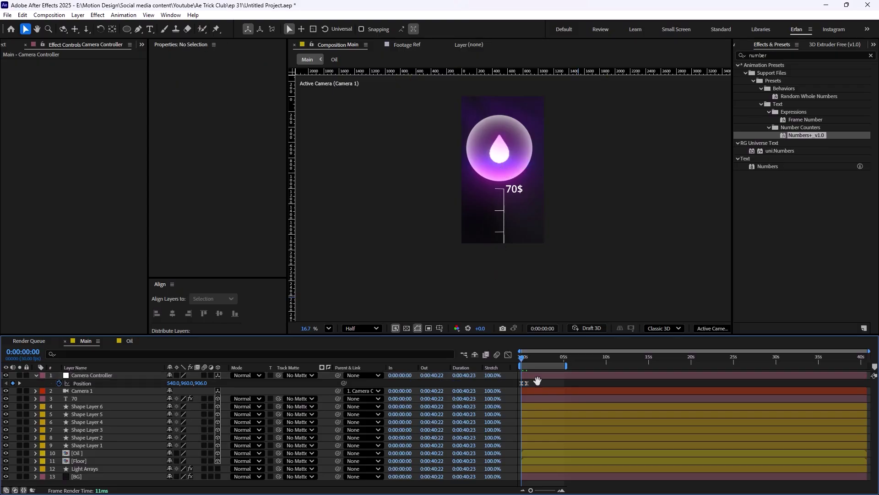
key("space")
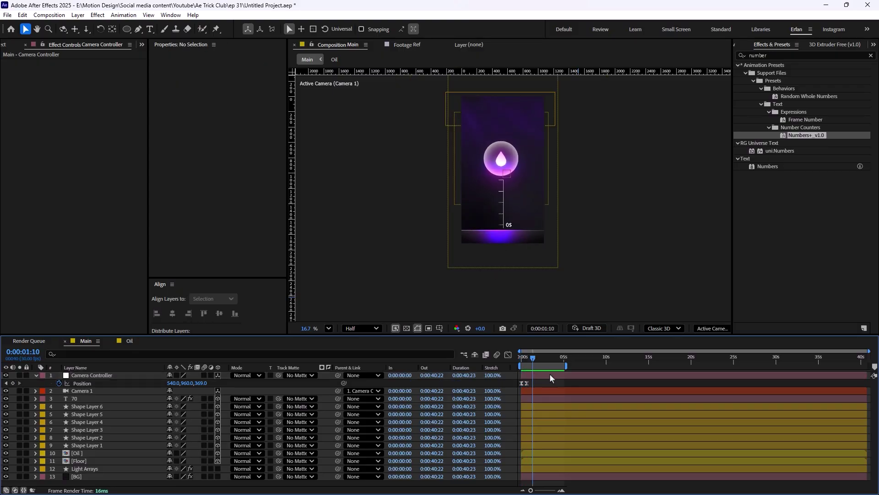
- Duplicate the Camera Controller null and parent the original Camera Controller to the copy
left_click_drag(546, 491, 552, 491)
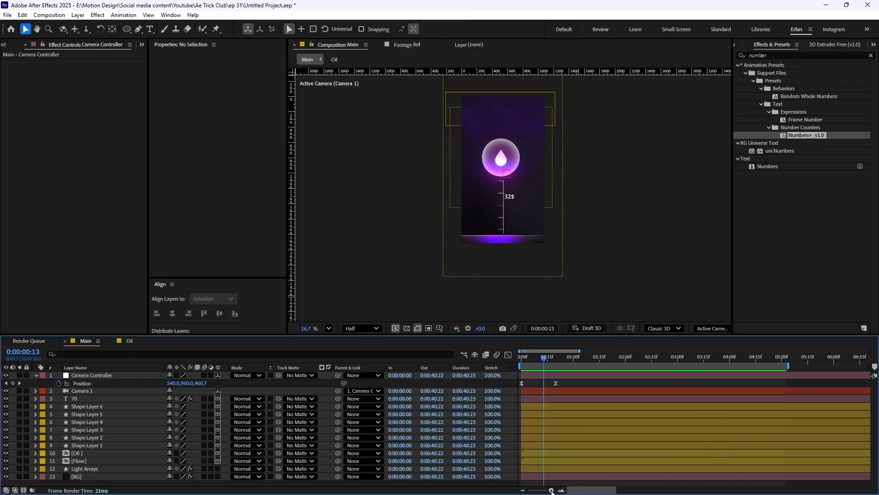
left_click(95, 376)
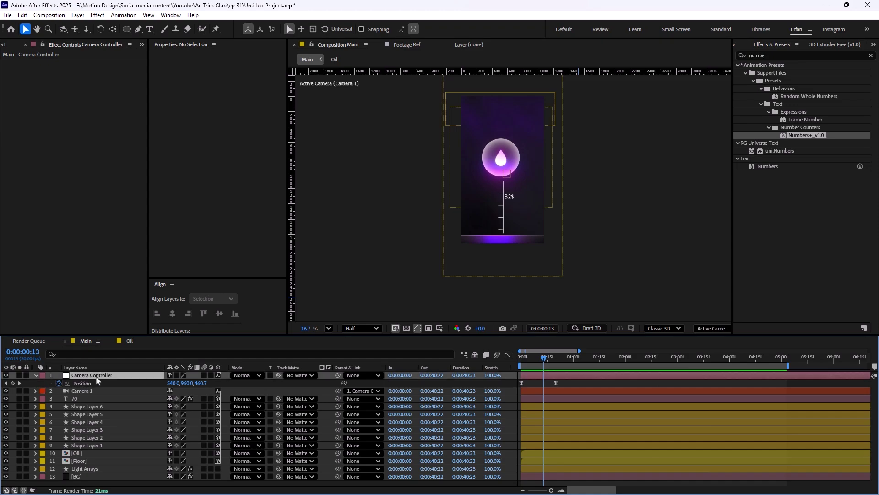
key("ctrl+d")
left_click(97, 382)
left_click_drag(339, 390, 123, 376)
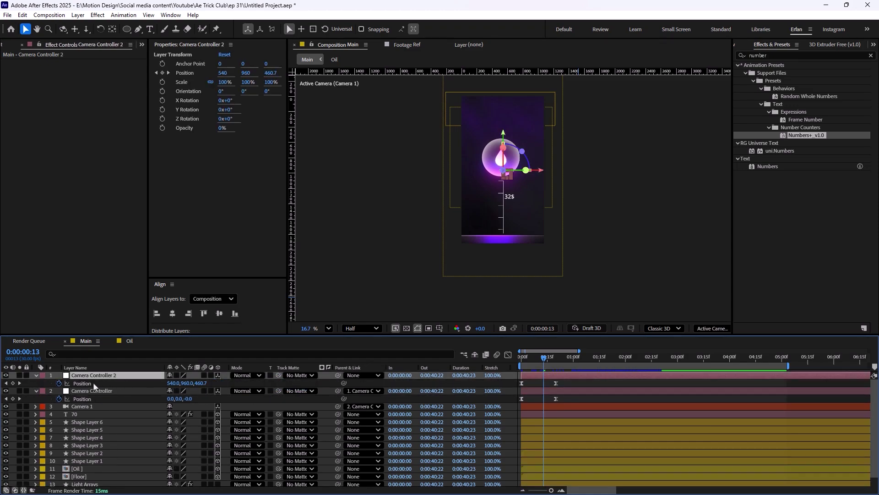
- Replace Camera Controller 2's position keyframes with a slow Z pull-back from 0:00:00:13 to past three seconds, and preview it
left_click(58, 383)
left_click_drag(540, 359, 696, 360)
left_click_drag(200, 383, 90, 395)
left_click_drag(690, 358, 680, 363)
key("Home")
key("space")
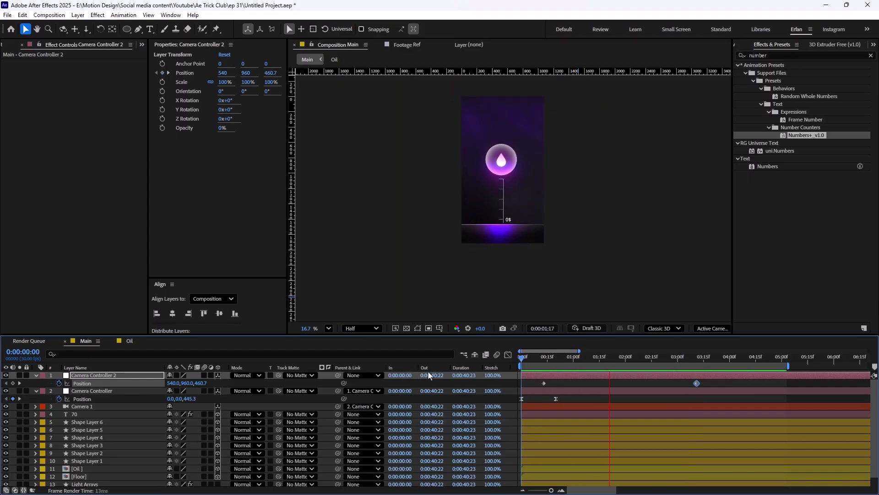
key("space")
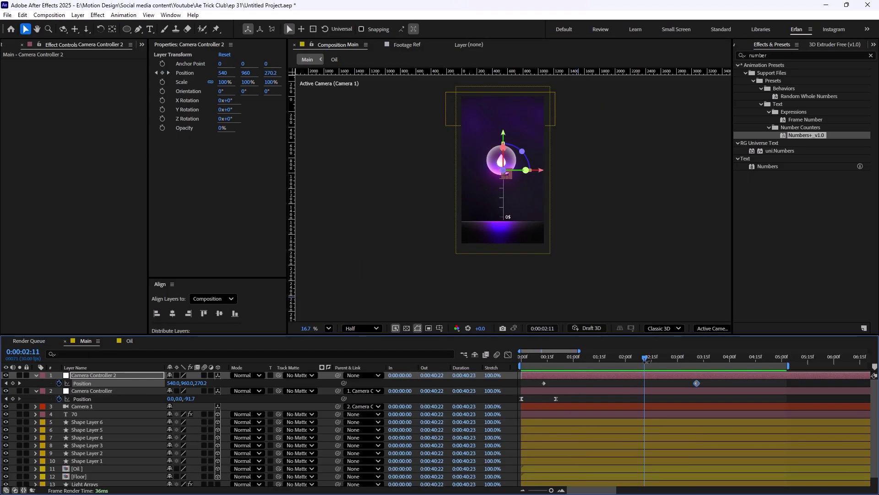
- Move the current time to 0:00:02:02 and collapse the properties of all layers
left_click_drag(645, 359, 748, 365)
key("ctrl+a")
key("u")
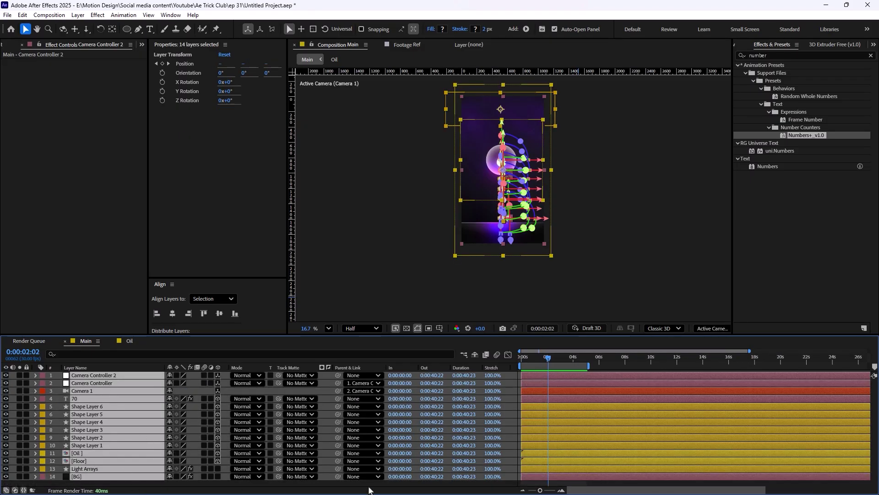
left_click(368, 487)
- Duplicate Camera Controller 2 and parent Camera Controller 2 to the new Camera Controller 3
left_click(101, 376)
key("ctrl+d")
left_click(106, 384)
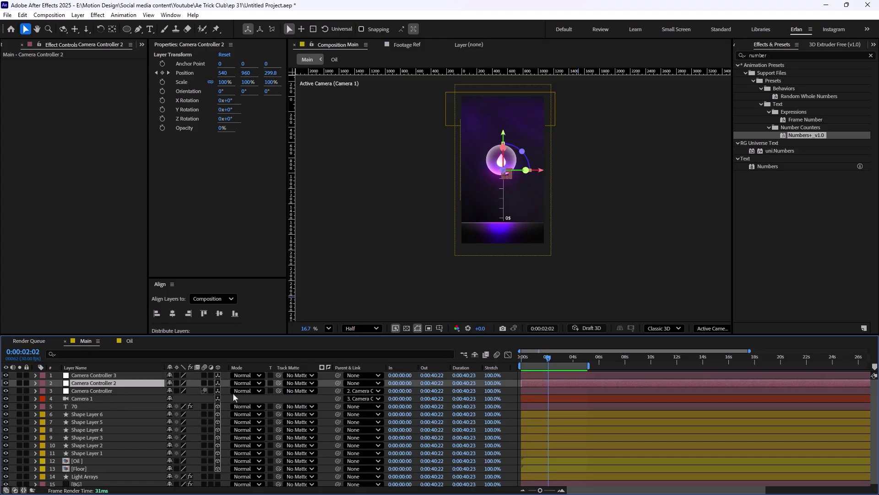
left_click_drag(337, 383, 123, 377)
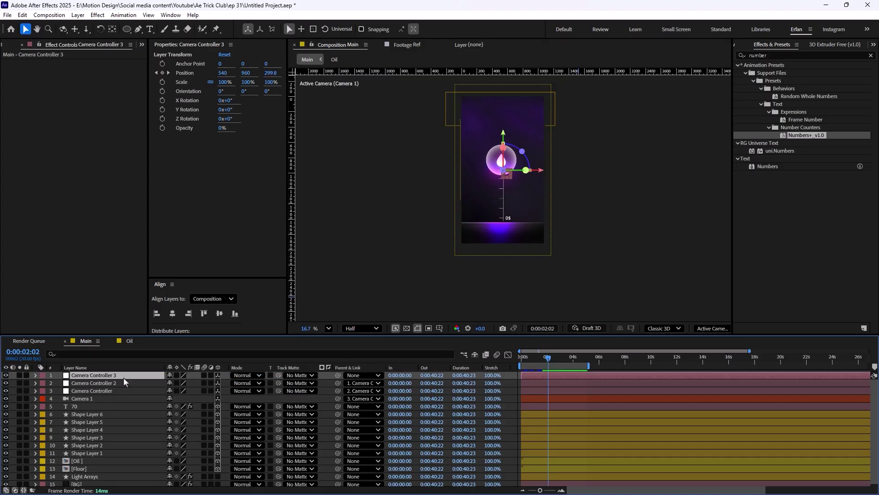
- Restart Camera Controller 3's position keyframes at 0:00:02:02 and set its Z position to 726.8 at 0:00:02:22
key("p")
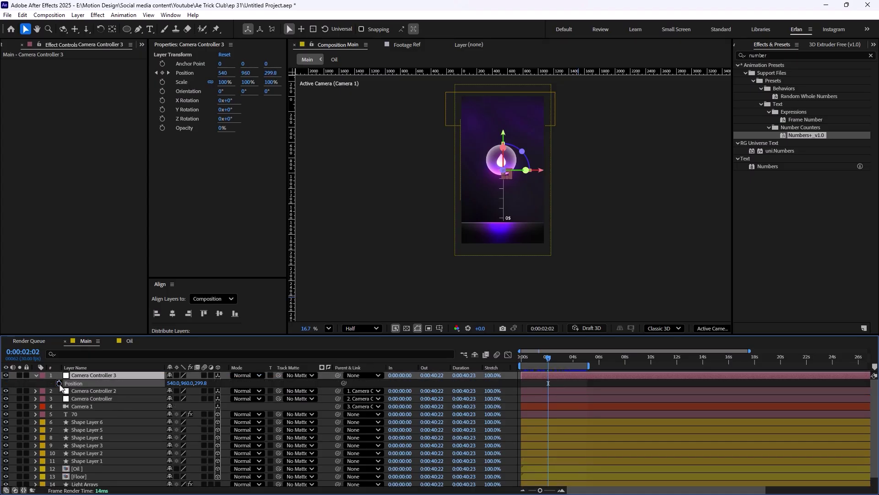
key("shift+Page_Down")
key("shift+Page_Down")
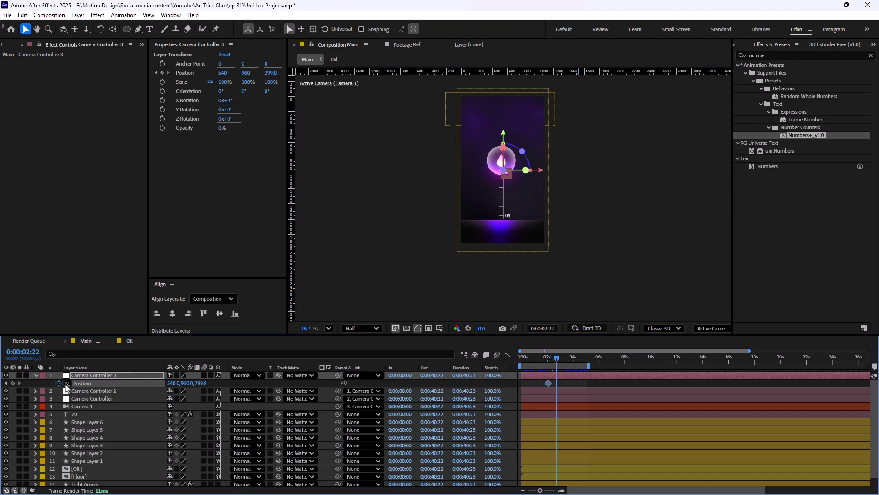
left_click_drag(200, 383, 383, 370)
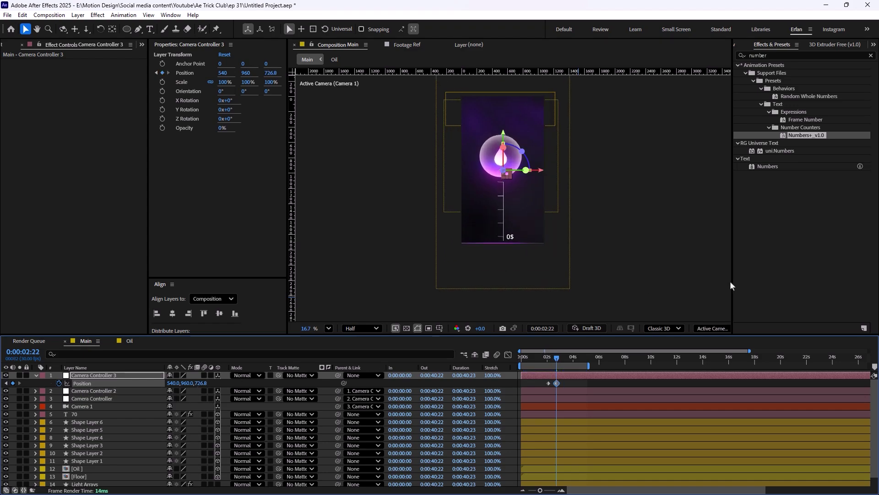
- Apply Easy Ease to both Camera Controller 3 position keyframes and set their velocity influence to 65%
left_click_drag(577, 380, 535, 386)
key("F9")
right_click(548, 382)
left_click(596, 364)
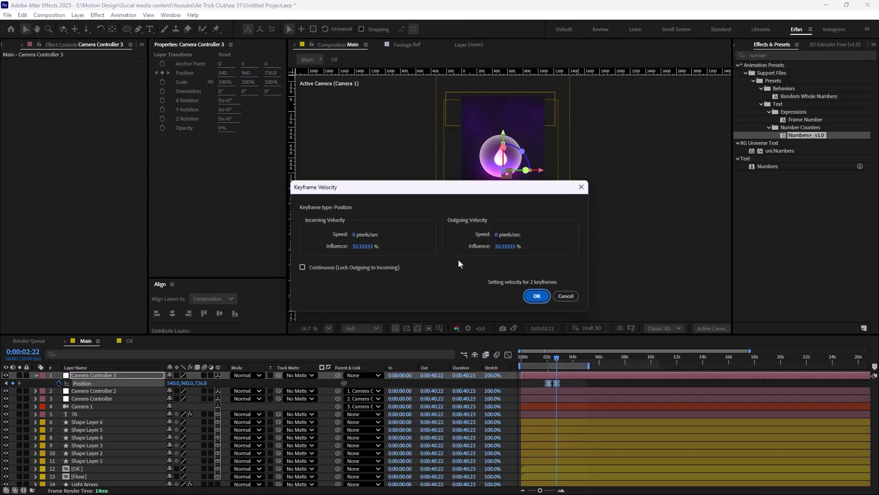
double_click(366, 246)
left_click(507, 247)
type("65")
left_click(537, 296)
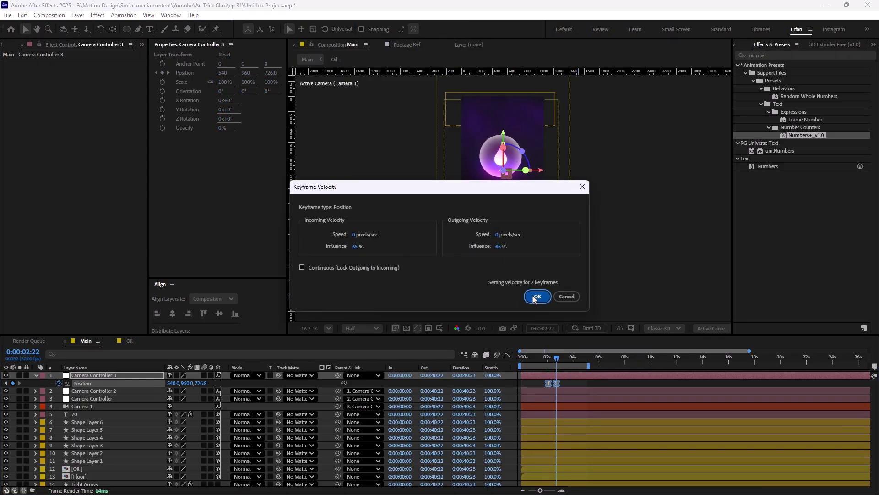
- Preview the push-in, delay Camera Controller 3's second position keyframe to 0:00:02:29, and play it again
left_click(545, 364)
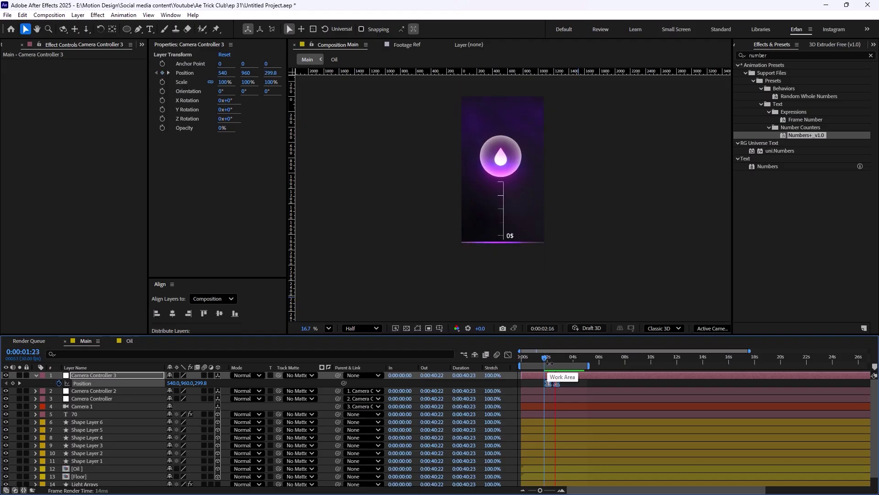
key("space")
left_click(567, 383)
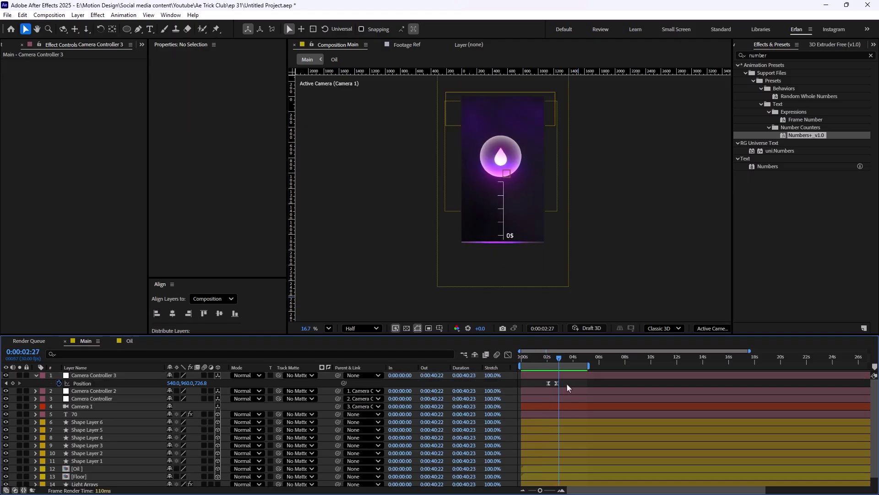
left_click_drag(557, 384, 562, 384)
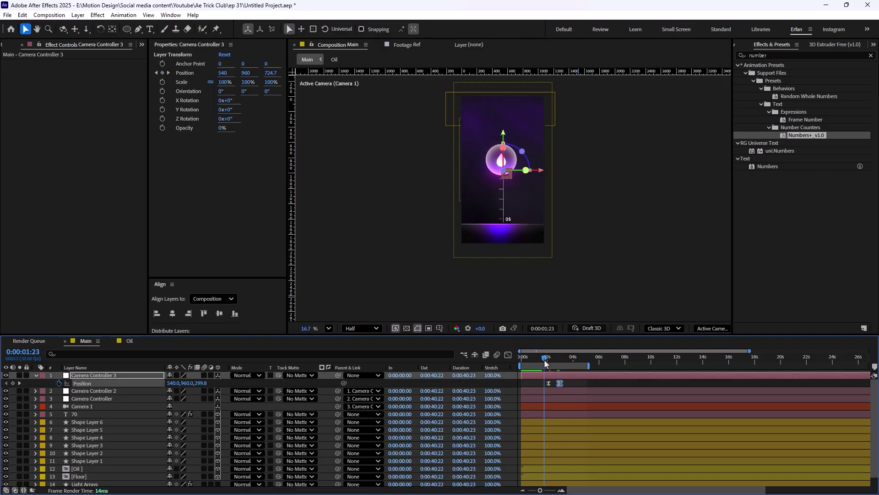
left_click(545, 361)
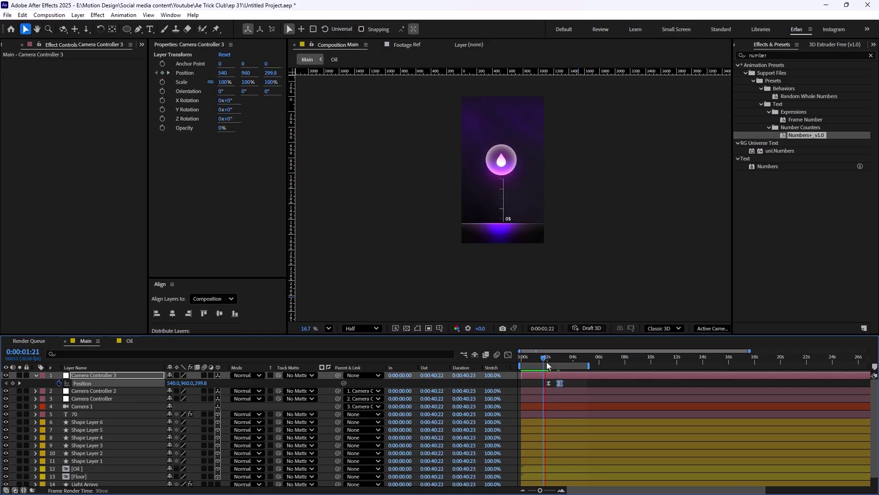
left_click(558, 367)
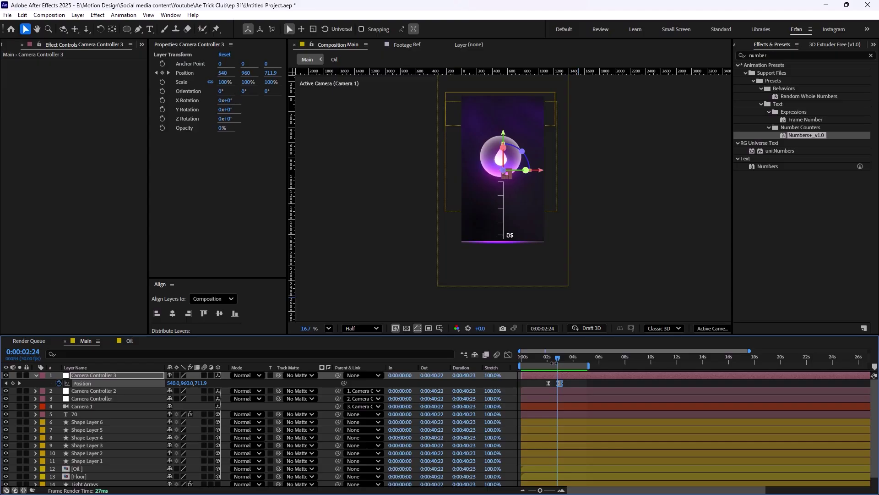
- Return to Camera Controller 3's first position keyframe at 0:00:02:02 and collapse all layer properties
key("j")
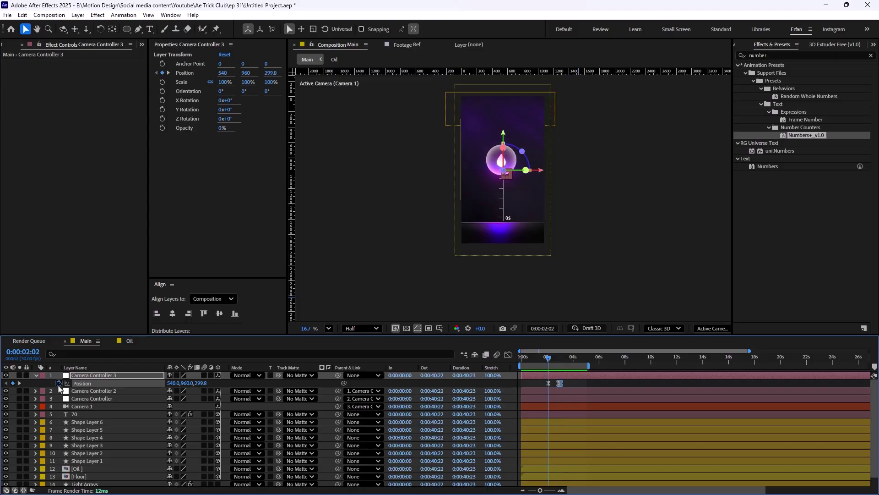
key("ctrl+a")
key("u")
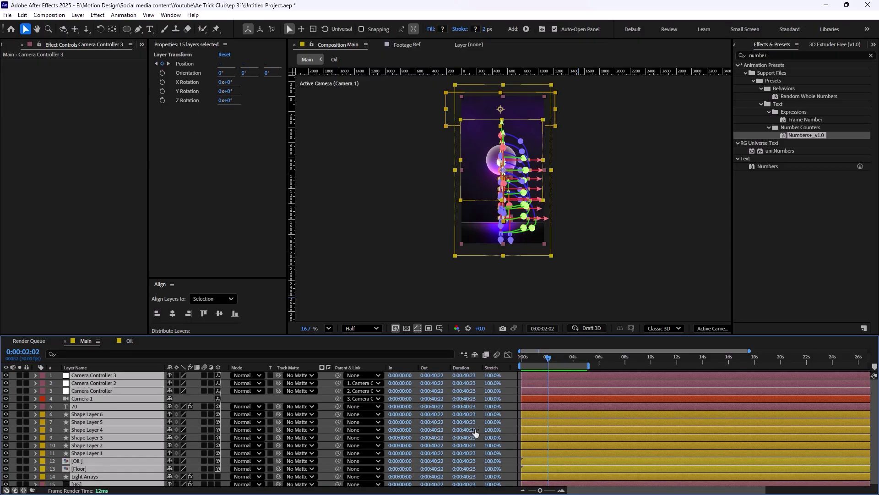
- Add an adjustment layer on top of the Main composition and apply Fast Box Blur to it
right_click(512, 405)
mouse_move(581, 292)
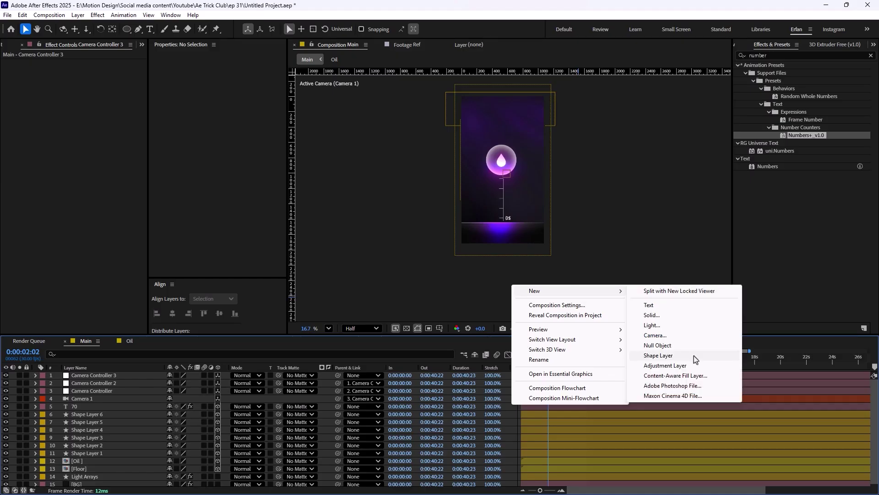
left_click(682, 366)
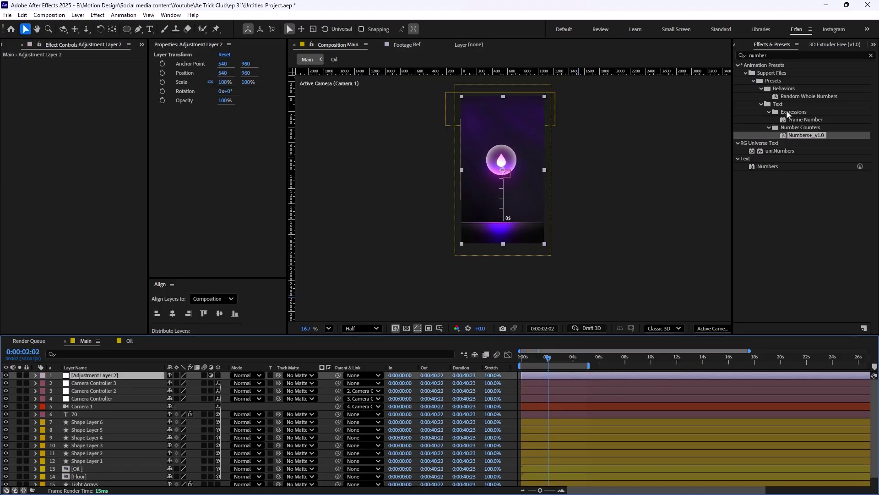
left_click(777, 56)
type("fast")
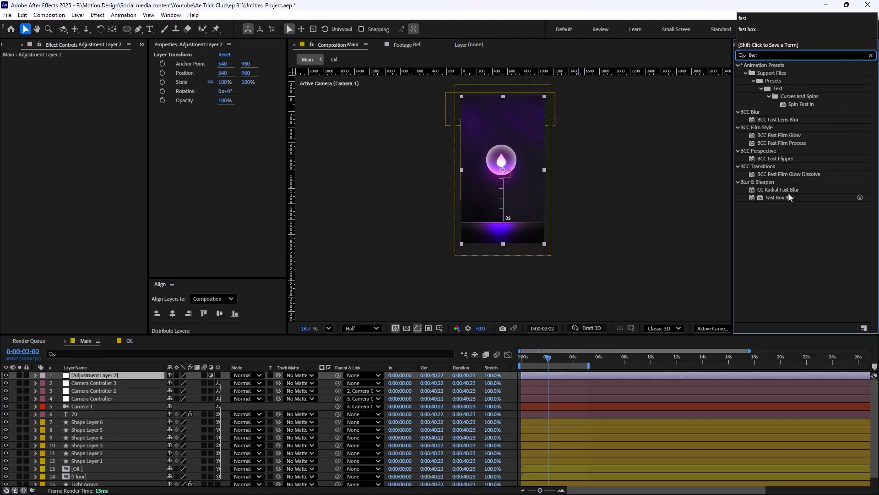
left_click_drag(790, 197, 108, 374)
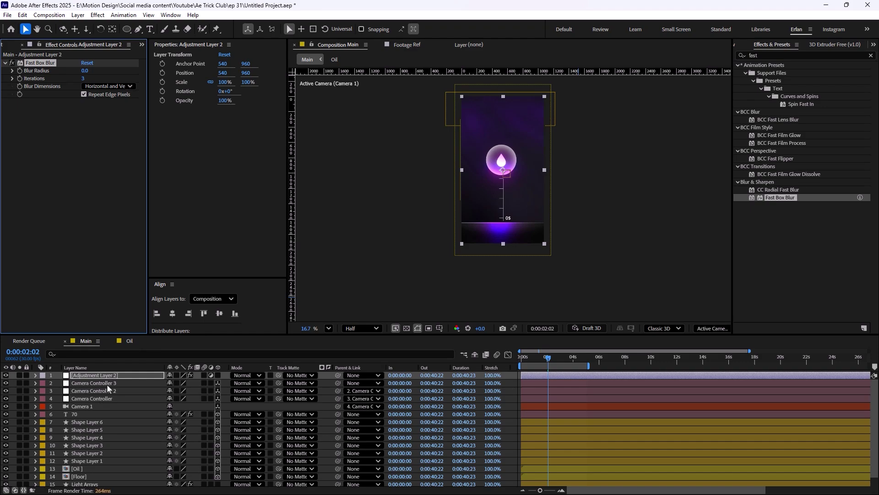
- Reveal Camera Controller 3's keyframes and trim the adjustment layer's start to 0:00:02:02
left_click(106, 384)
key("u")
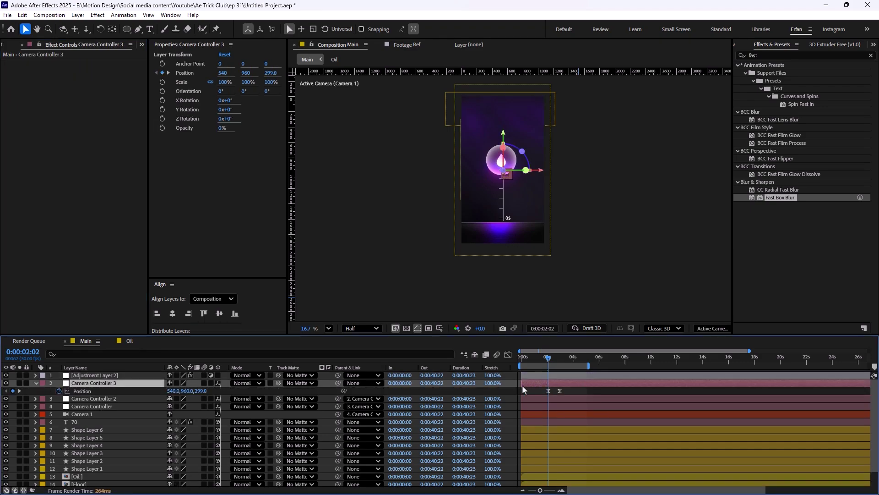
left_click(98, 376)
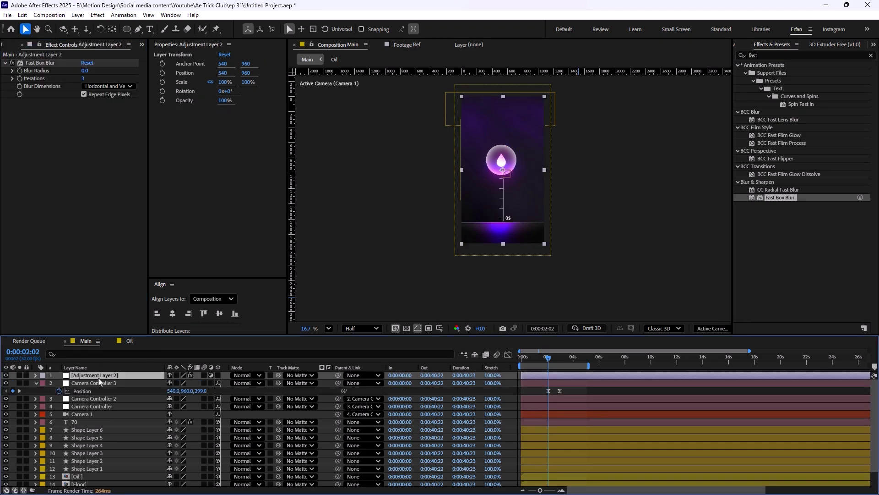
key("alt+bracketleft")
- Keyframe the Fast Box Blur radius from 0 at 0:00:02:02 to 31 at 0:00:02:29 and review the transition
left_click(20, 72)
key("k")
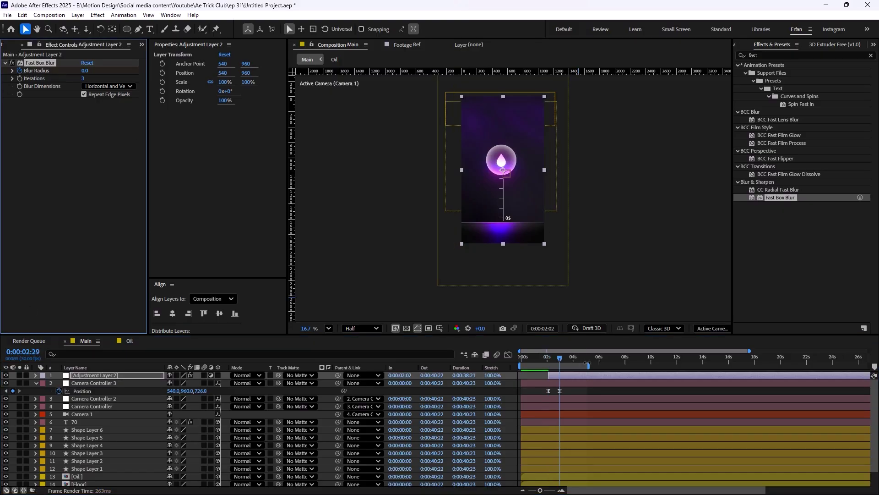
left_click_drag(85, 71, 104, 73)
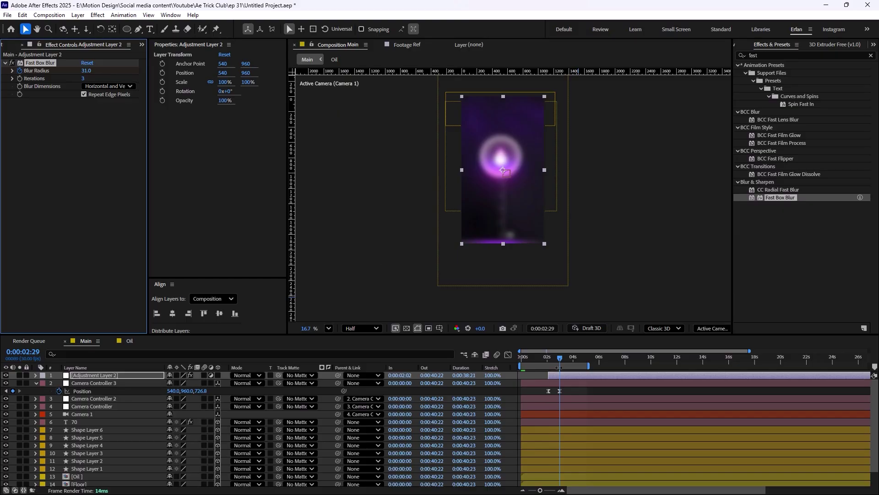
left_click_drag(556, 362, 545, 358)
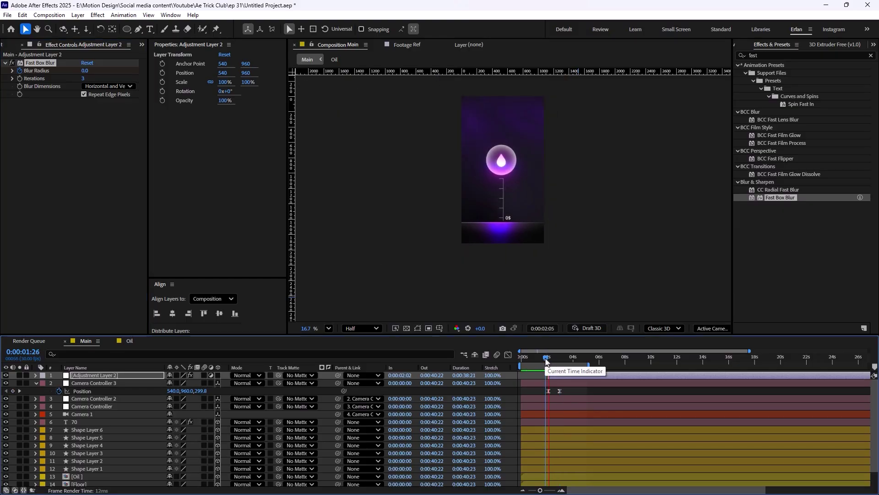
- Stop the preview at 0:00:02:22, collapse Camera Controller 3's position keyframes and deselect all layers
left_click(557, 361)
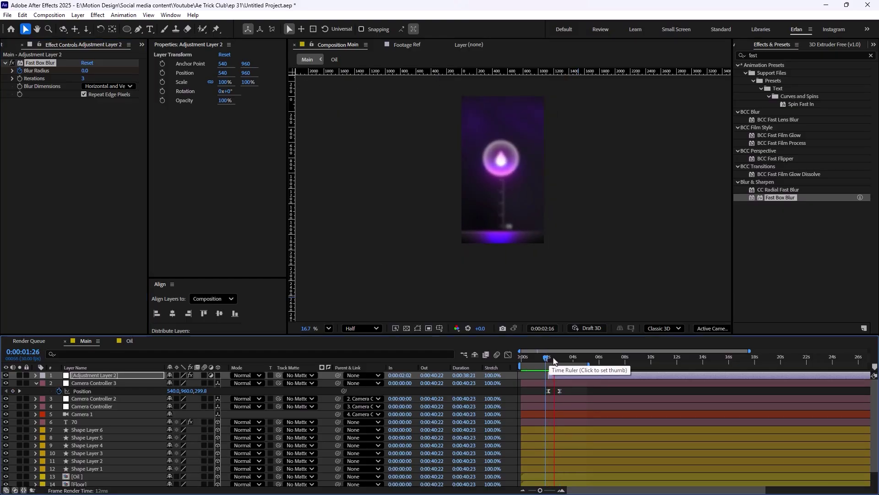
left_click(557, 359)
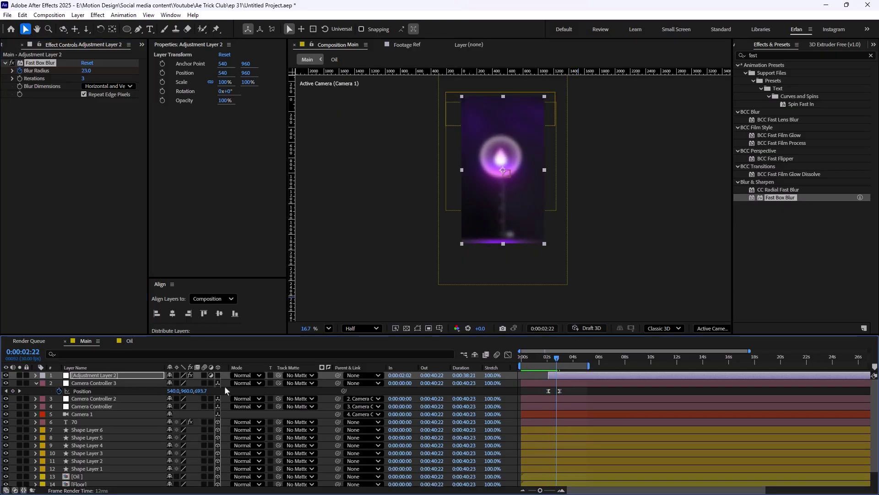
left_click(36, 383)
left_click(518, 400)
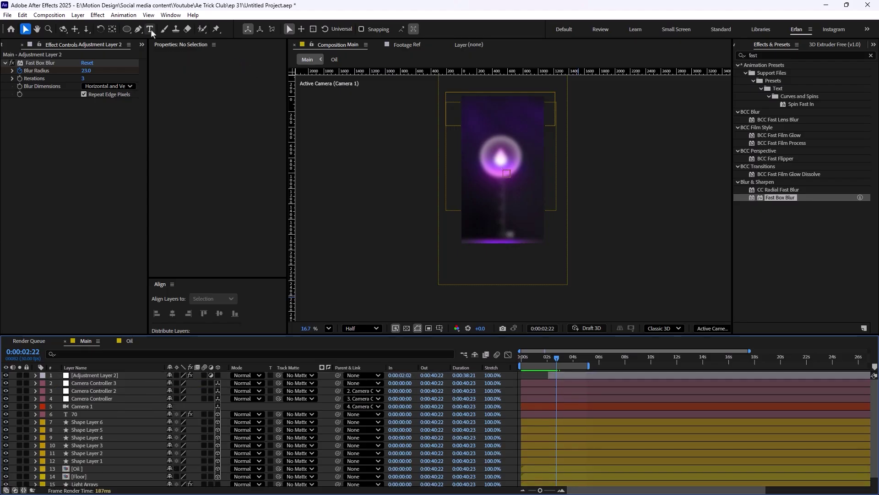
- Add the white text "this is the text" at 110 px and place it over the glowing circle at about 531, 902
left_click(151, 29)
left_click(483, 163)
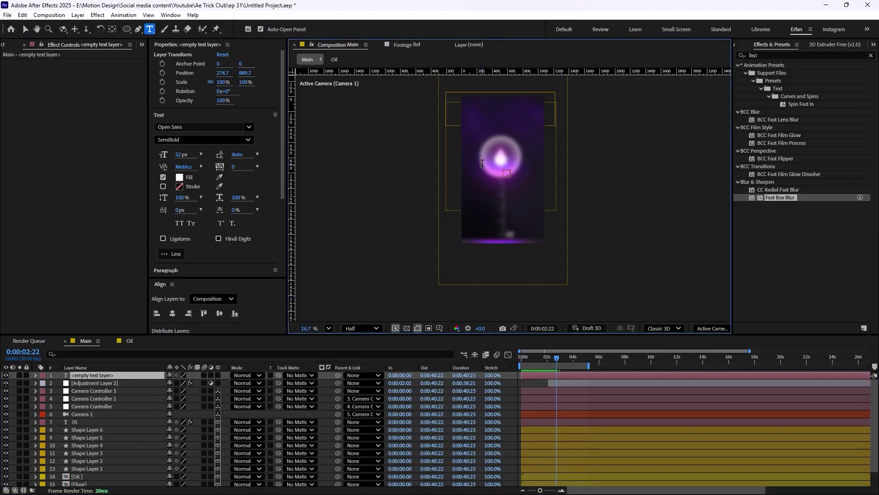
type("this is the text")
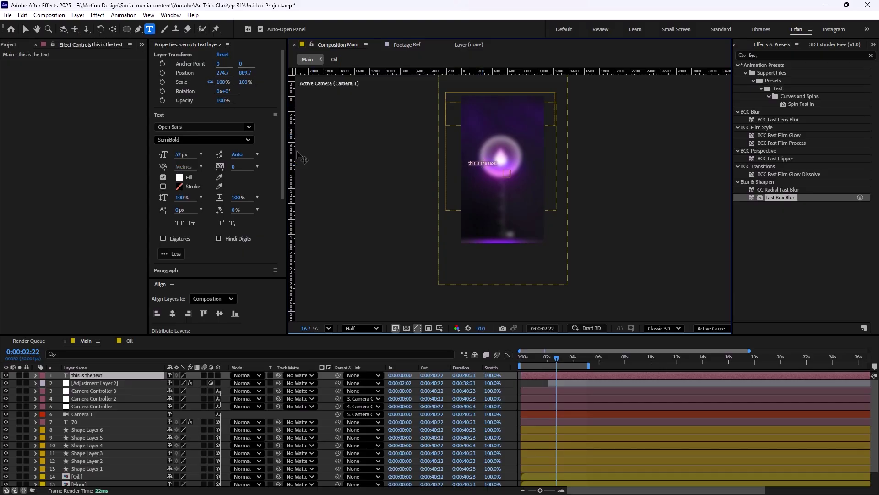
left_click_drag(177, 155, 206, 153)
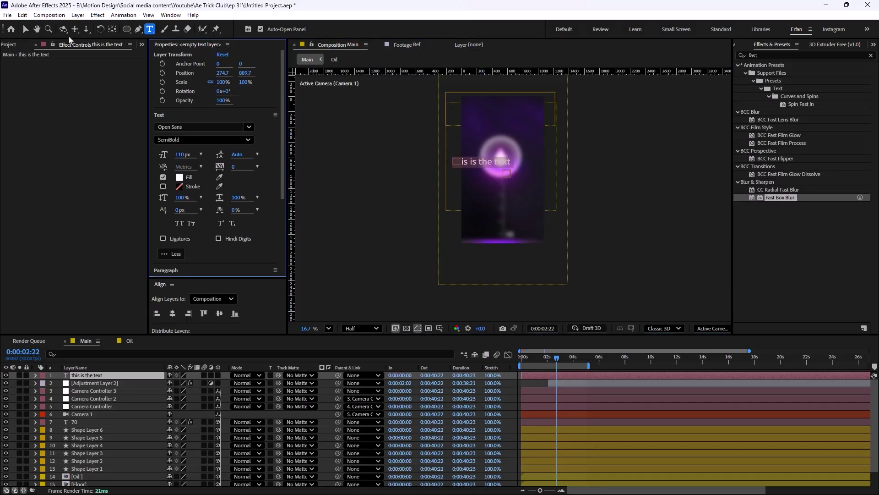
left_click(25, 29)
left_click_drag(501, 167, 519, 165)
scroll(502, 187, "up", 1)
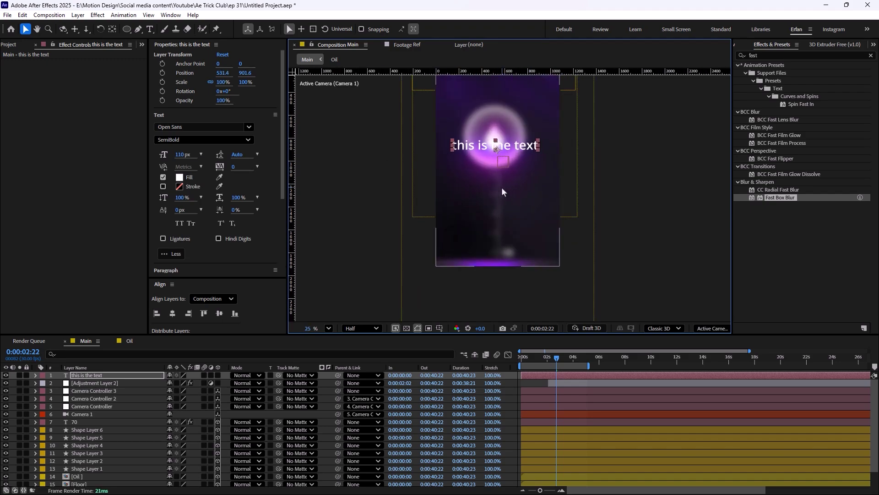
left_click(179, 178)
left_click(410, 204)
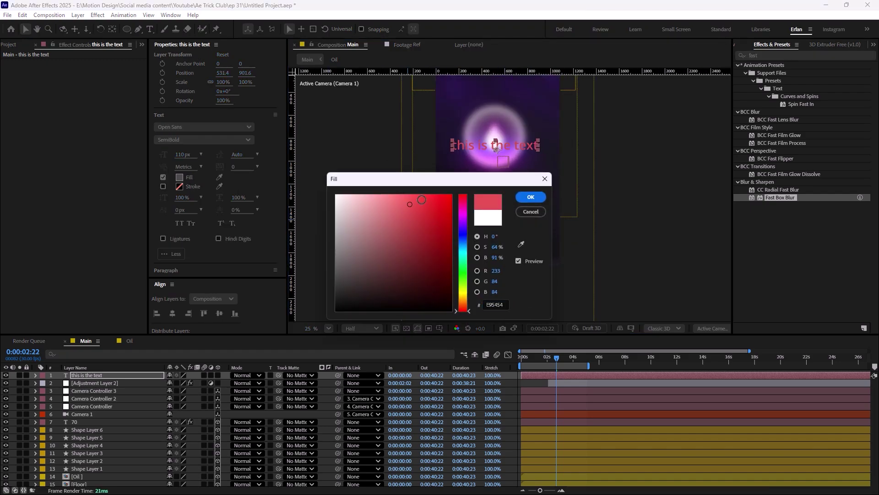
left_click_drag(414, 259, 422, 212)
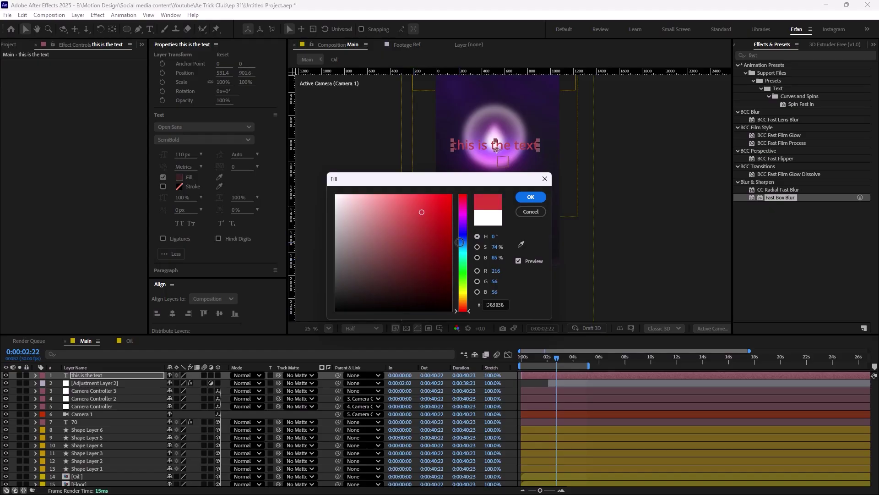
left_click_drag(463, 241, 463, 214)
left_click(530, 212)
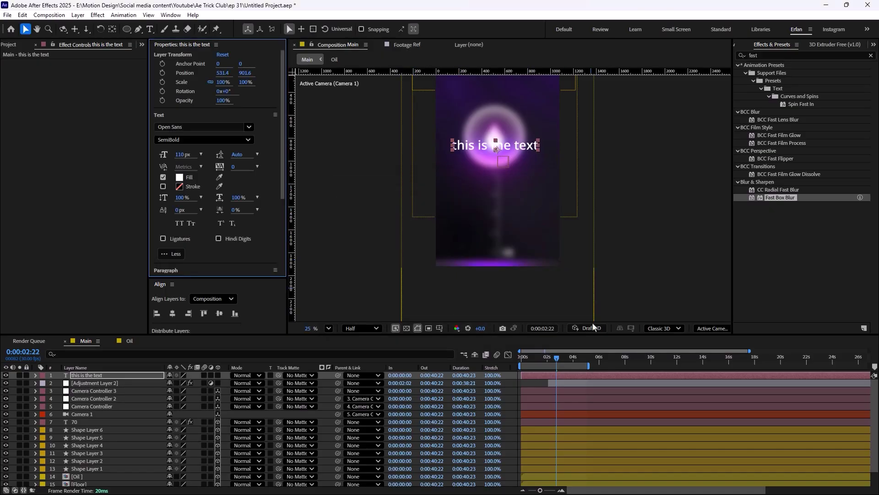
- Set the adjustment layer's Fast Box Blur radius to 62 at its 0:00:02:29 keyframe
left_click(95, 383)
key("u")
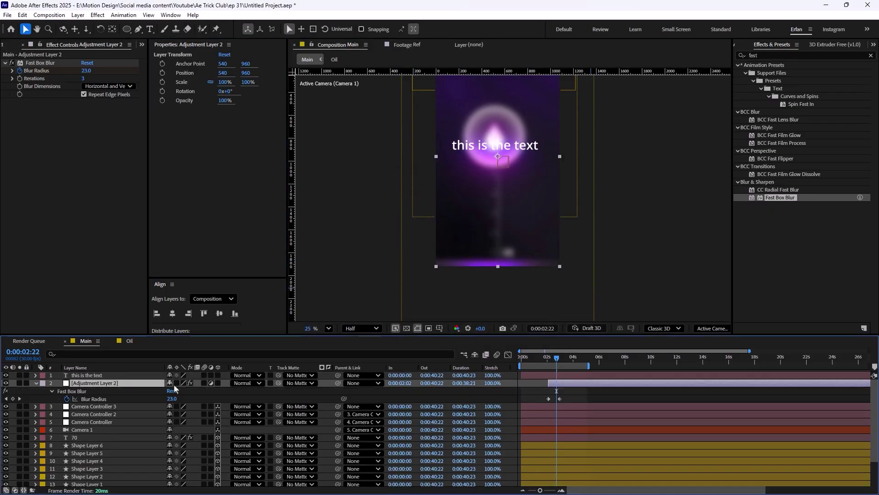
key("k")
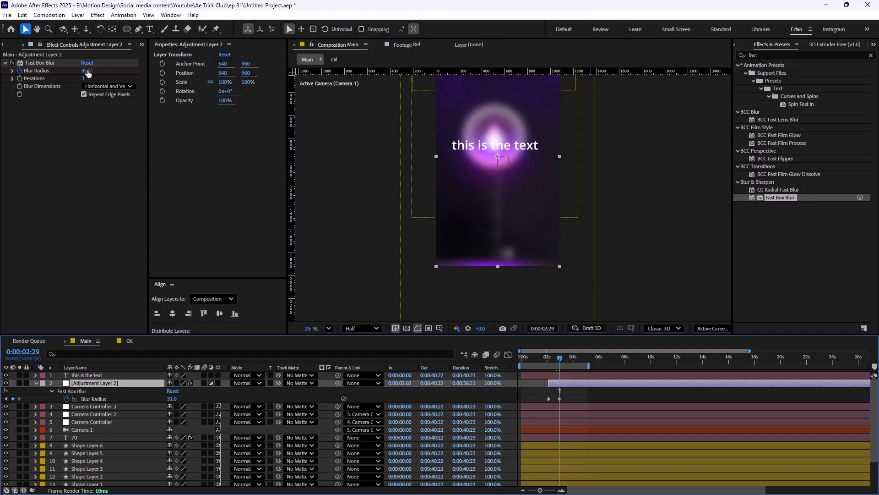
left_click_drag(86, 70, 101, 70)
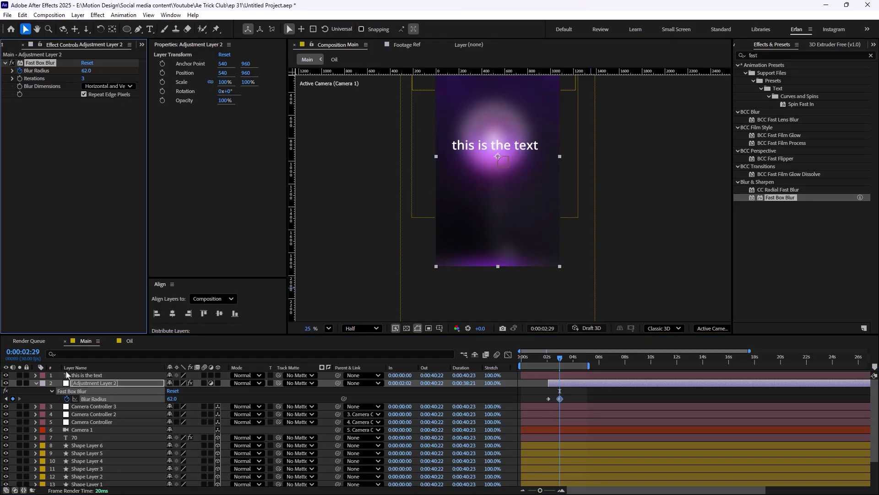
- Move the "this is the text" layer down below the glowing circle to about 555, 1154 and deselect it
left_click(87, 375)
left_click_drag(501, 146, 499, 176)
scroll(527, 178, "down", 2)
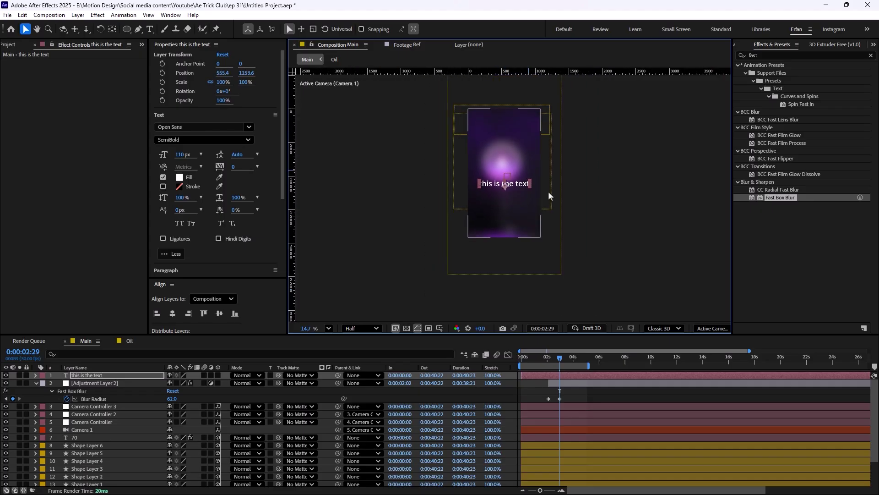
left_click(632, 238)
- Search the effects and presets for "slide" and apply the Slide and Pop In preset to the text at 0:00:02:29
left_click(773, 56)
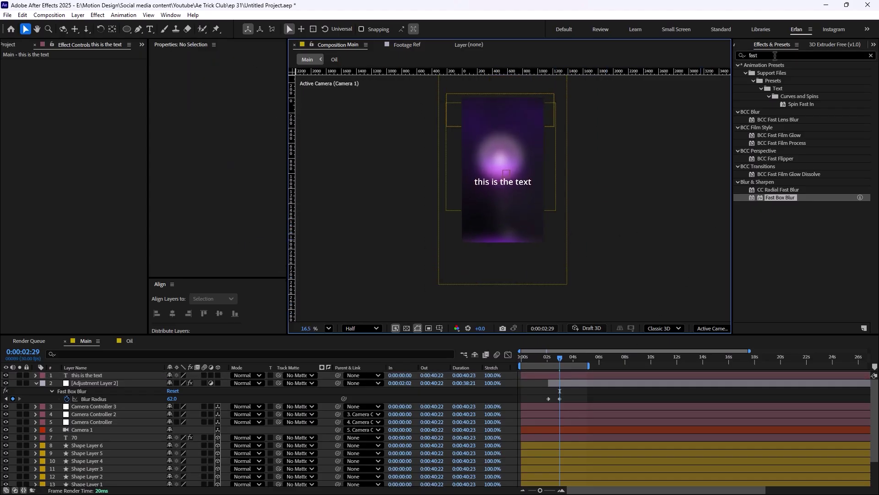
type("slide")
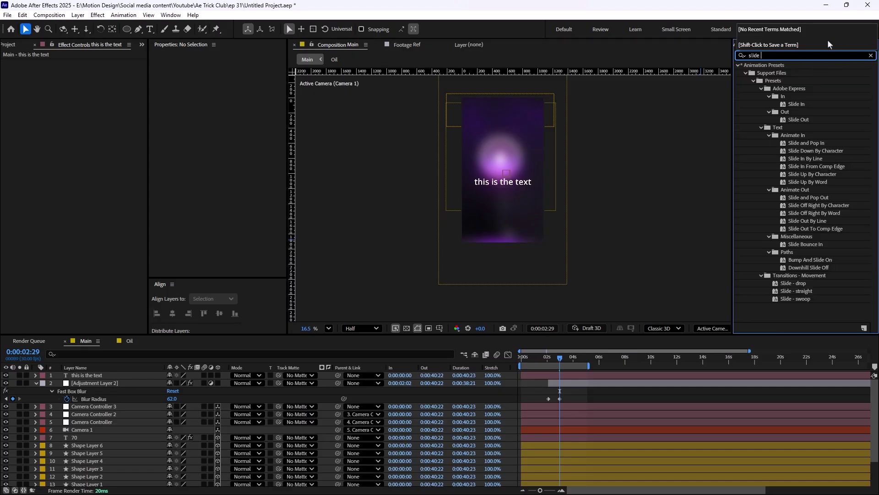
left_click_drag(807, 145, 108, 377)
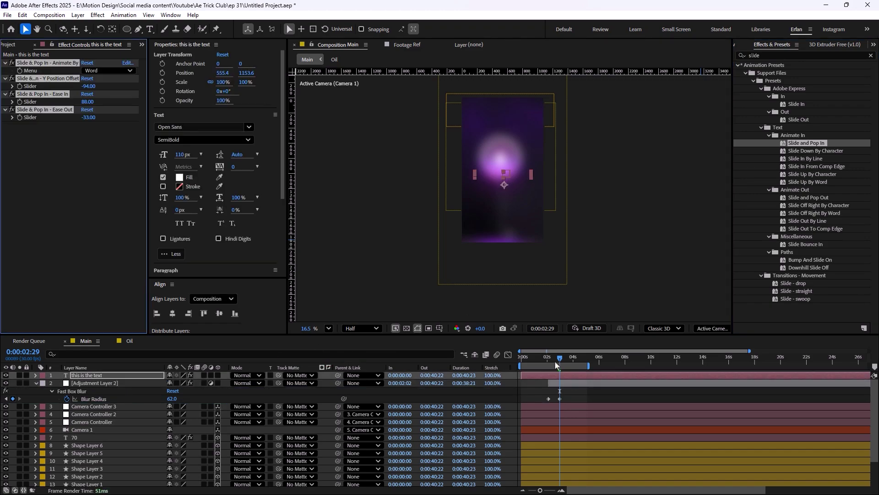
- Preview the text animation from 0:00:02:11, and play the whole composition from the start
left_click_drag(556, 362, 554, 361)
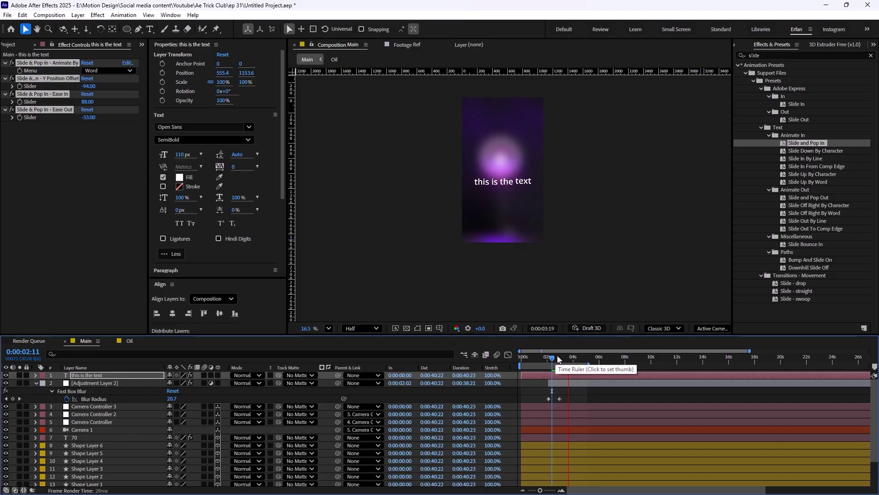
key("space")
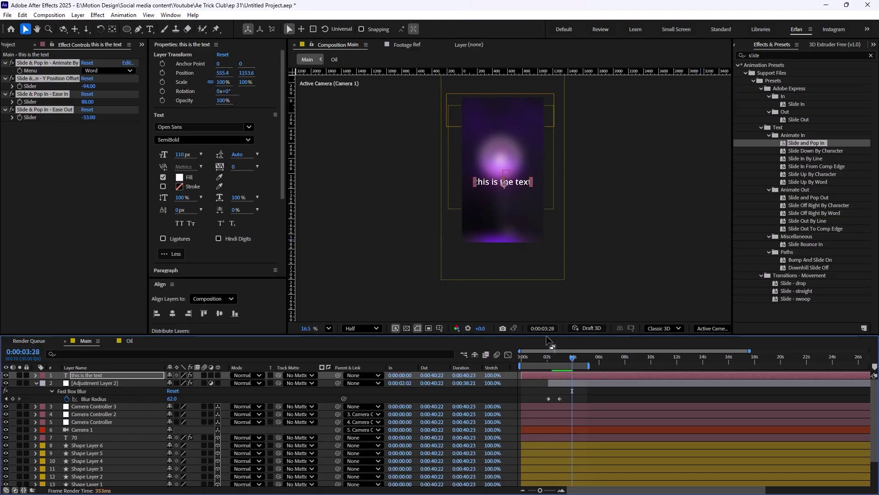
left_click_drag(571, 362, 477, 369)
key("space")
key("space")
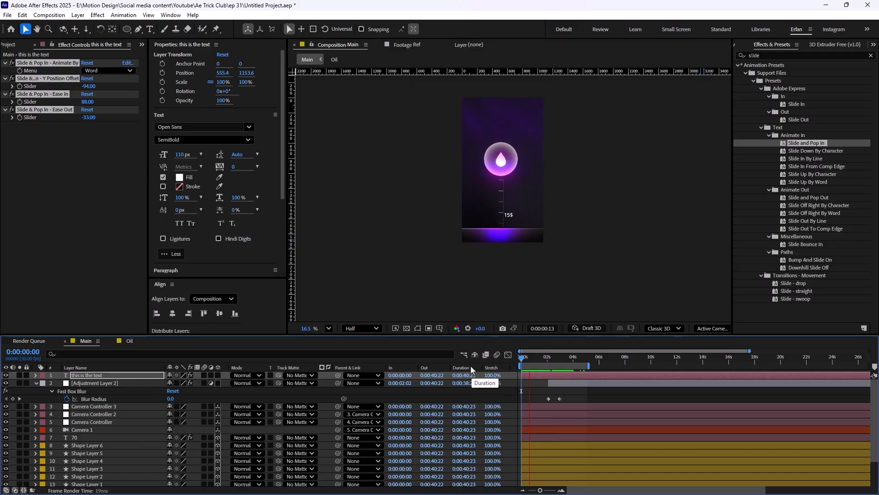